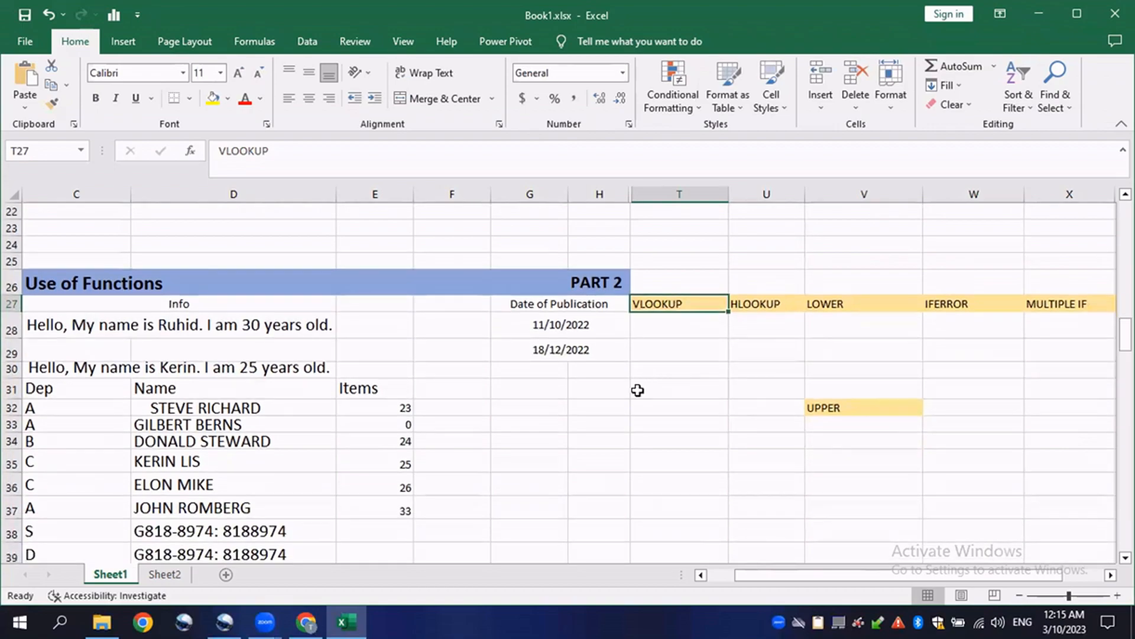
scroll(528, 446, "up", 7)
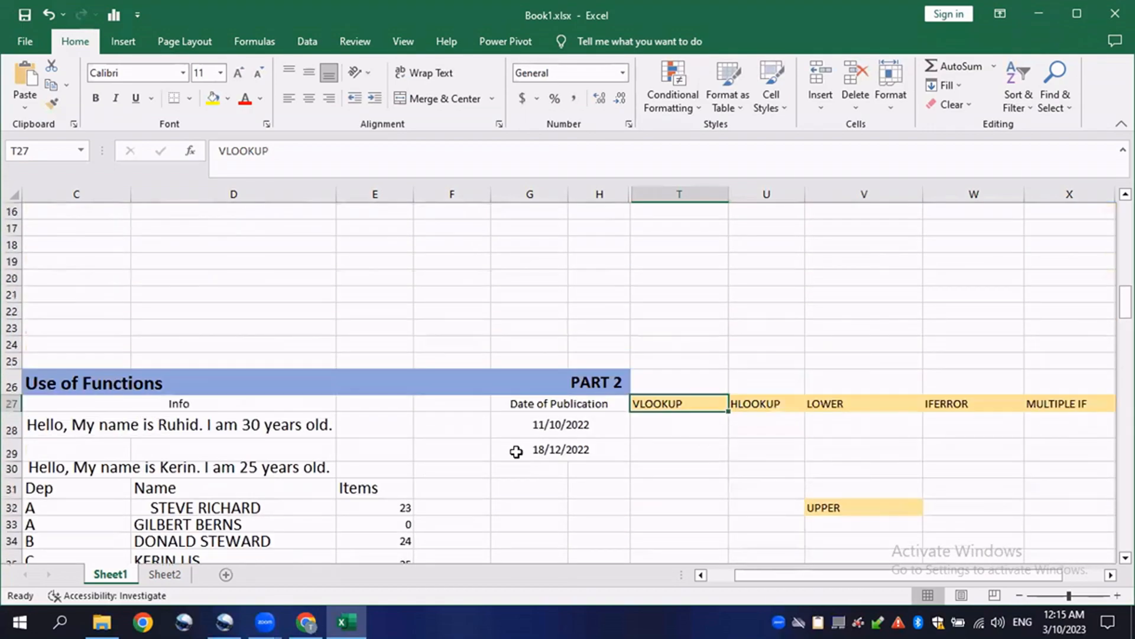
left_click(569, 377)
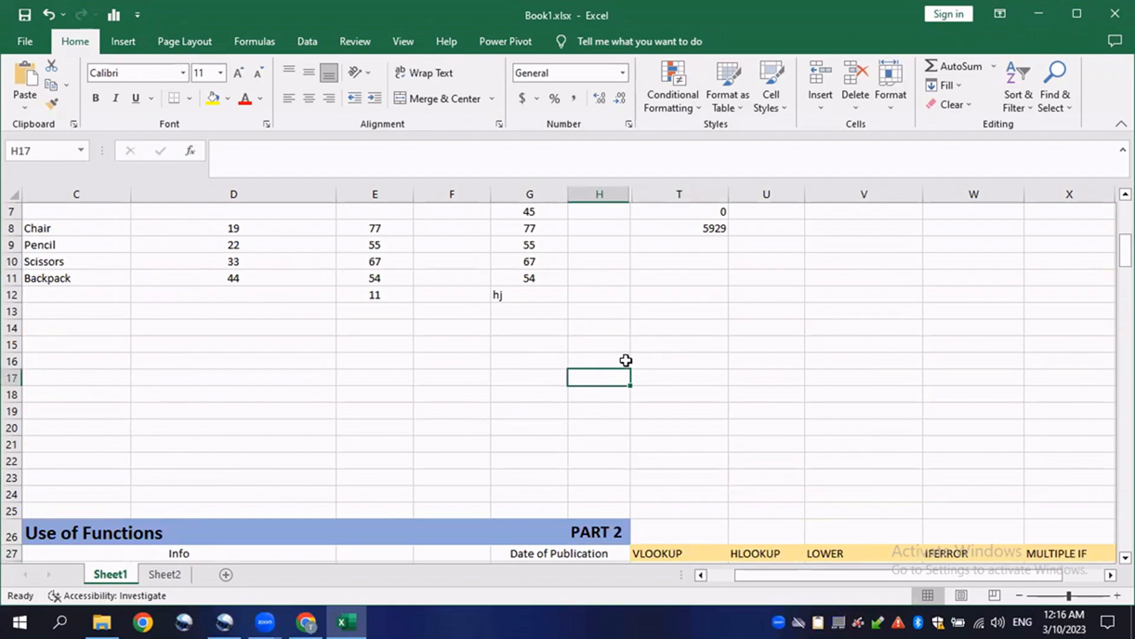
left_click(592, 343)
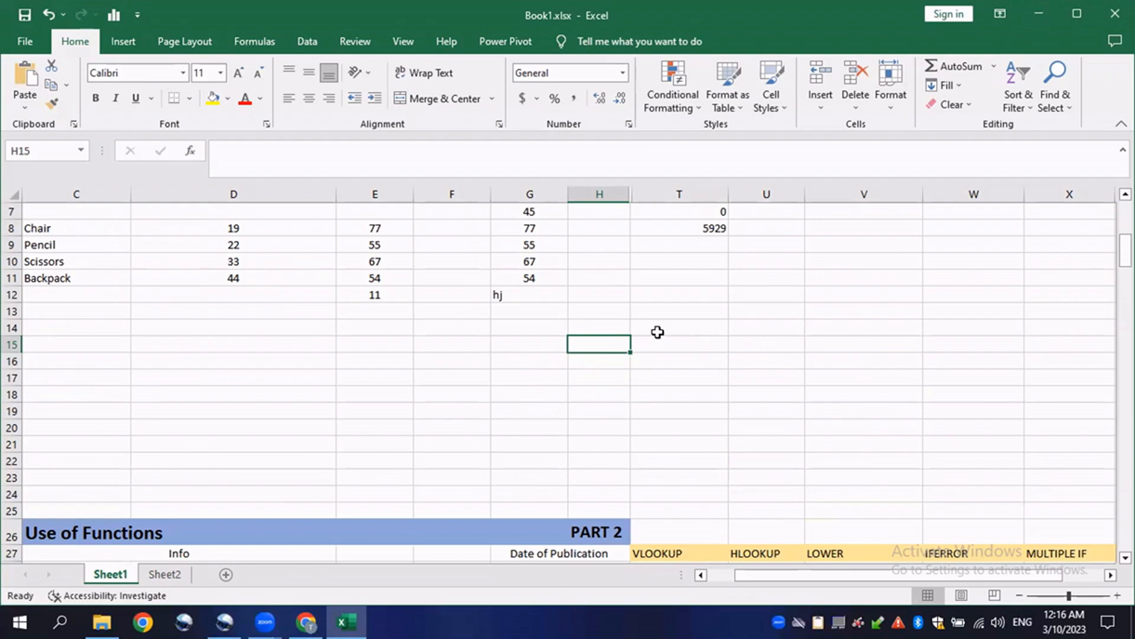
left_click(611, 322)
left_click(571, 380)
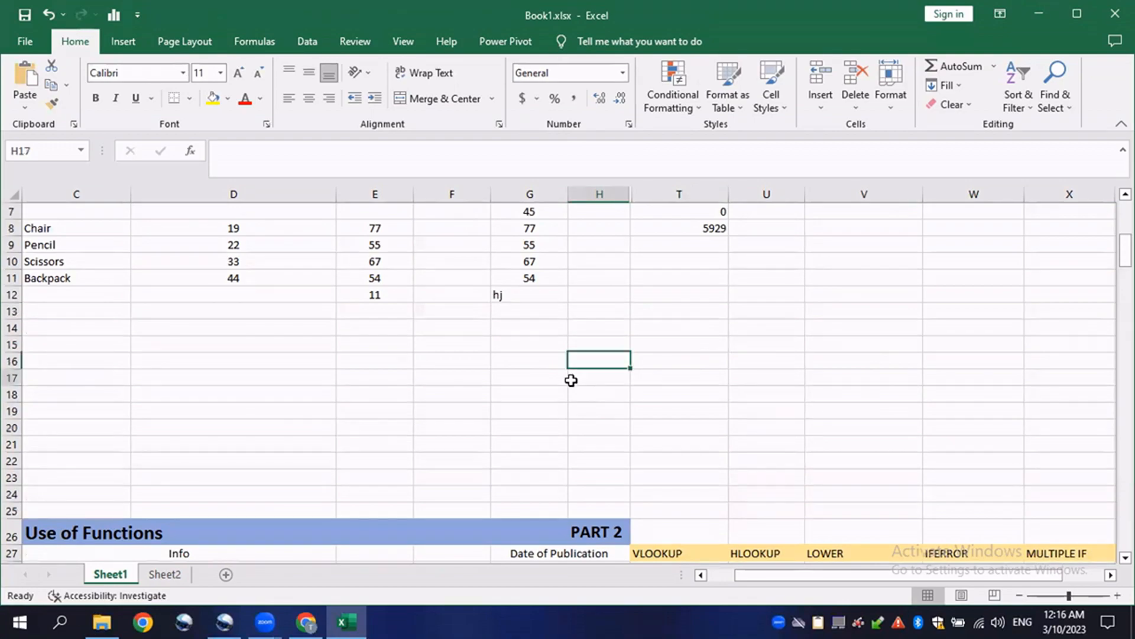
left_click(664, 360)
- Enter the numbers 2, 3 and 4 in cells T18, T19 and T20
left_click(664, 393)
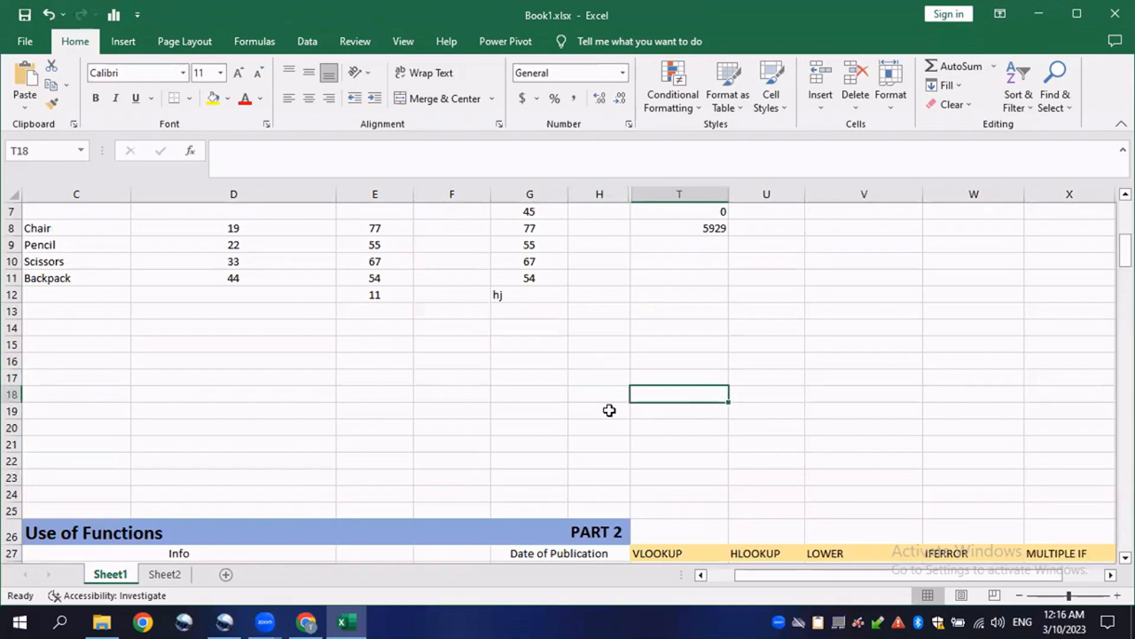
type("2")
key("Return")
type("3")
left_click(665, 440)
left_click(667, 427)
type("4")
key("Return")
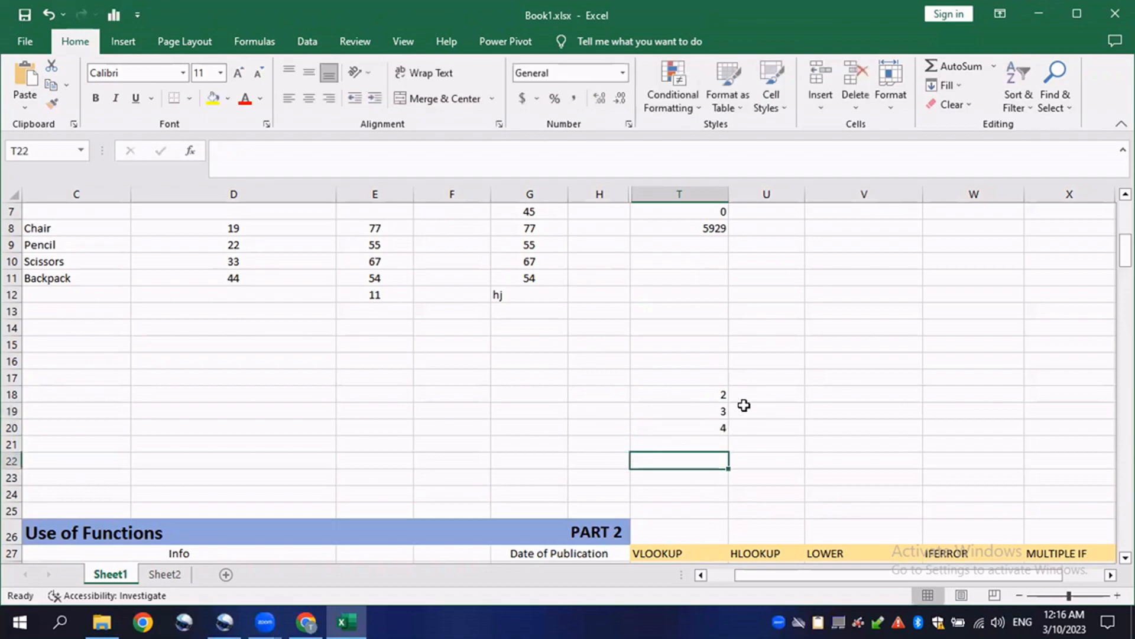
- Enter 5 in cell U18
left_click(767, 394)
type("5")
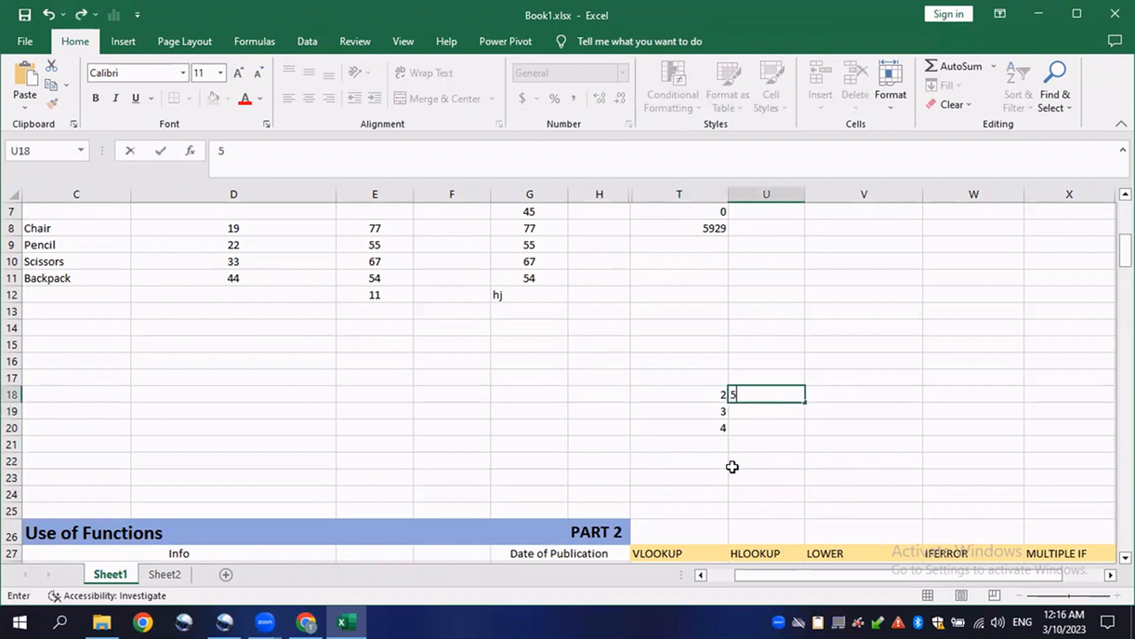
left_click_drag(735, 474, 732, 464)
left_click(653, 359)
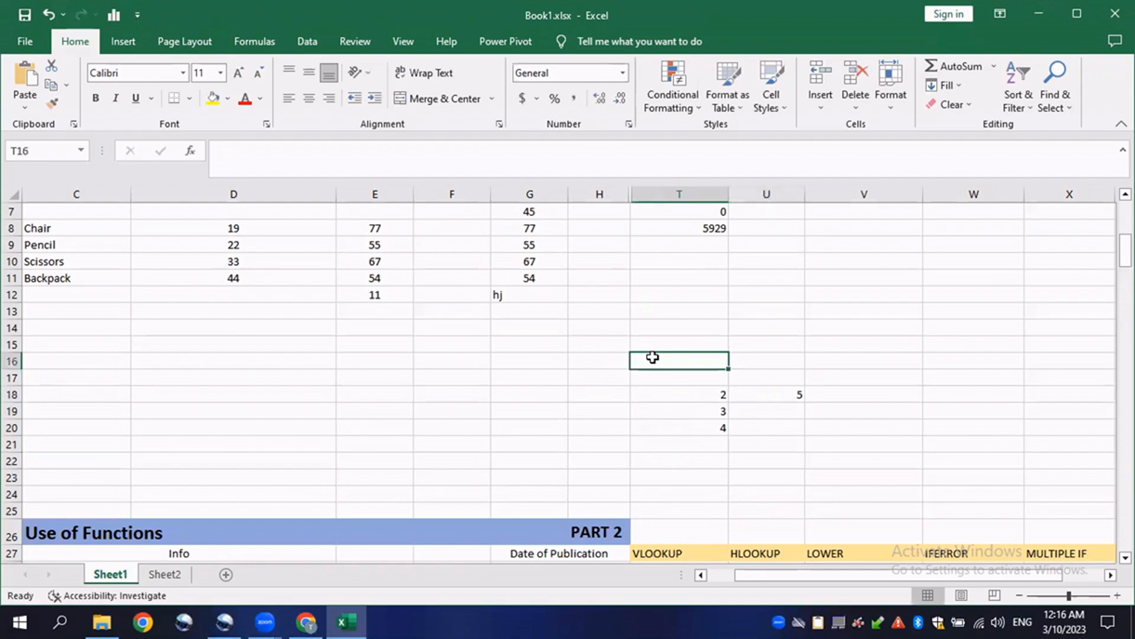
- Enter 6 in cell H16
left_click(578, 362)
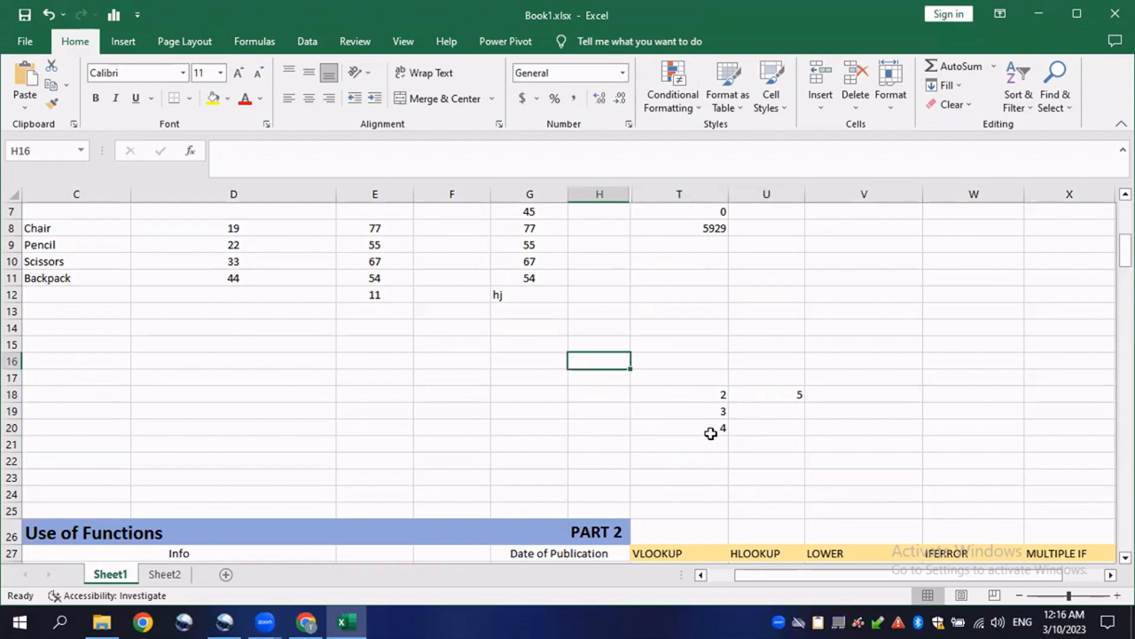
type("6")
left_click(948, 473)
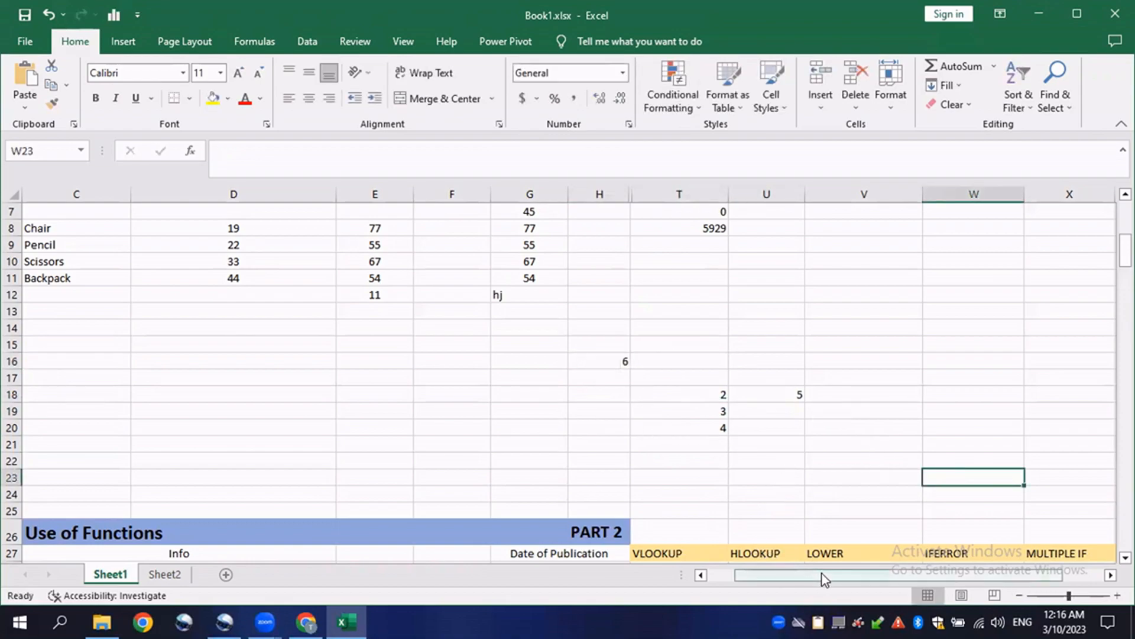
- In cell W20, enter the formula =SUM(T18*H16) by picking T18 and H16 as references
left_click_drag(822, 574, 840, 577)
left_click(692, 427)
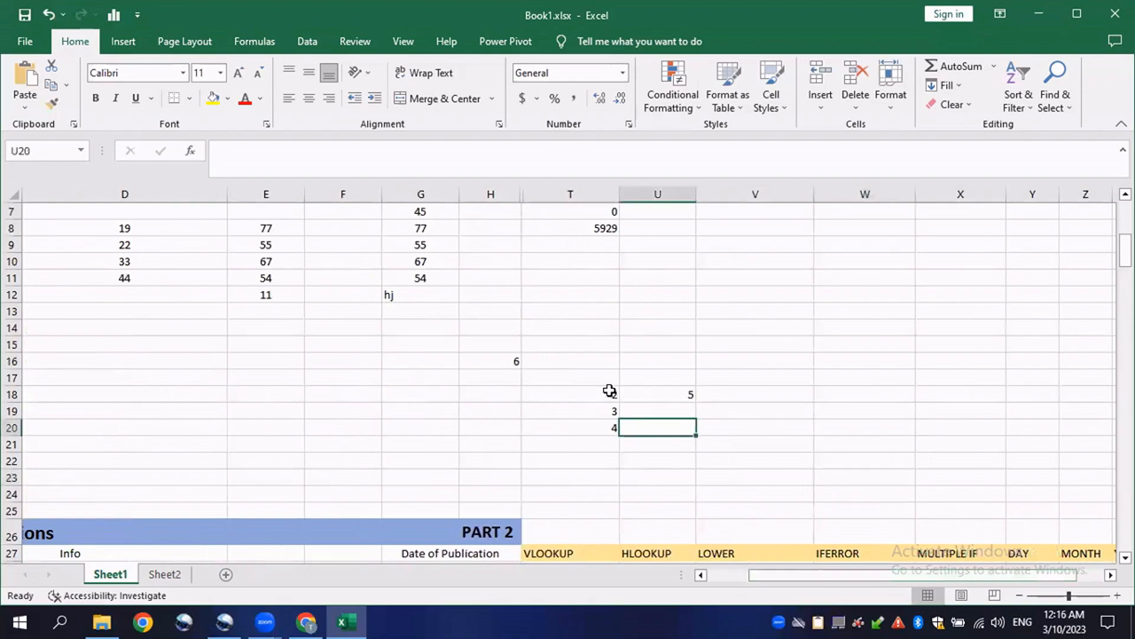
left_click(780, 425)
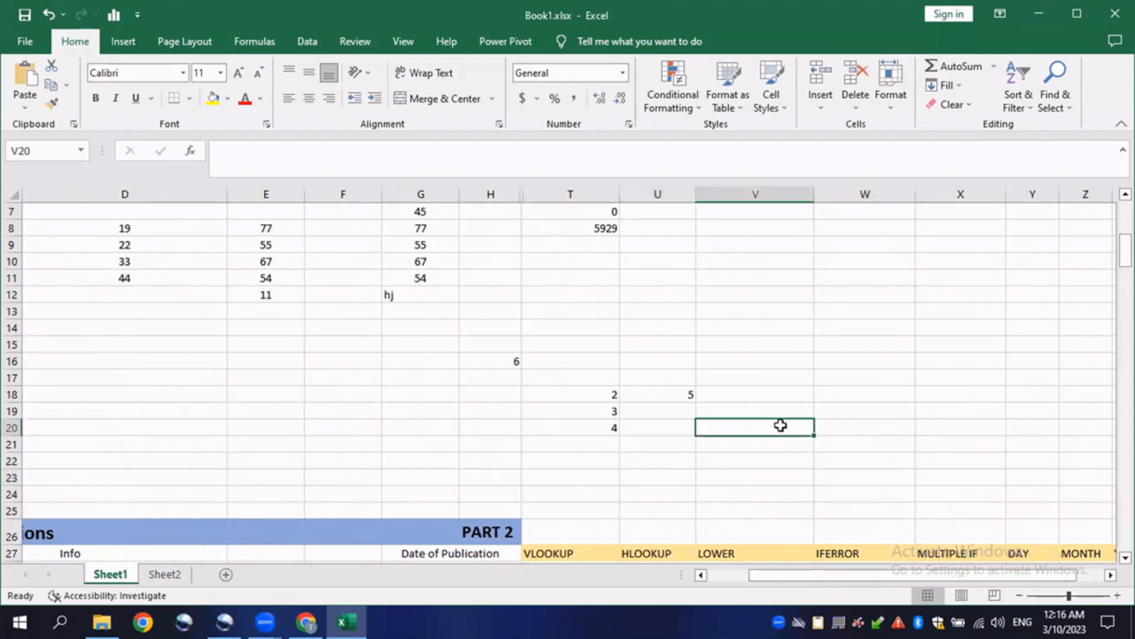
left_click(834, 425)
type("=")
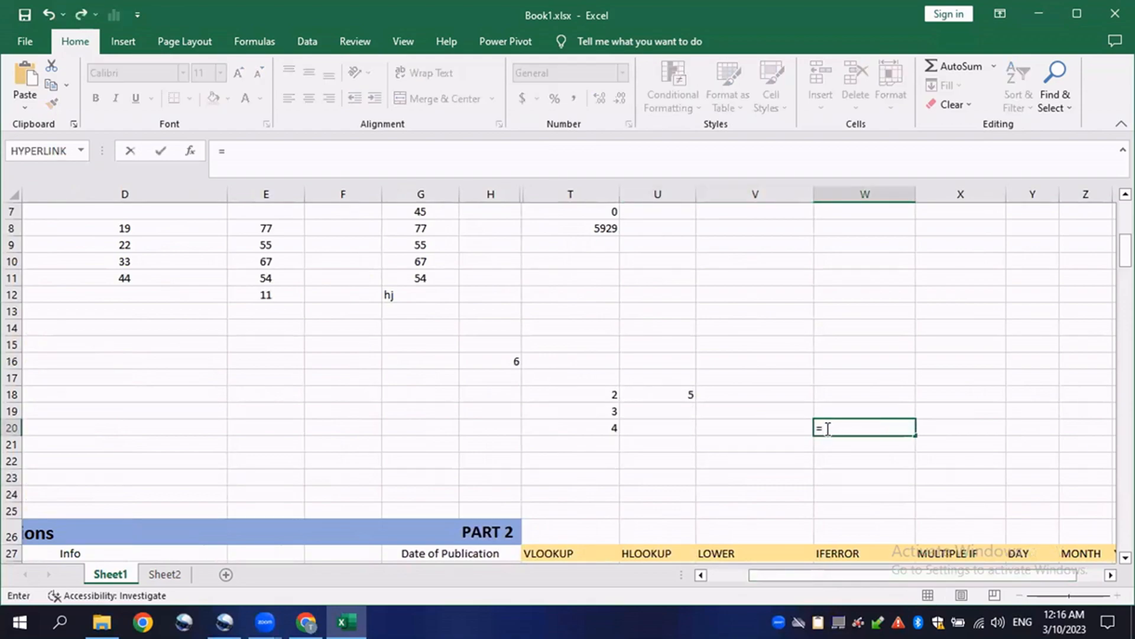
type("SUM(")
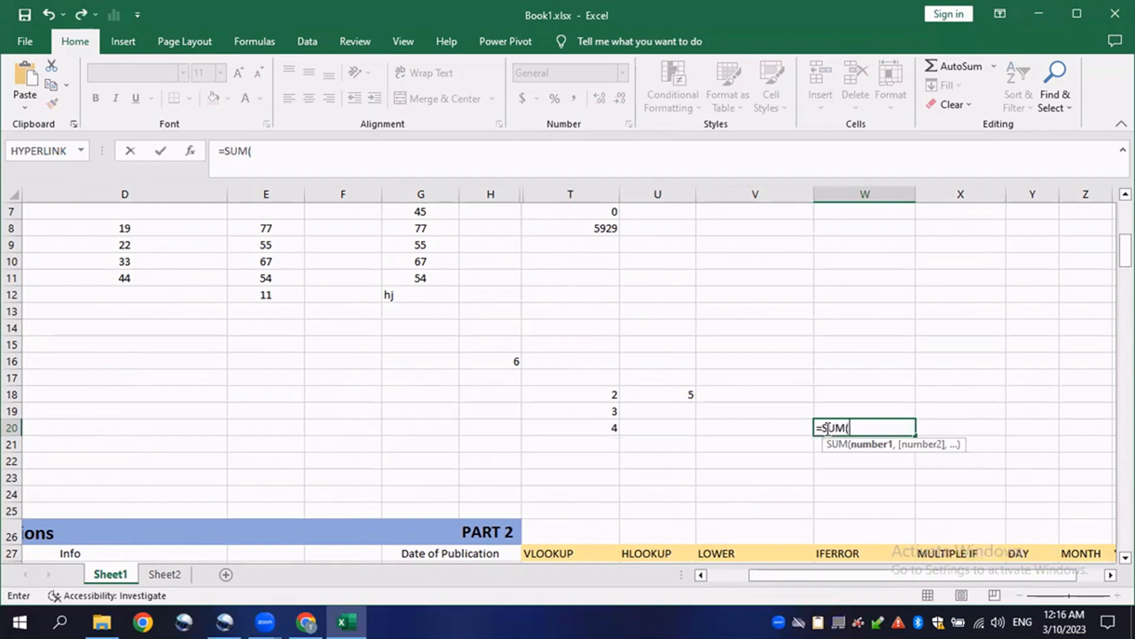
left_click(604, 392)
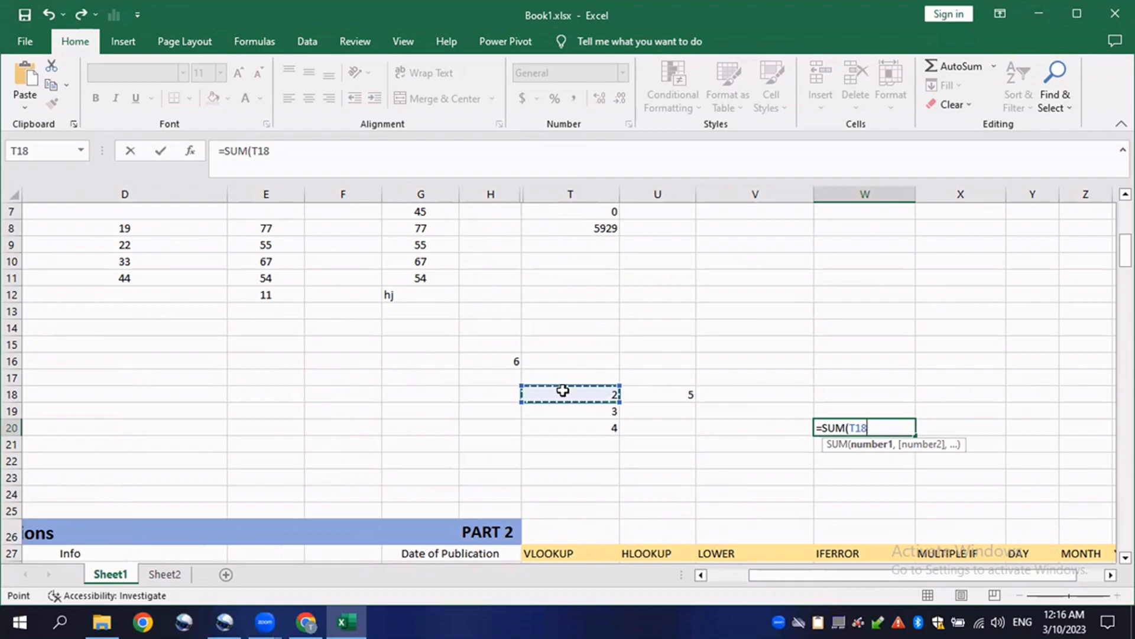
type("*")
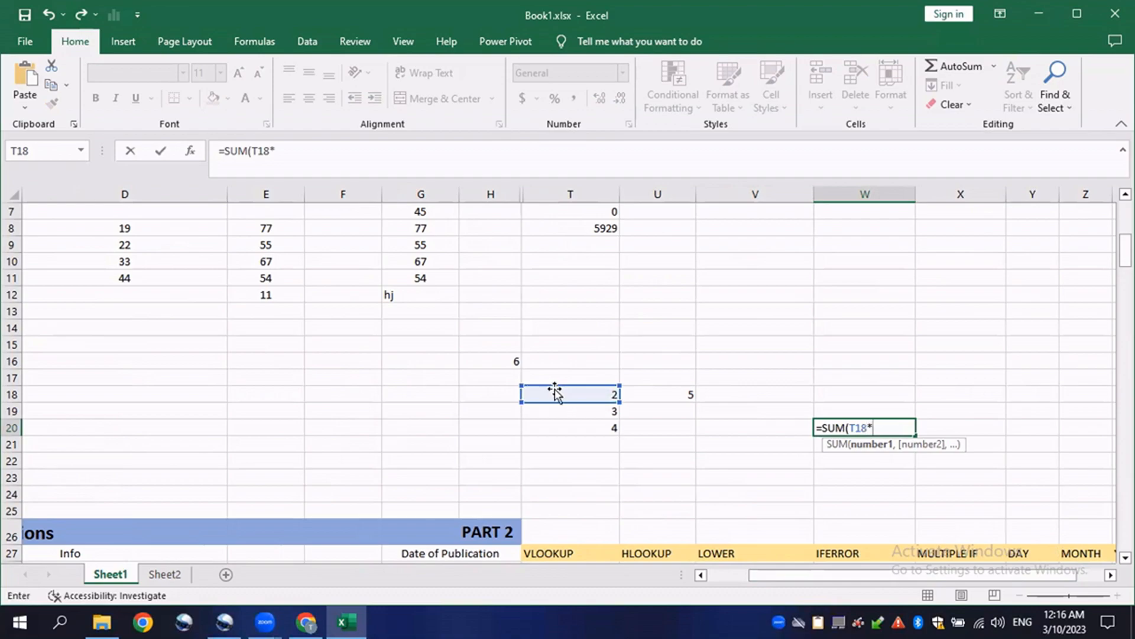
left_click(489, 362)
type(")")
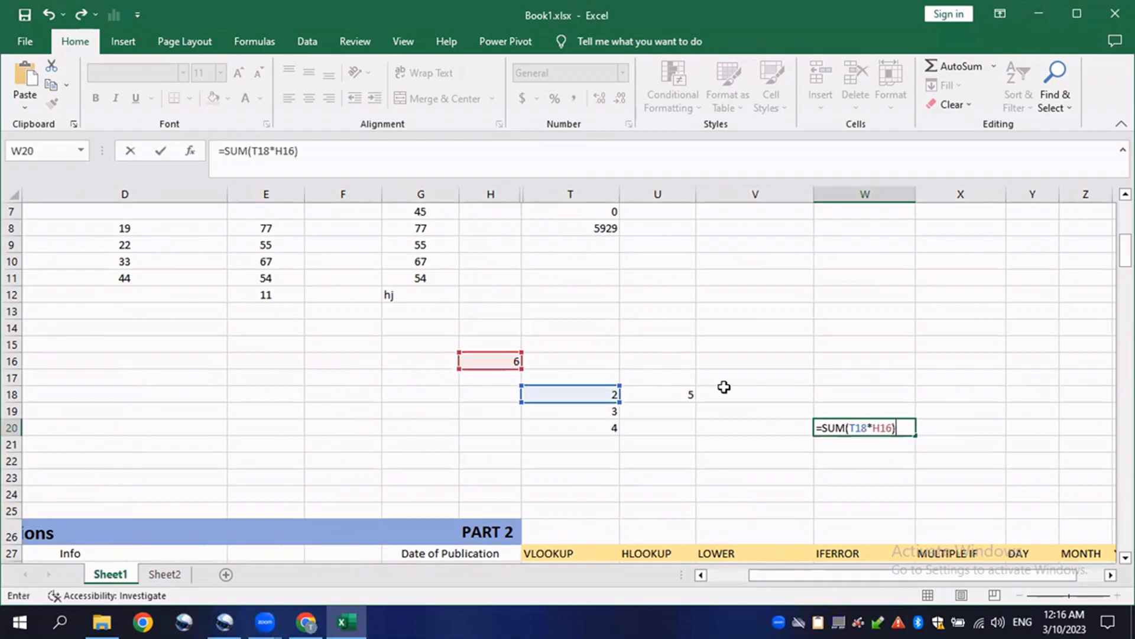
key("Return")
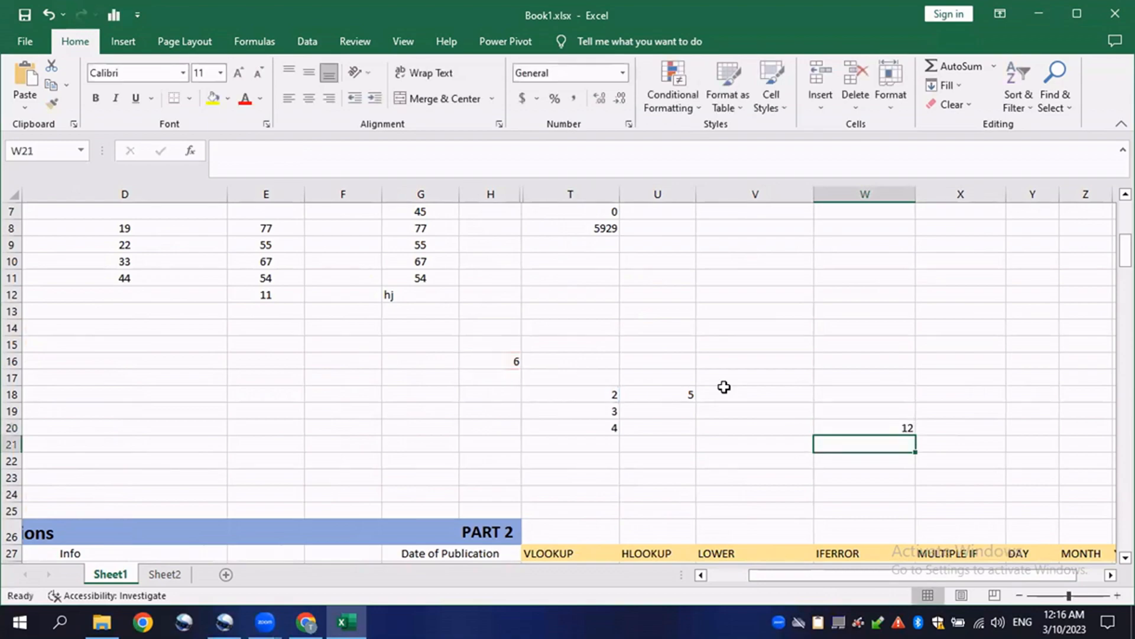
- Fill the W20 formula down to W22 and open the copied formulas in W21 and W22 to check their references
left_click(893, 427)
left_click_drag(916, 435, 917, 467)
double_click(868, 444)
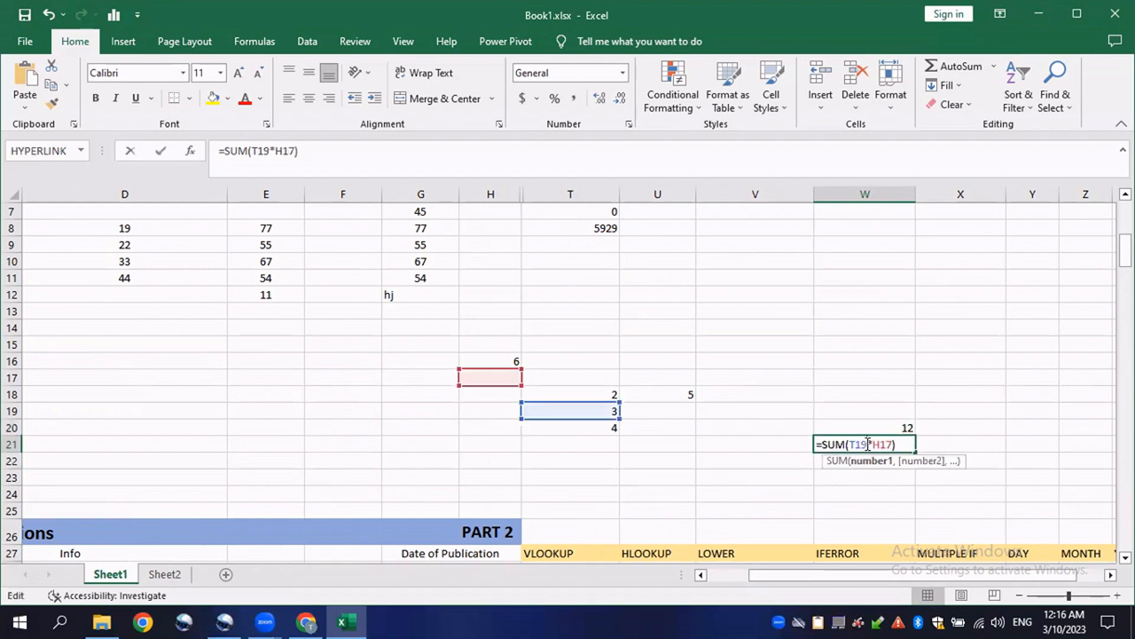
key("Return")
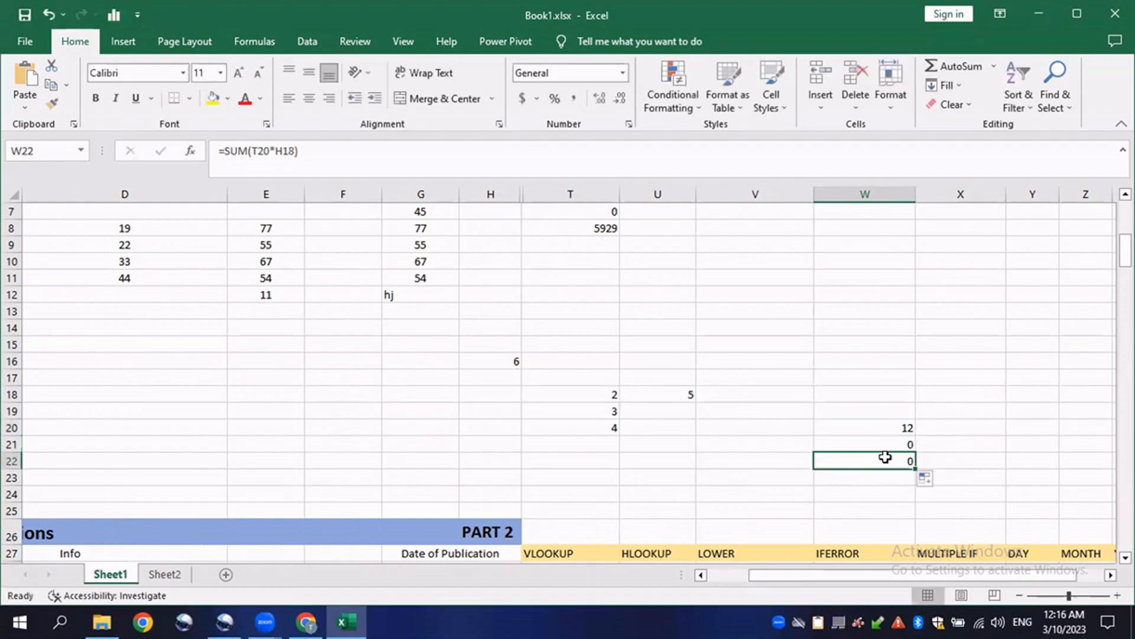
double_click(906, 460)
key("Escape")
- Edit the W20 formula to lock the row of the H16 reference, making it =SUM(T18*H$16)
double_click(526, 361)
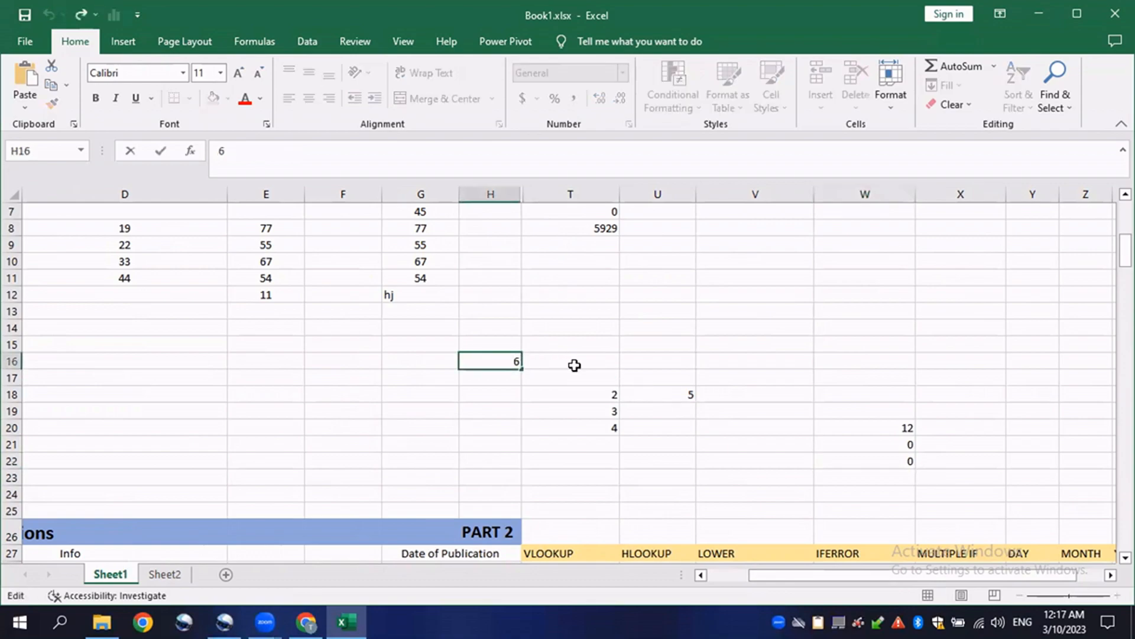
double_click(849, 424)
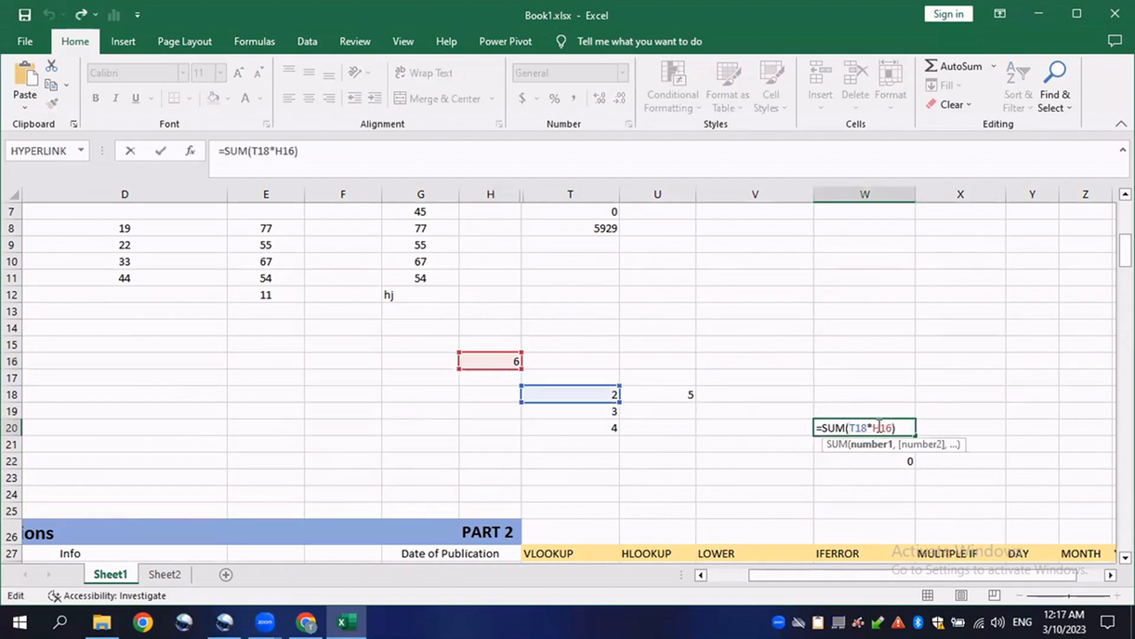
left_click(881, 426)
type("$")
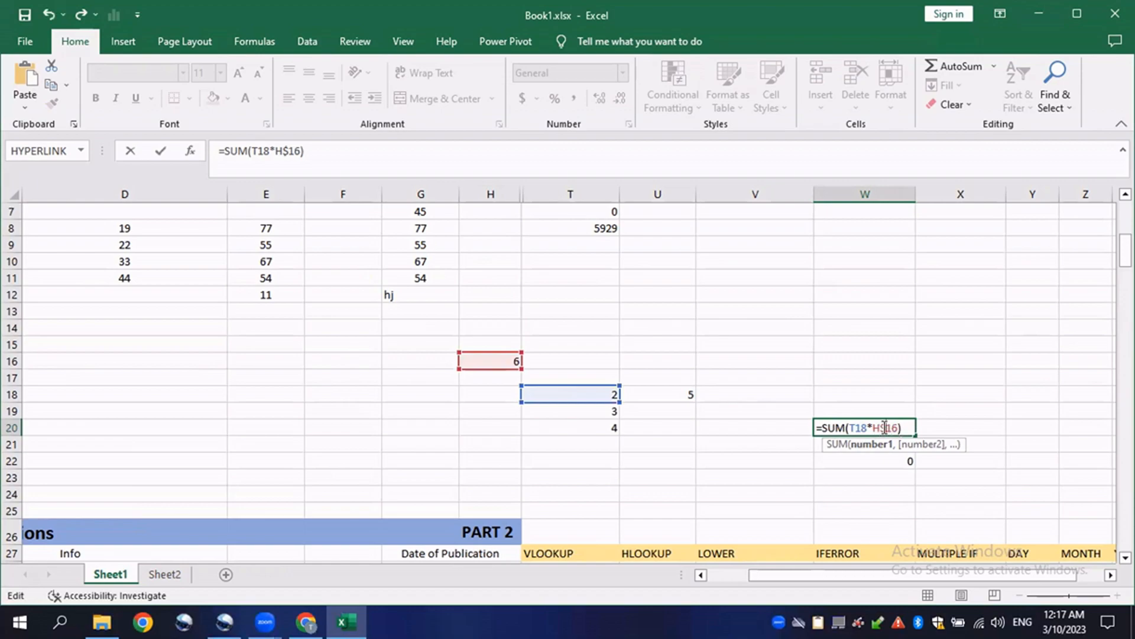
left_click_drag(881, 427, 899, 426)
key("Return")
- Fill the updated W20 formula down to W22 and review the copied formulas in W21 and W22
left_click(899, 427)
left_click_drag(917, 435, 916, 469)
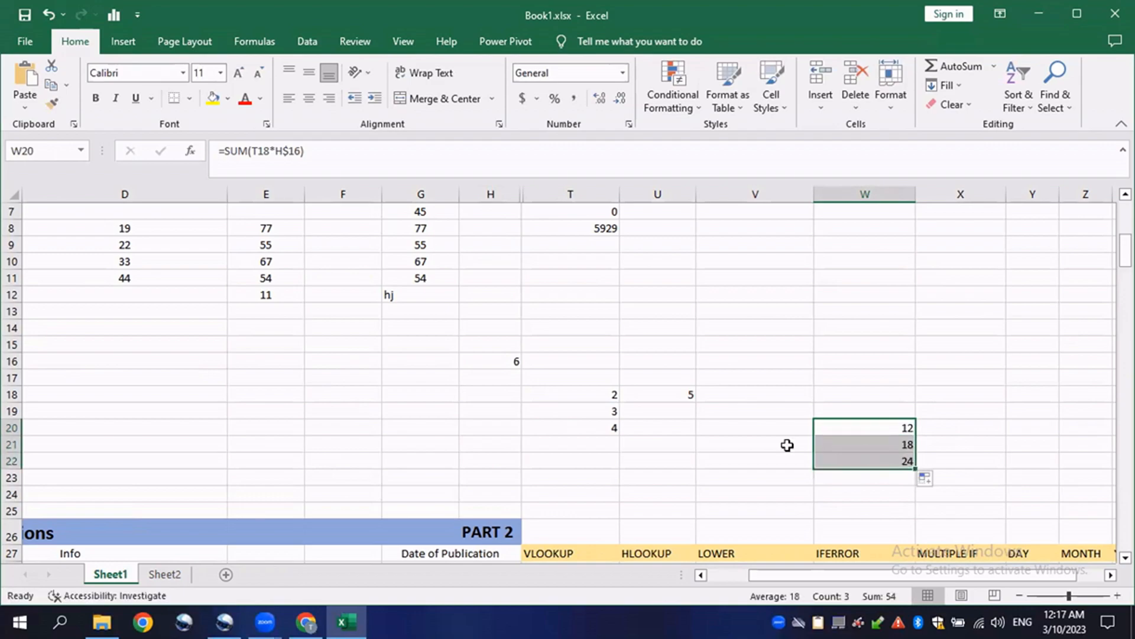
double_click(860, 442)
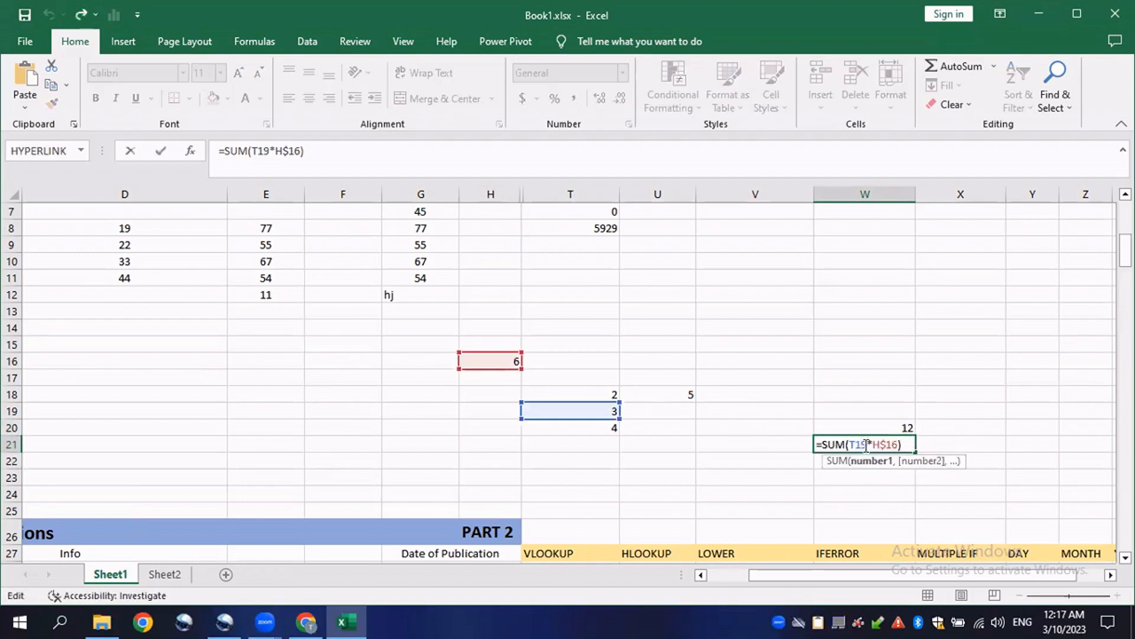
key("Escape")
double_click(881, 463)
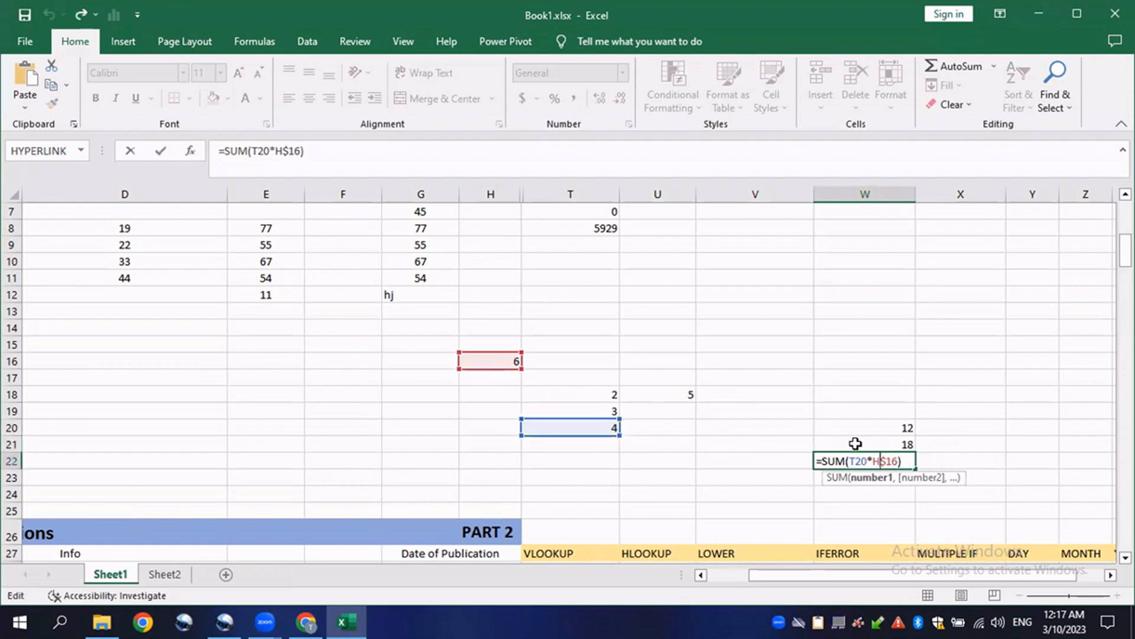
key("Escape")
- Fill the W20 formula across into cell X20
left_click(862, 425)
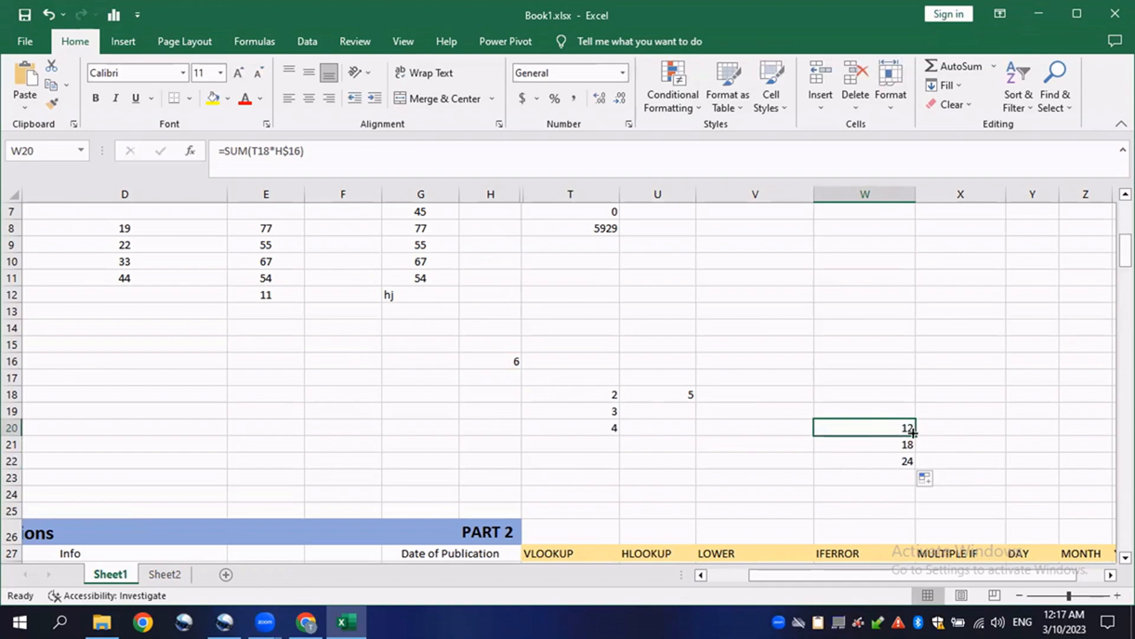
left_click(935, 430)
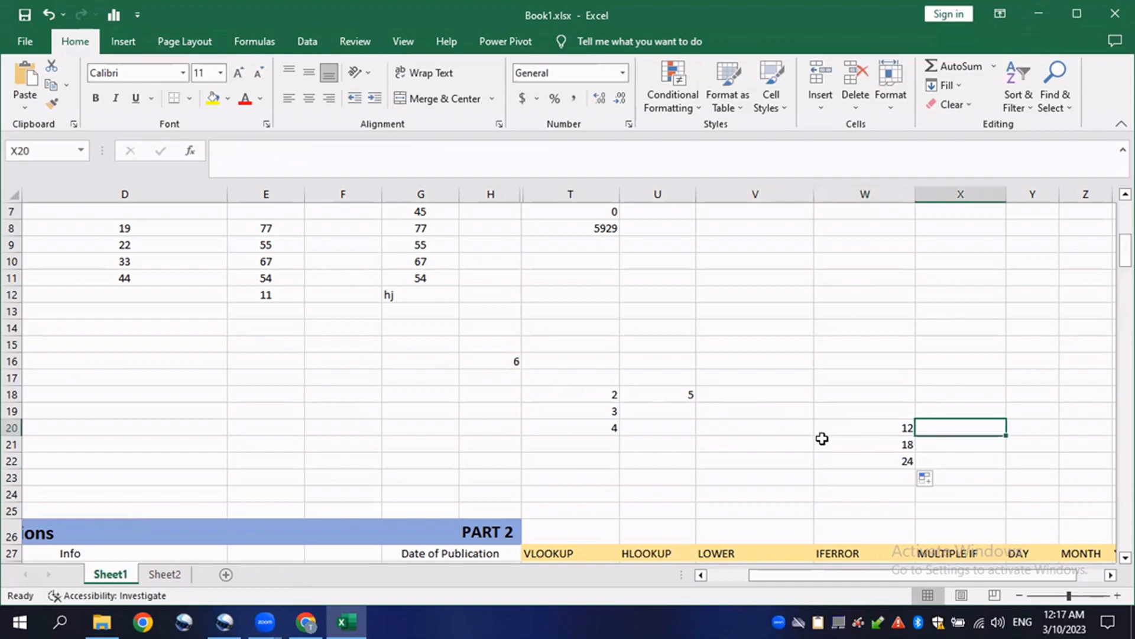
left_click(890, 429)
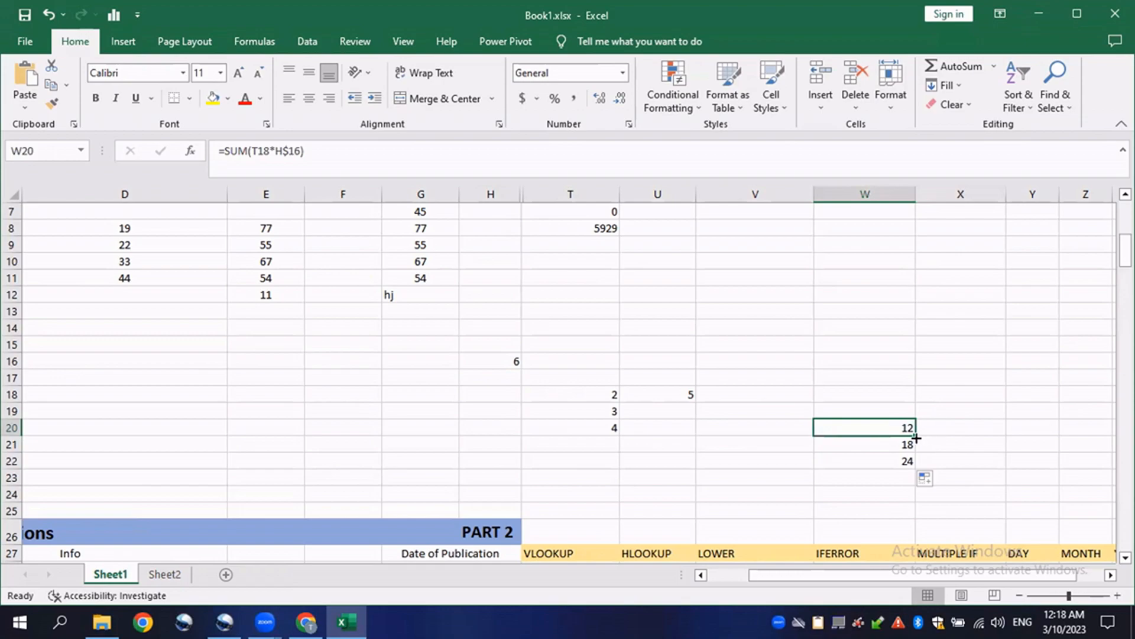
left_click_drag(916, 438, 980, 437)
- Open the formula copied into X20 to examine how its references shifted
left_click(892, 423)
double_click(981, 425)
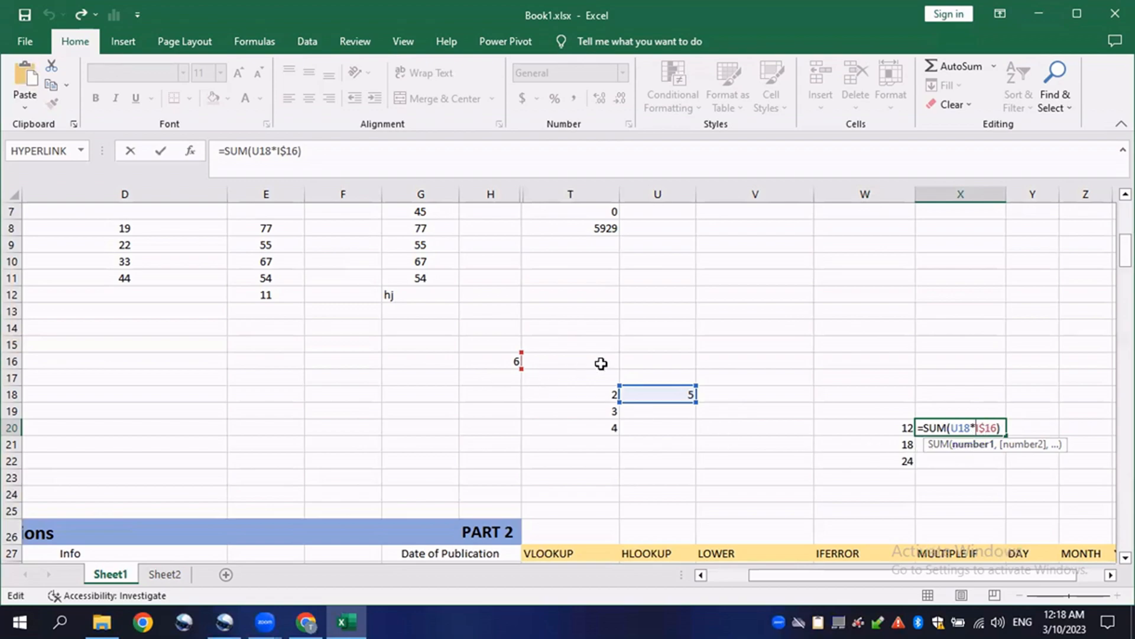
key("ctrl+Return")
left_click(680, 392)
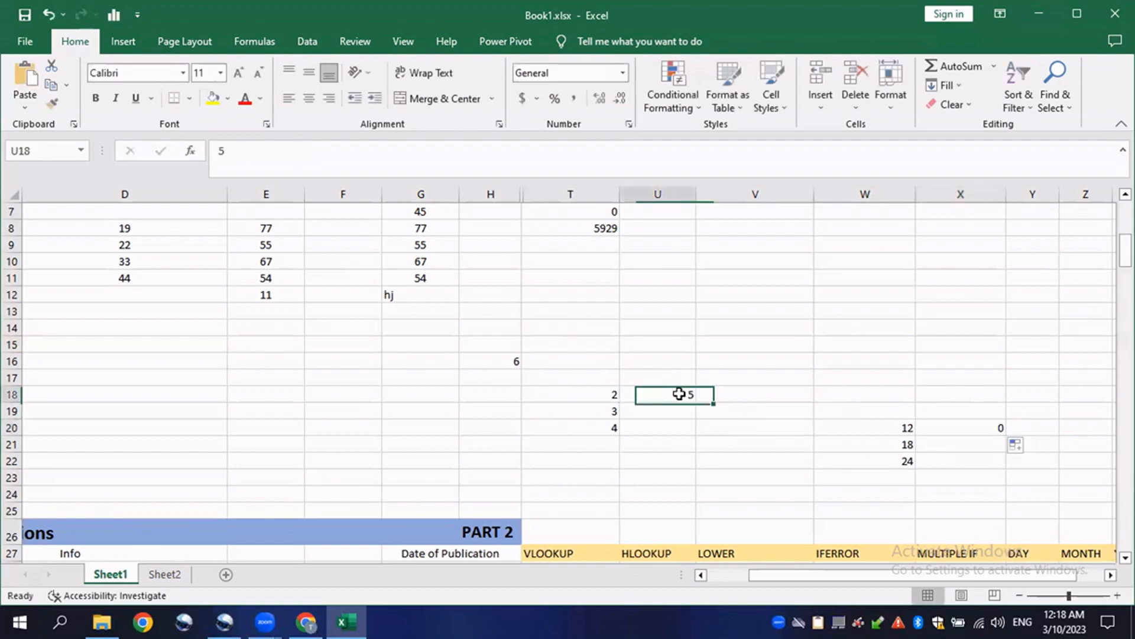
left_click(558, 362)
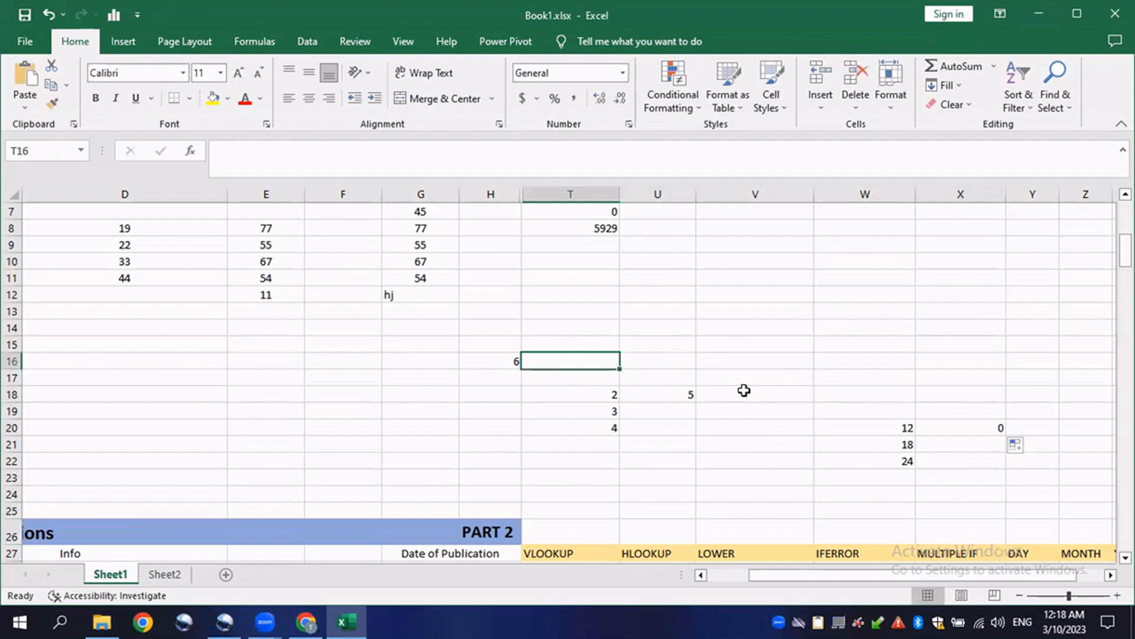
- Make the H16 reference fully absolute in W20's formula, changing it to =SUM(T18*$H$16)
double_click(873, 427)
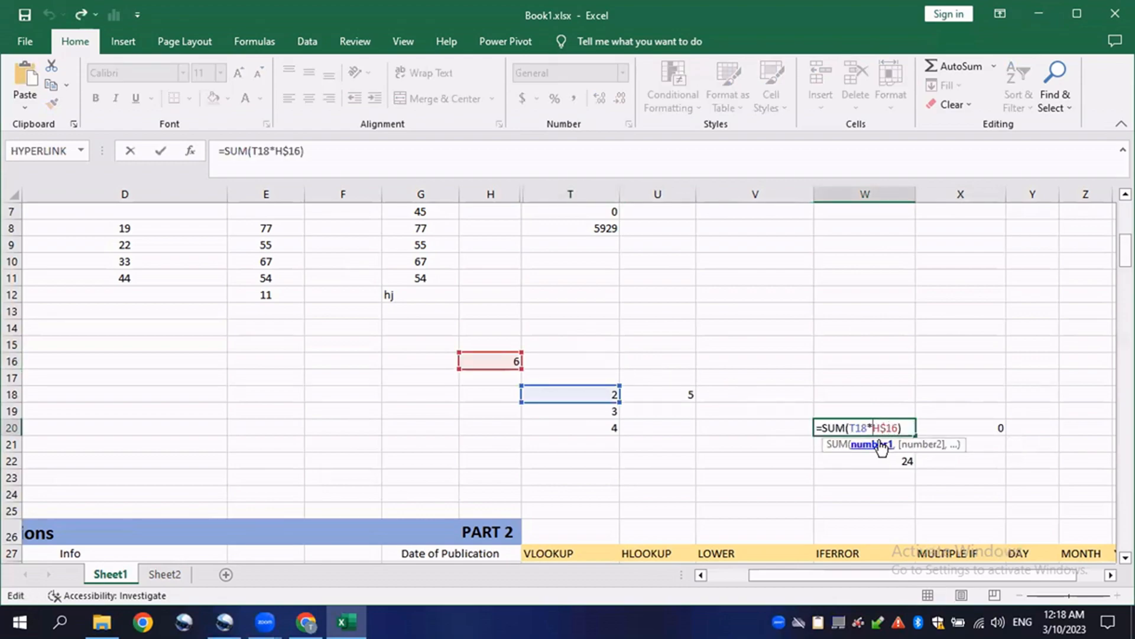
type("$")
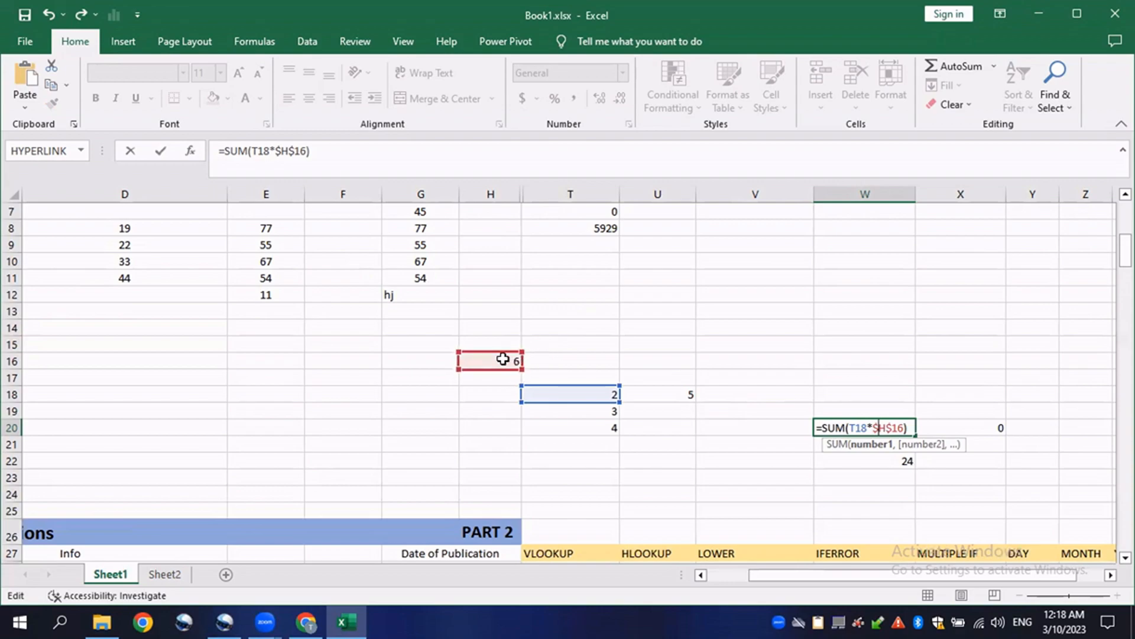
key("Return")
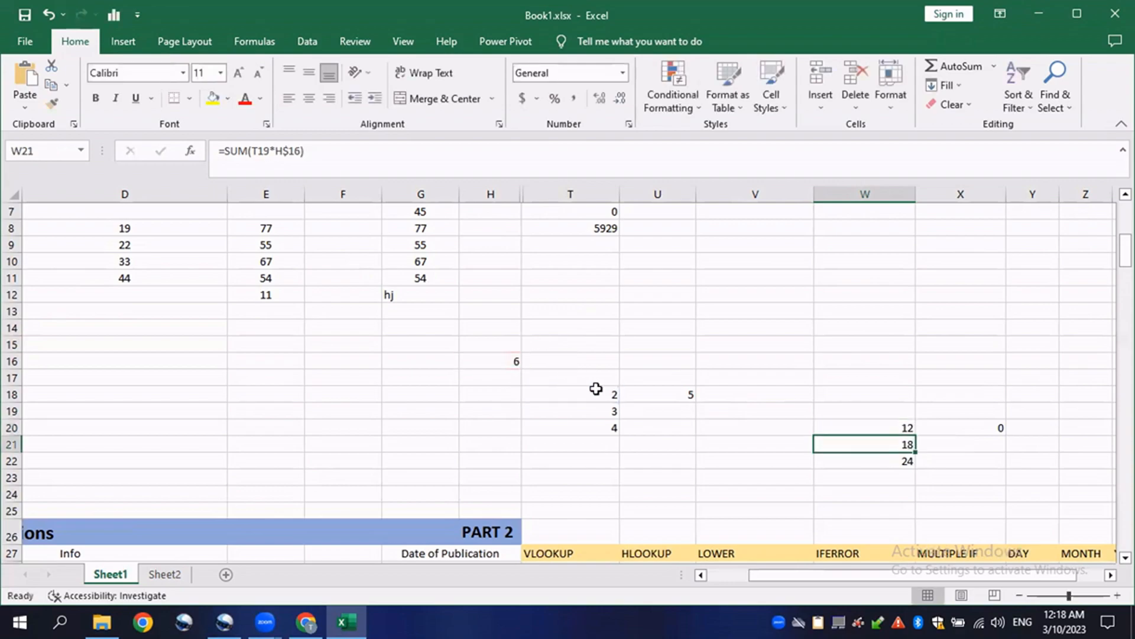
- Fill the W20 formula across into cell X20
left_click(512, 363)
left_click(902, 430)
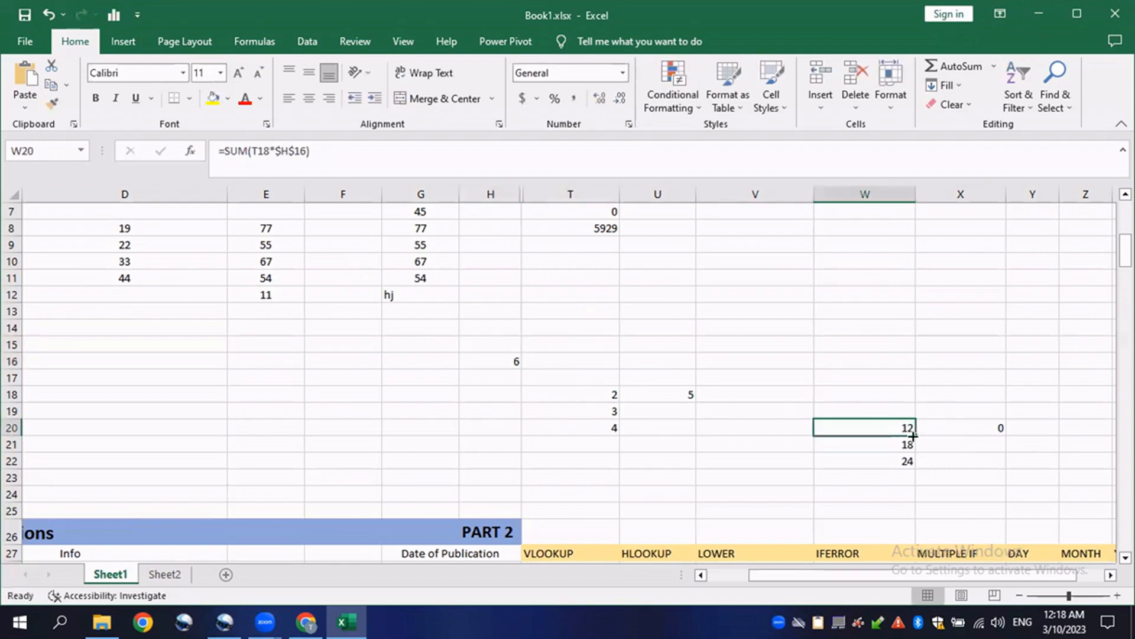
left_click_drag(914, 436, 1006, 429)
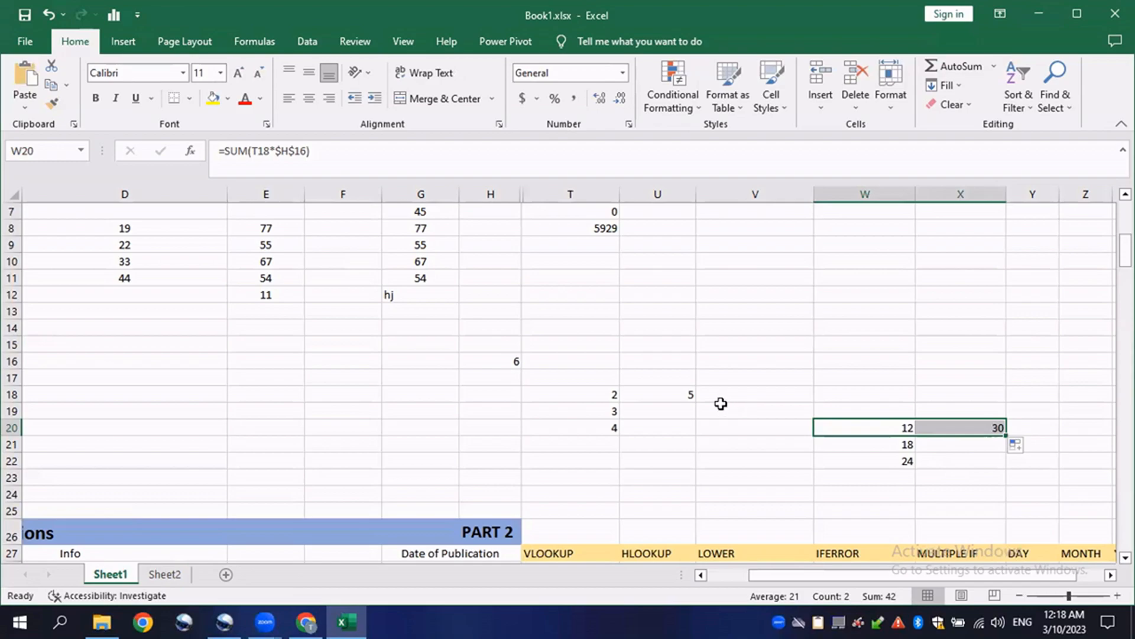
- Open the formulas in X20, W20 and W21 in turn to compare how their references shifted
double_click(927, 422)
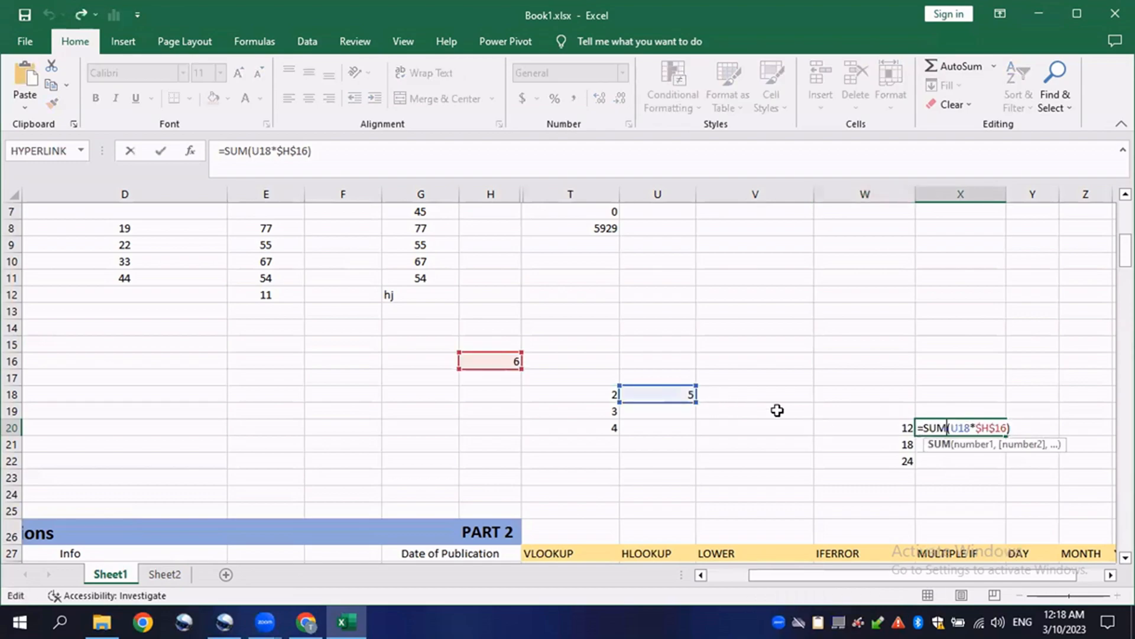
key("Escape")
double_click(887, 427)
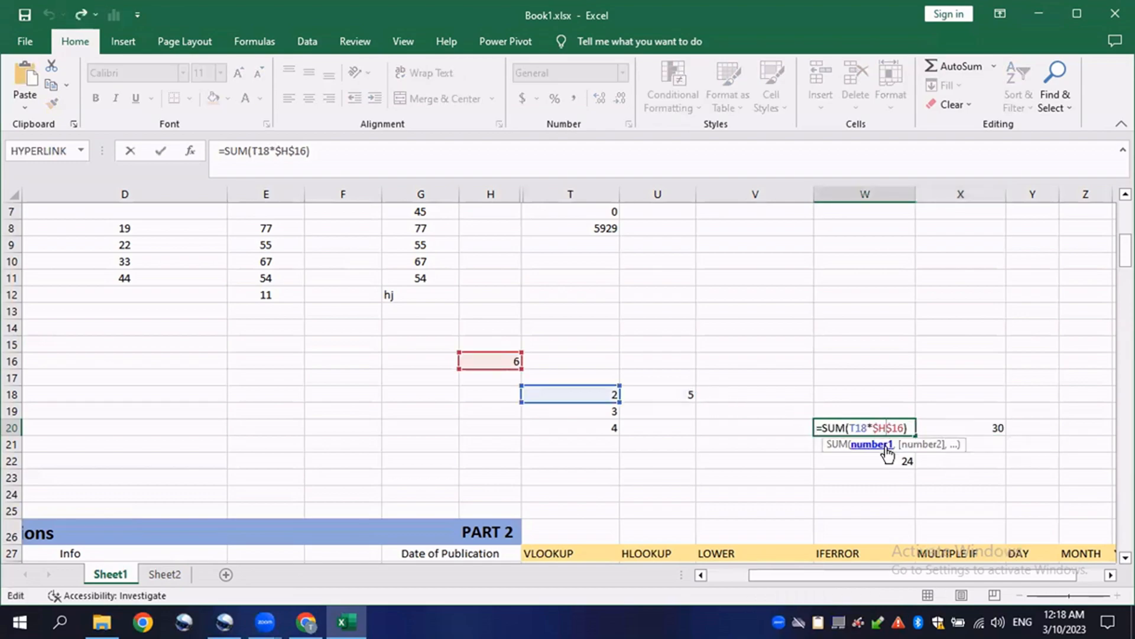
key("Escape")
double_click(884, 444)
key("Escape")
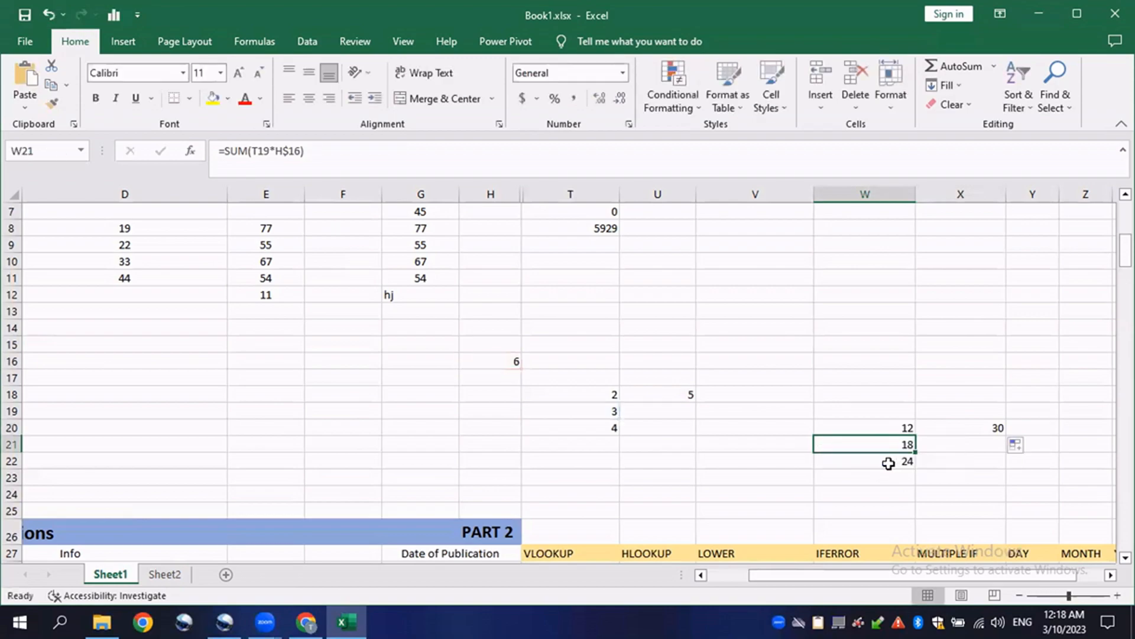
- Make the H16 reference fully absolute in W22's formula, giving =SUM(T20*$H$16)
double_click(880, 463)
left_click(873, 459)
type("$H$16)")
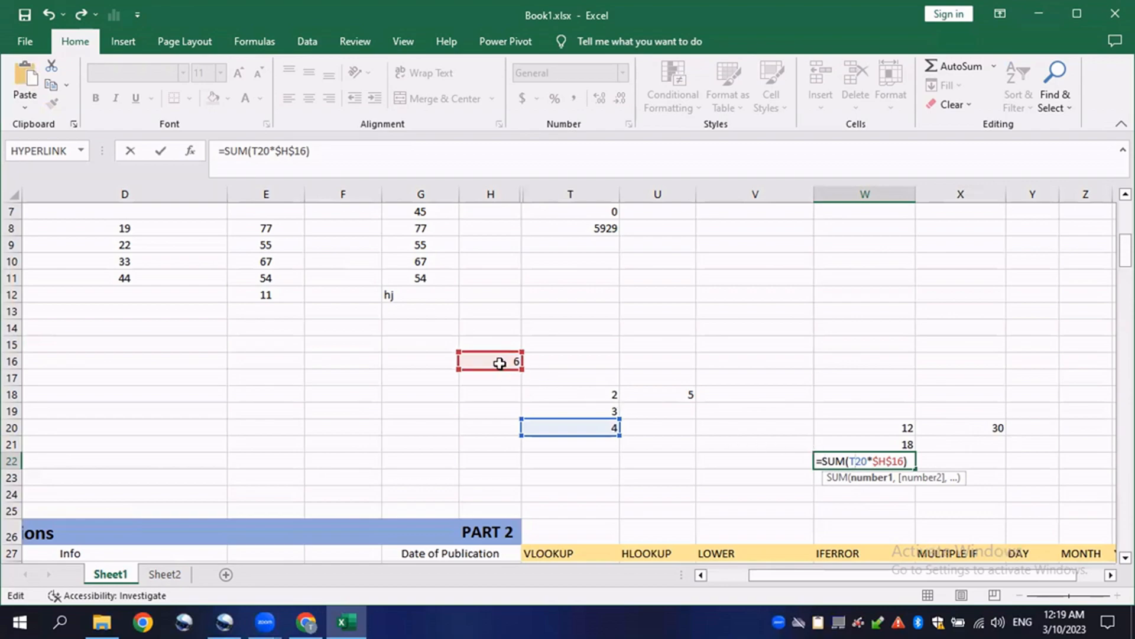
key("ctrl+Return")
- Widen column T under the VLOOKUP heading in the Part 2 functions area
left_click(639, 382)
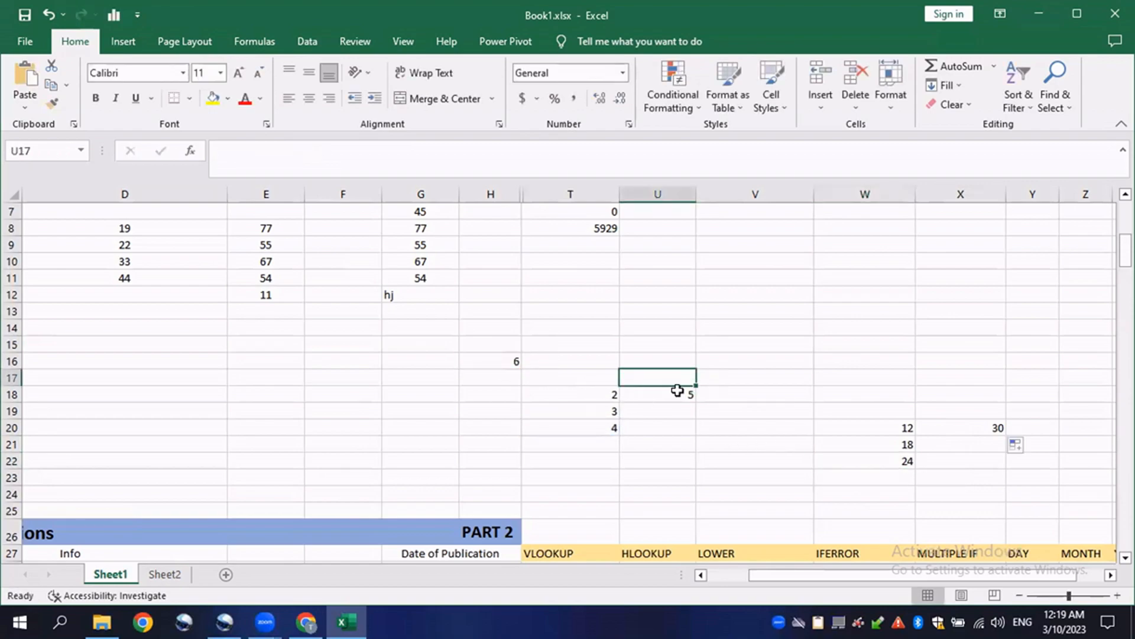
scroll(773, 396, "down", 5)
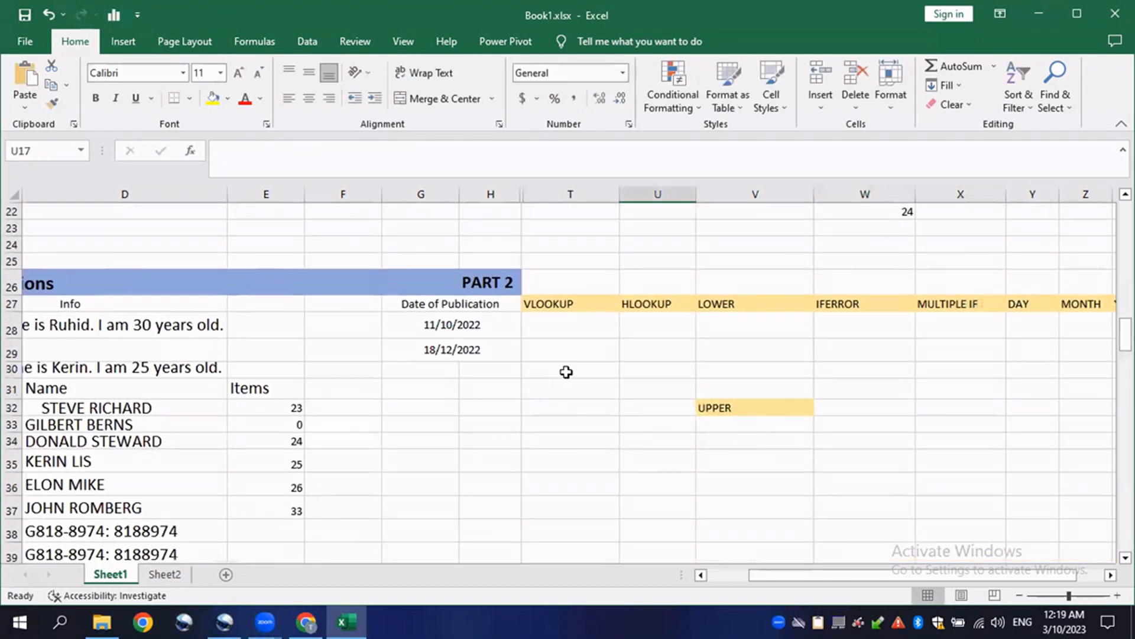
left_click(571, 329)
left_click_drag(823, 569, 779, 569)
left_click_drag(817, 198, 890, 198)
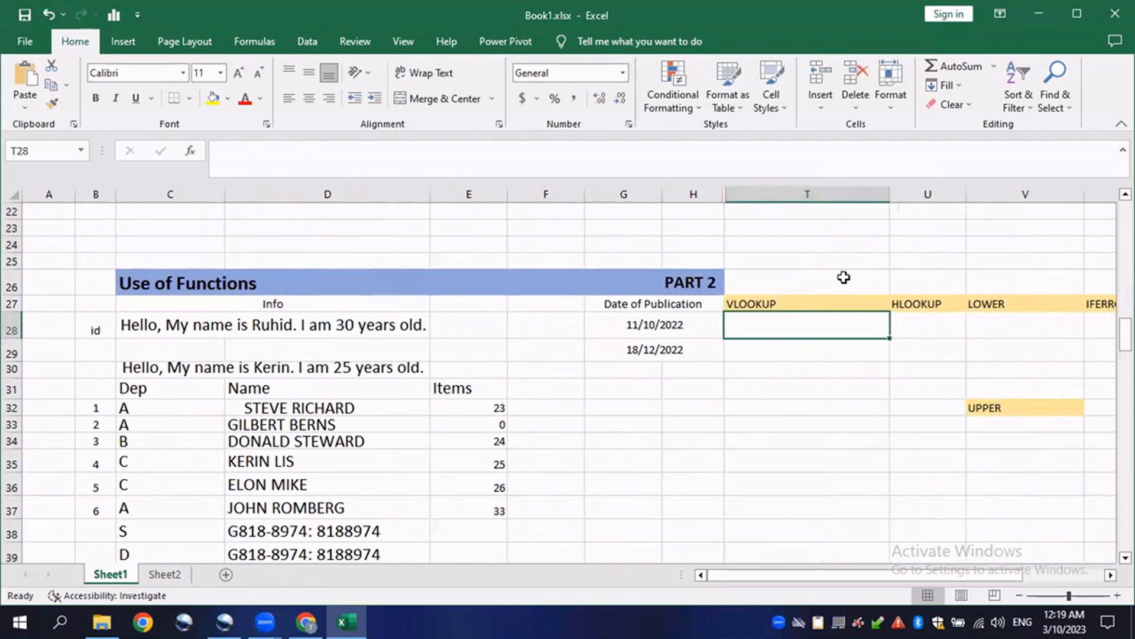
double_click(758, 326)
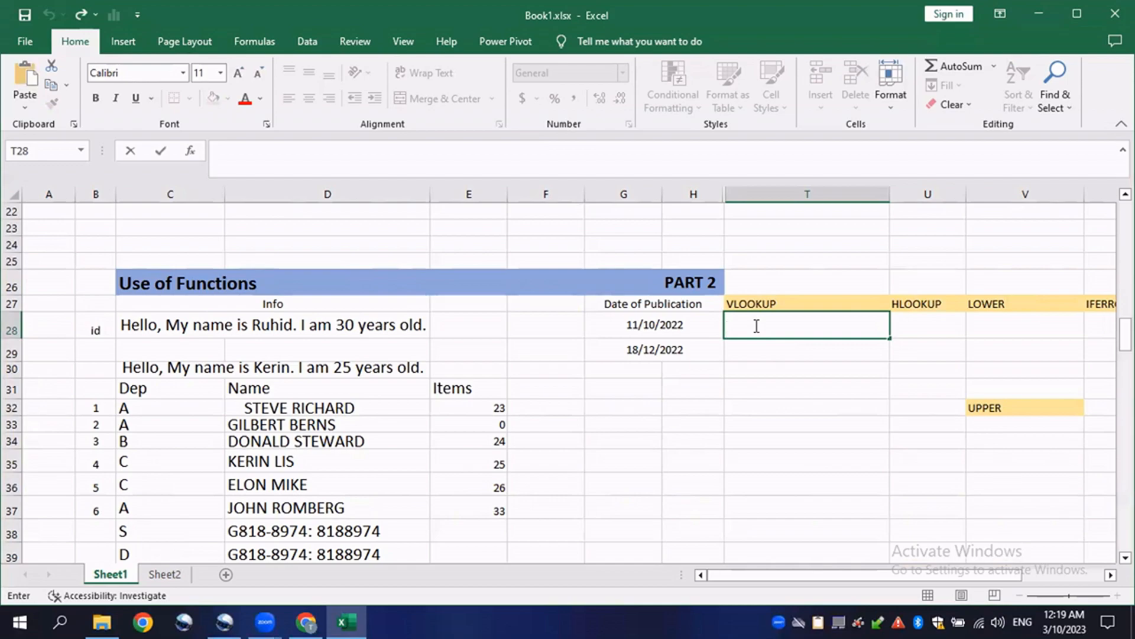
type("=VL")
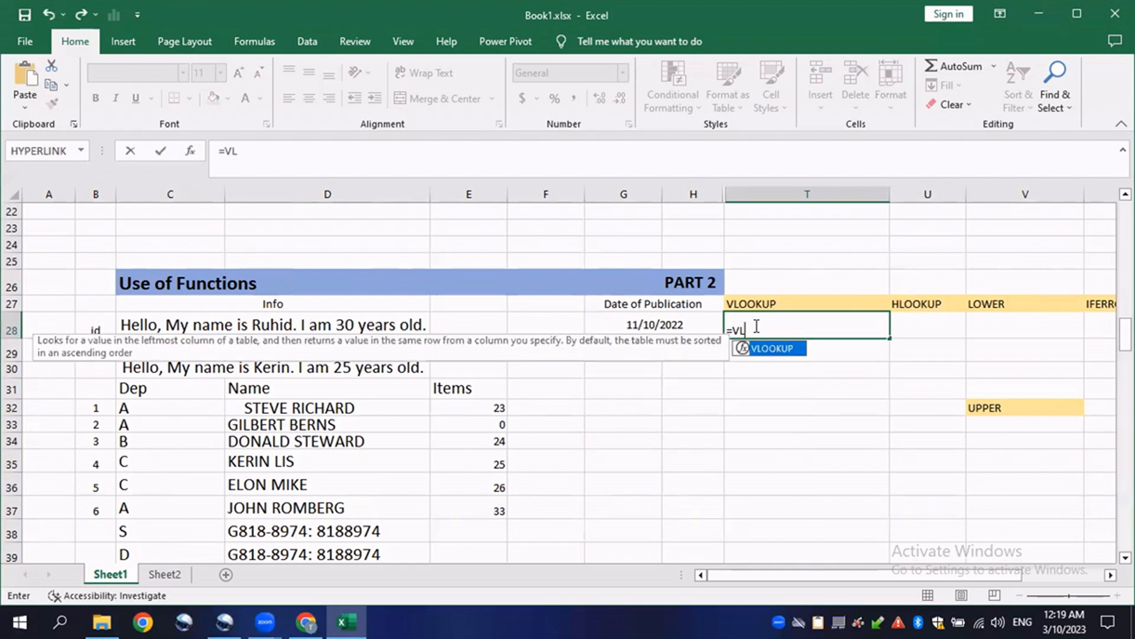
type("OOKUP(")
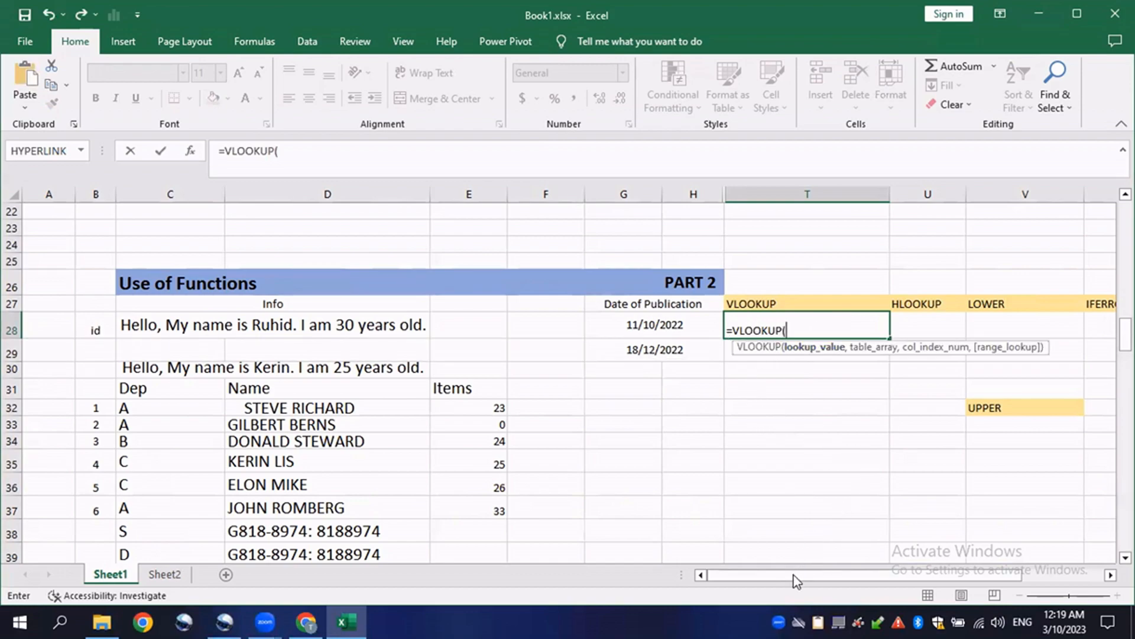
left_click_drag(762, 577, 726, 574)
left_click_drag(789, 330, 700, 333)
key("BackSpace")
key("Escape")
- Select and examine the Part 1 data table of ids, names and yearly quantities
left_click_drag(195, 370, 550, 510)
scroll(190, 373, "up", 7)
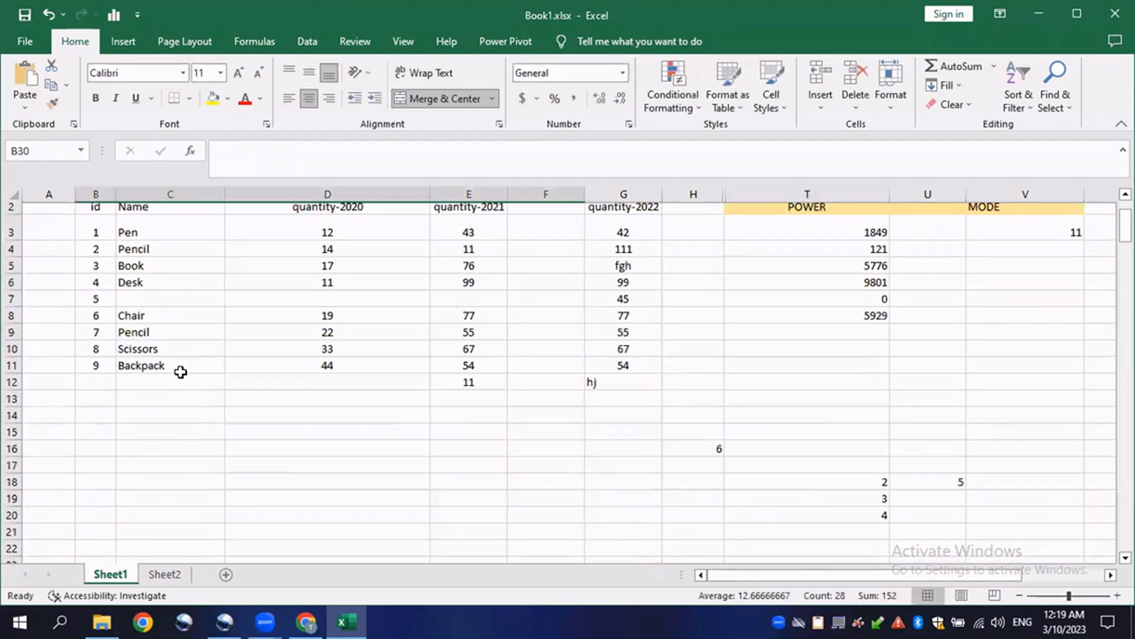
left_click_drag(83, 247, 562, 375)
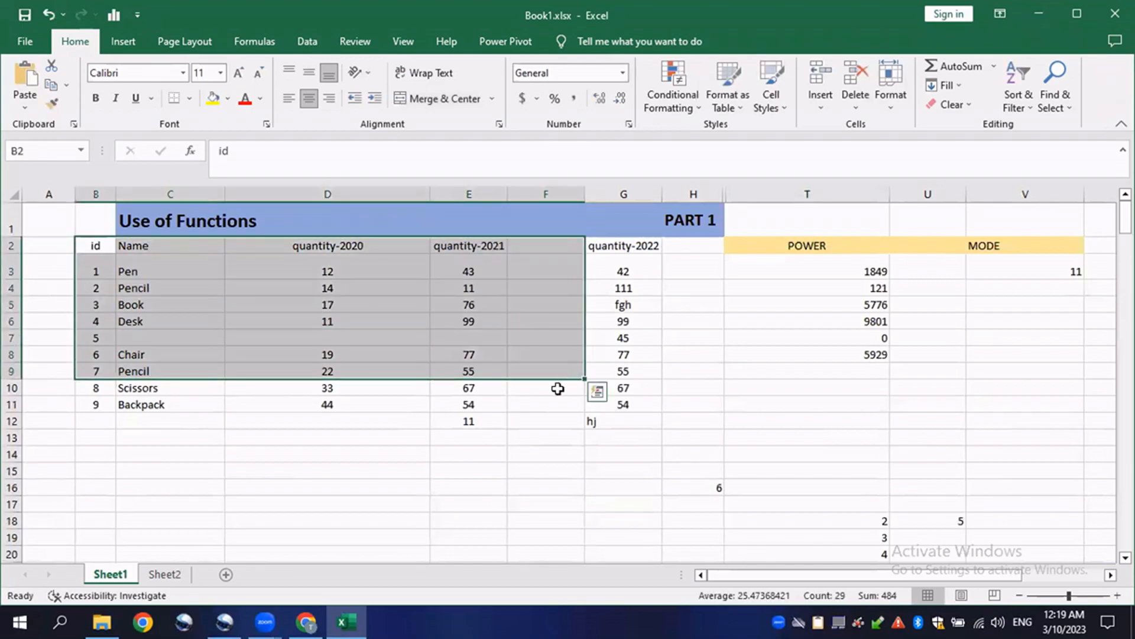
scroll(559, 382, "down", 1)
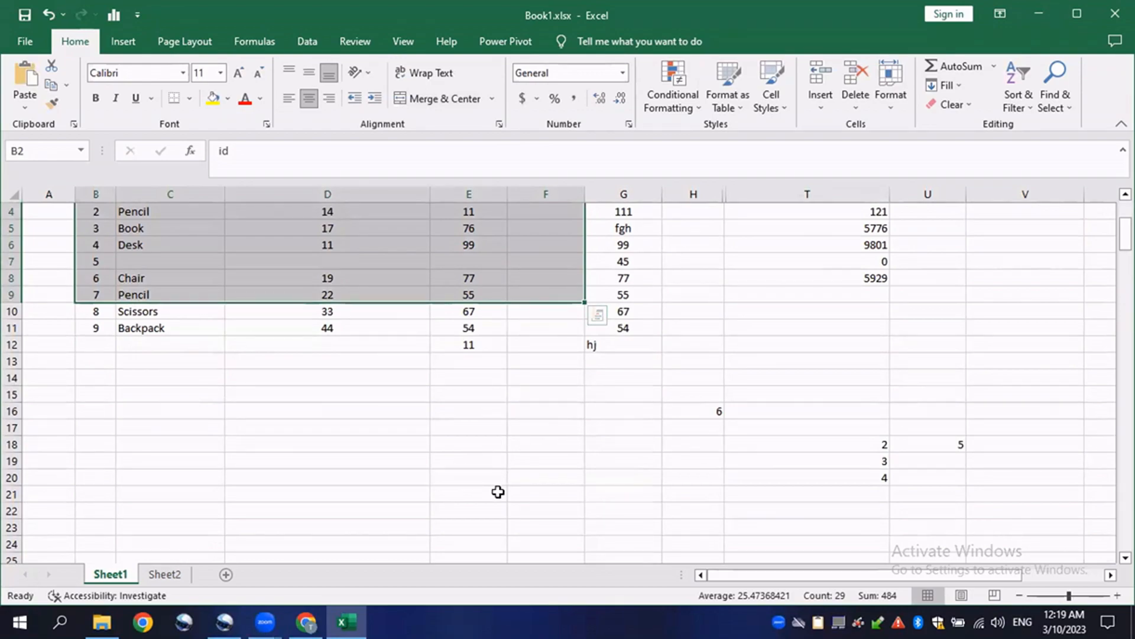
scroll(498, 492, "down", 1)
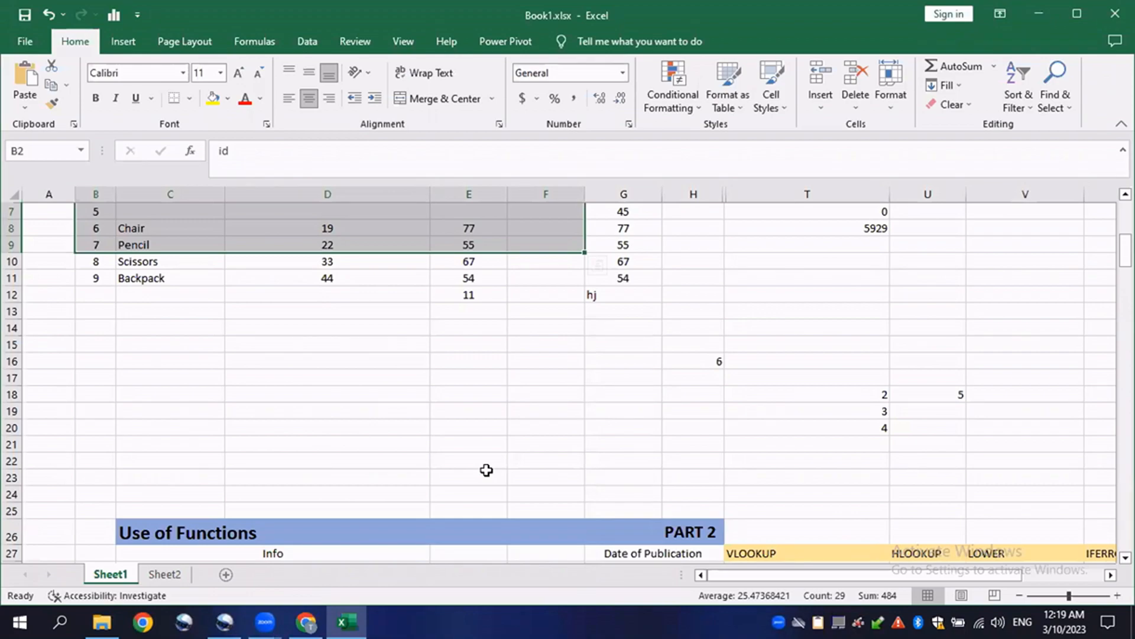
scroll(461, 467, "up", 2)
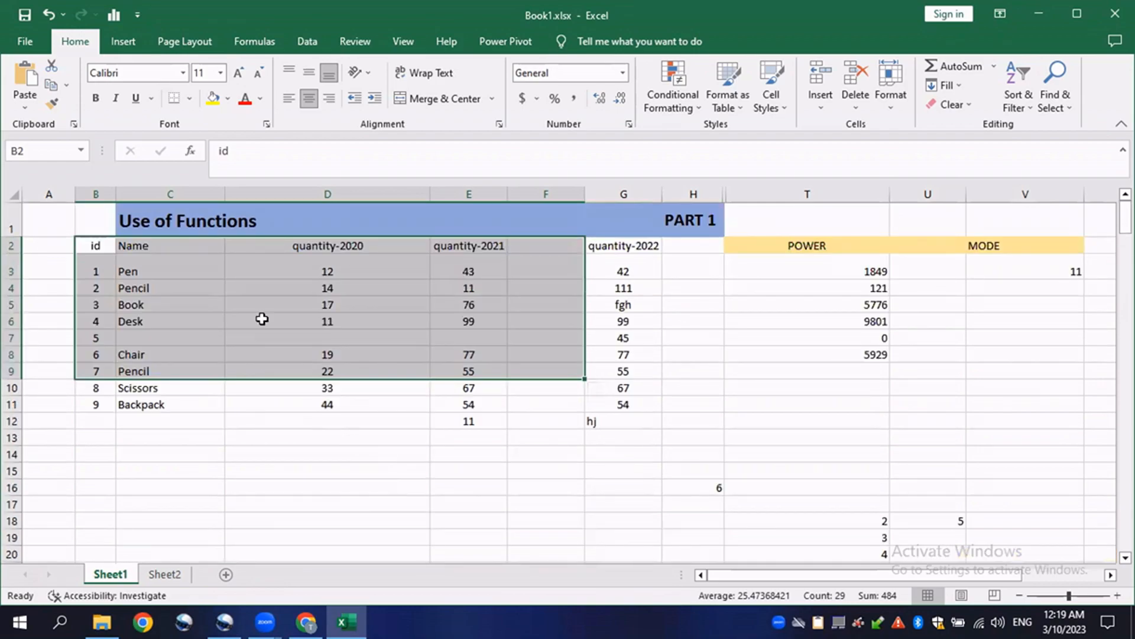
left_click(262, 318)
left_click(626, 269)
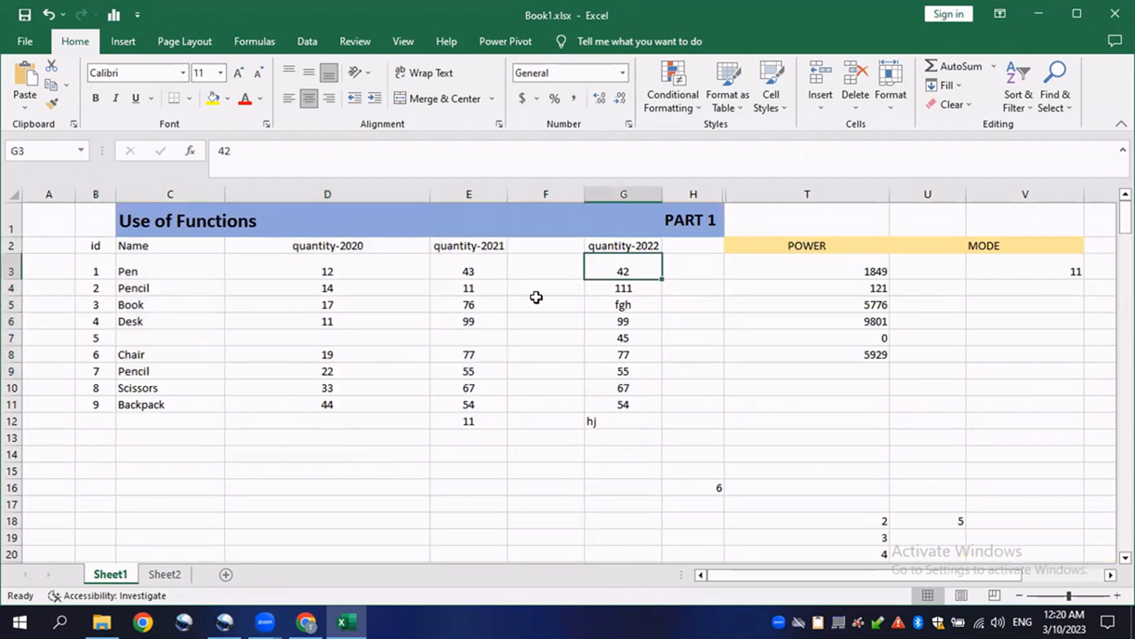
scroll(381, 353, "down", 5)
scroll(370, 408, "down", 2)
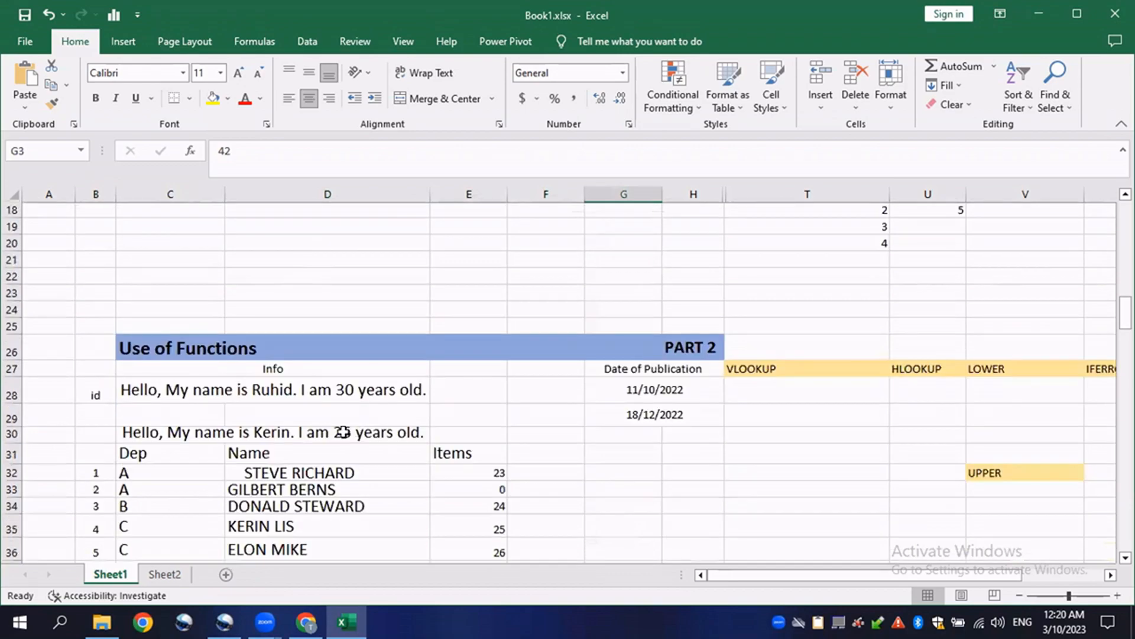
scroll(545, 469, "up", 3)
scroll(537, 469, "down", 2)
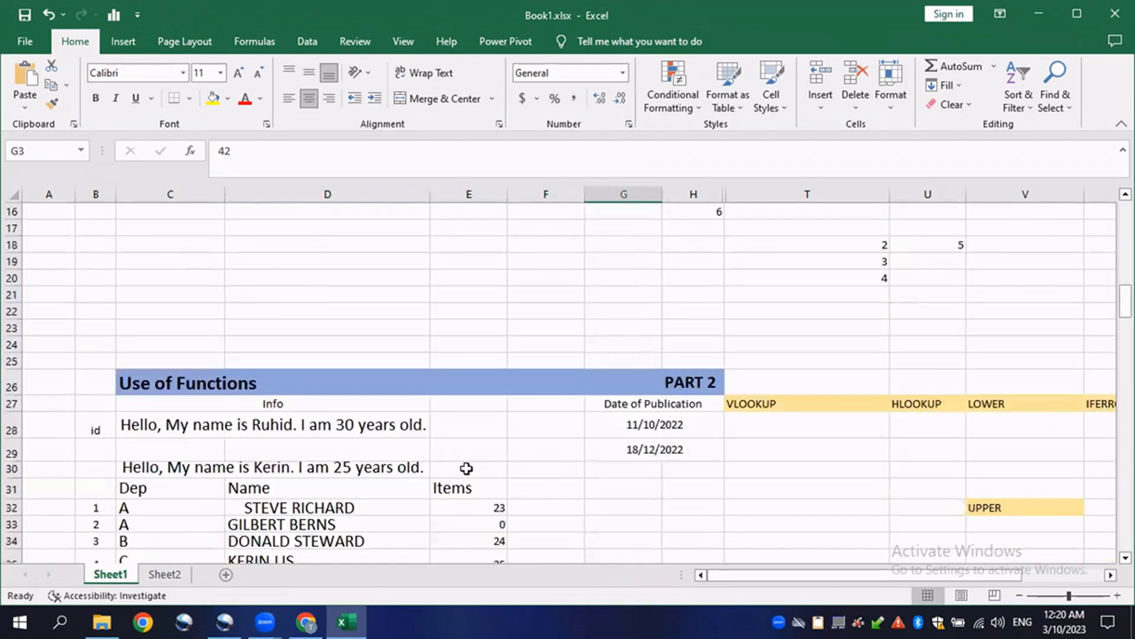
scroll(468, 467, "down", 2)
- Select the first data rows of the Part 1 and Part 2 tables to compare their layouts
left_click(355, 407)
left_click(882, 426)
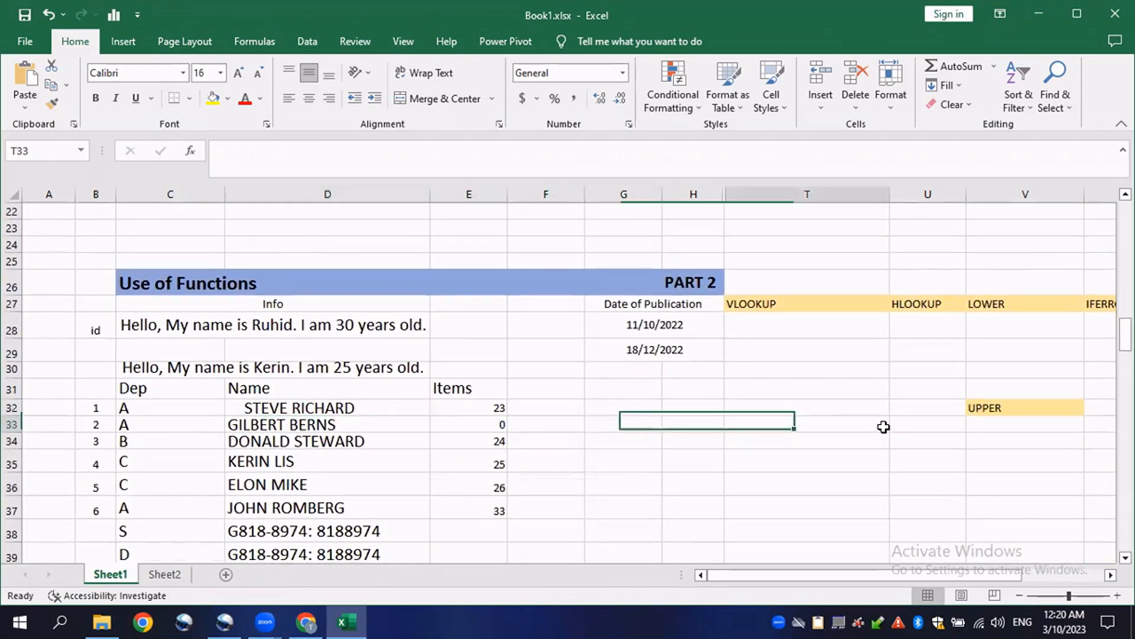
left_click(824, 384)
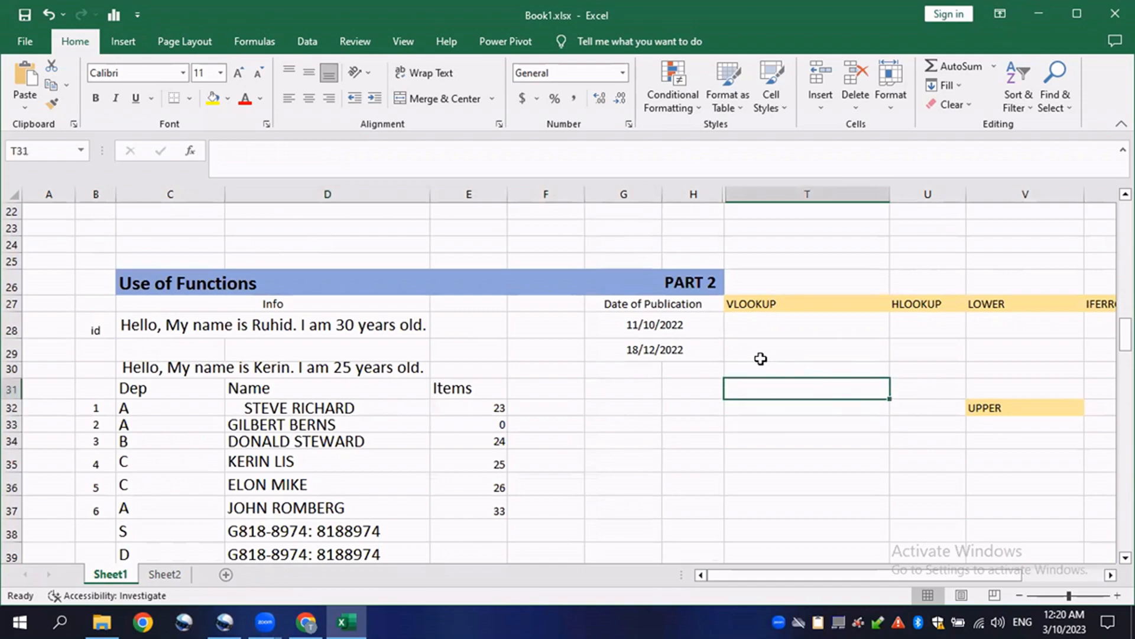
left_click(744, 328)
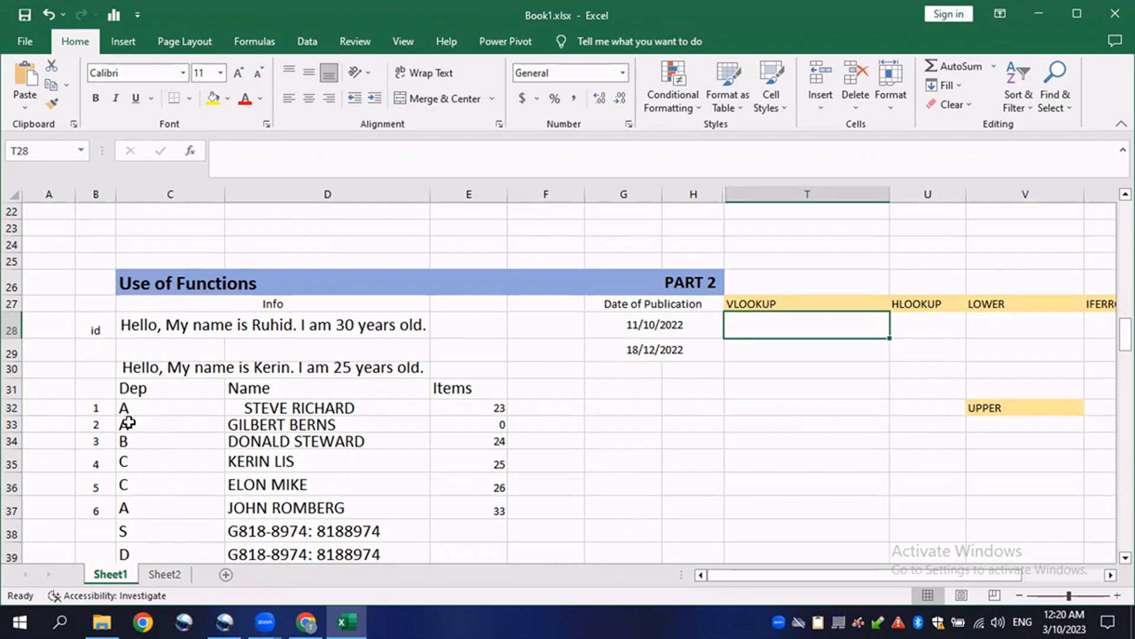
left_click_drag(74, 411, 528, 412)
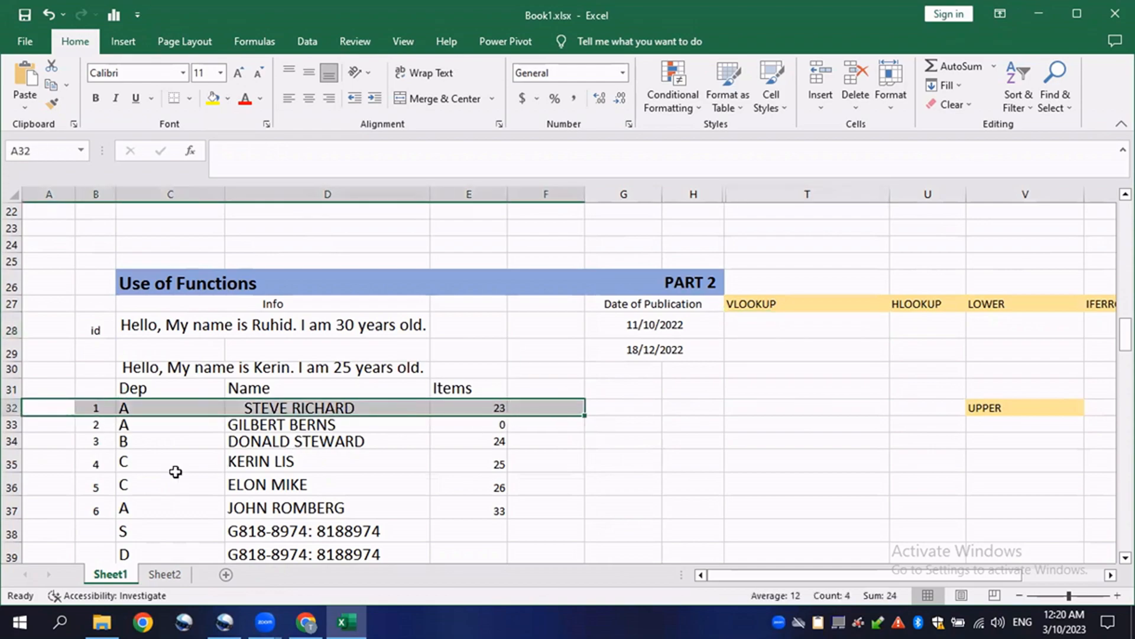
scroll(162, 398, "up", 7)
left_click_drag(97, 270, 618, 270)
scroll(188, 329, "down", 6)
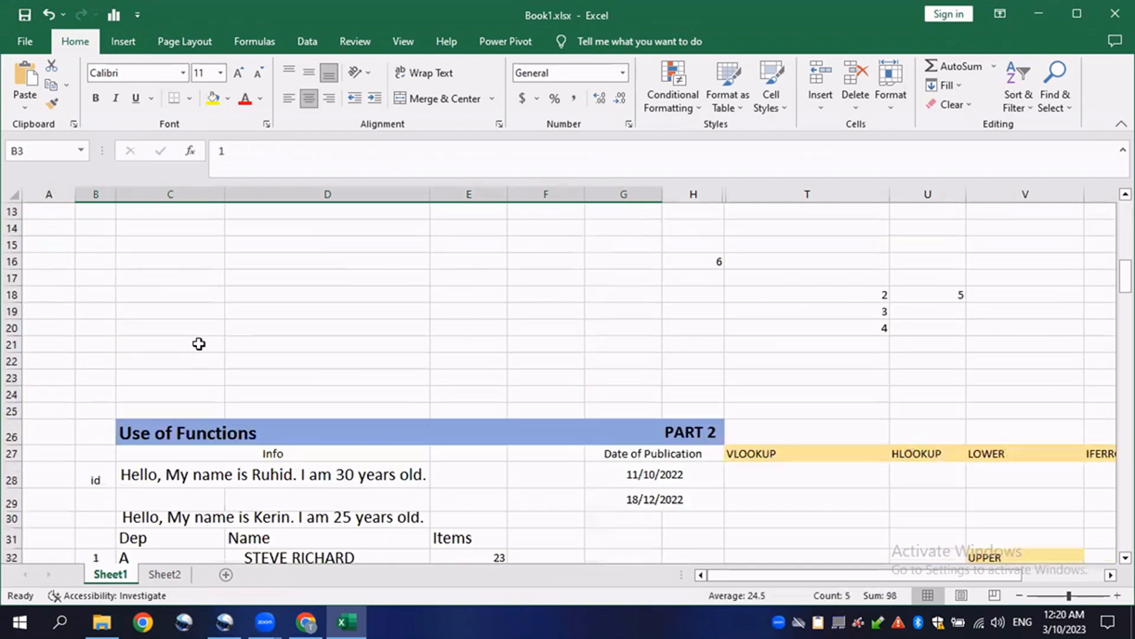
left_click(134, 401)
left_click_drag(97, 461, 532, 459)
scroll(170, 456, "up", 6)
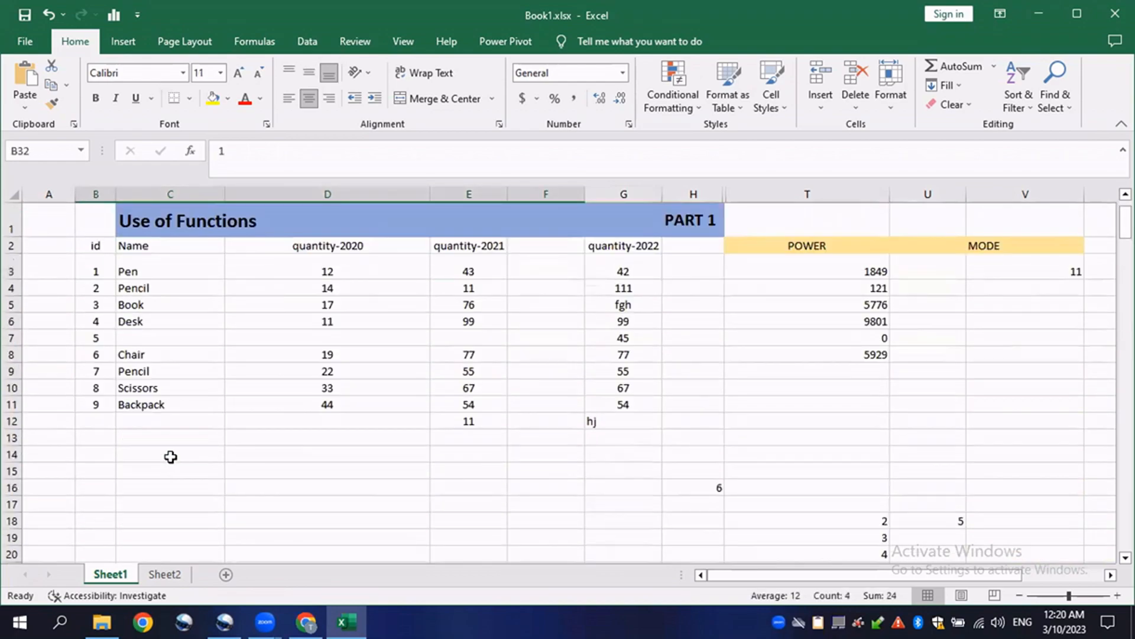
left_click_drag(96, 272, 625, 269)
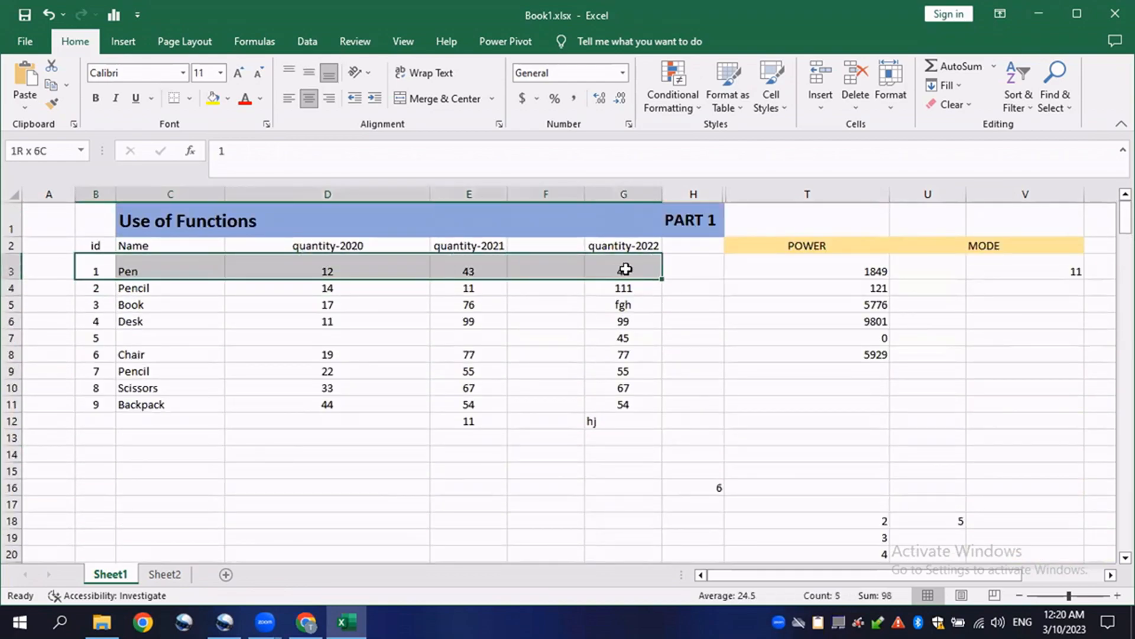
scroll(216, 436, "down", 7)
left_click(739, 441)
left_click(747, 322)
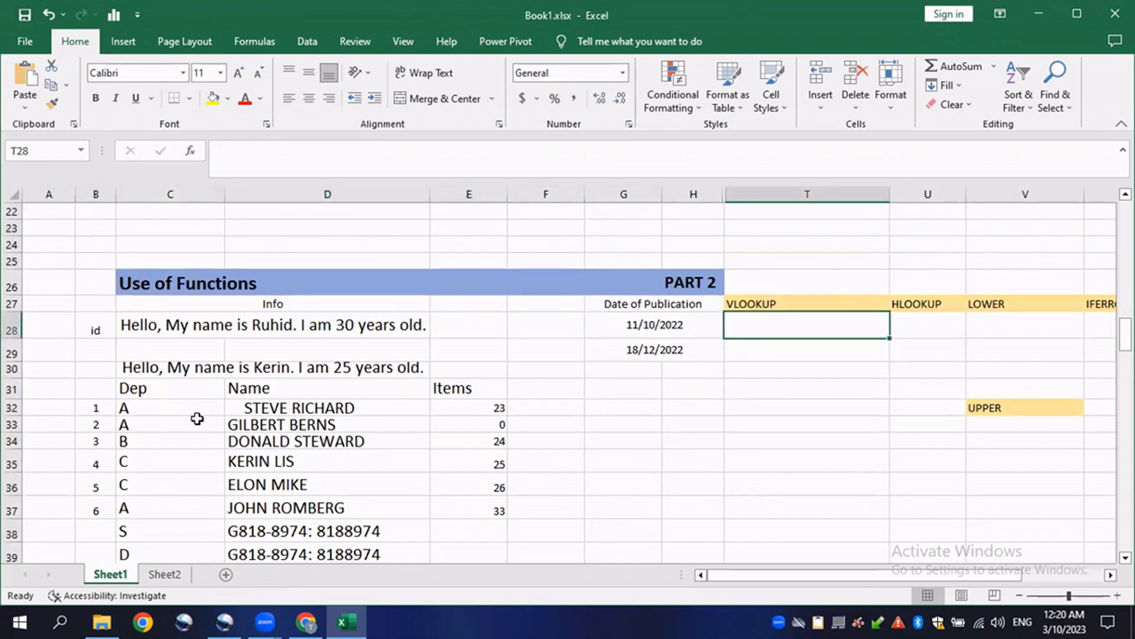
scroll(196, 419, "up", 7)
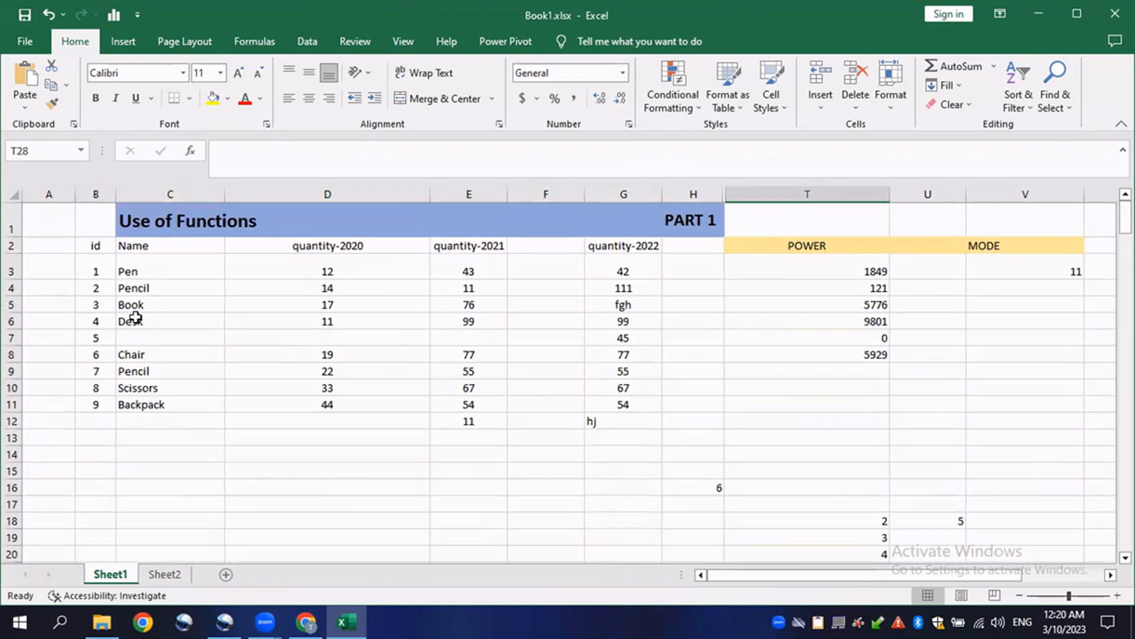
scroll(135, 318, "down", 7)
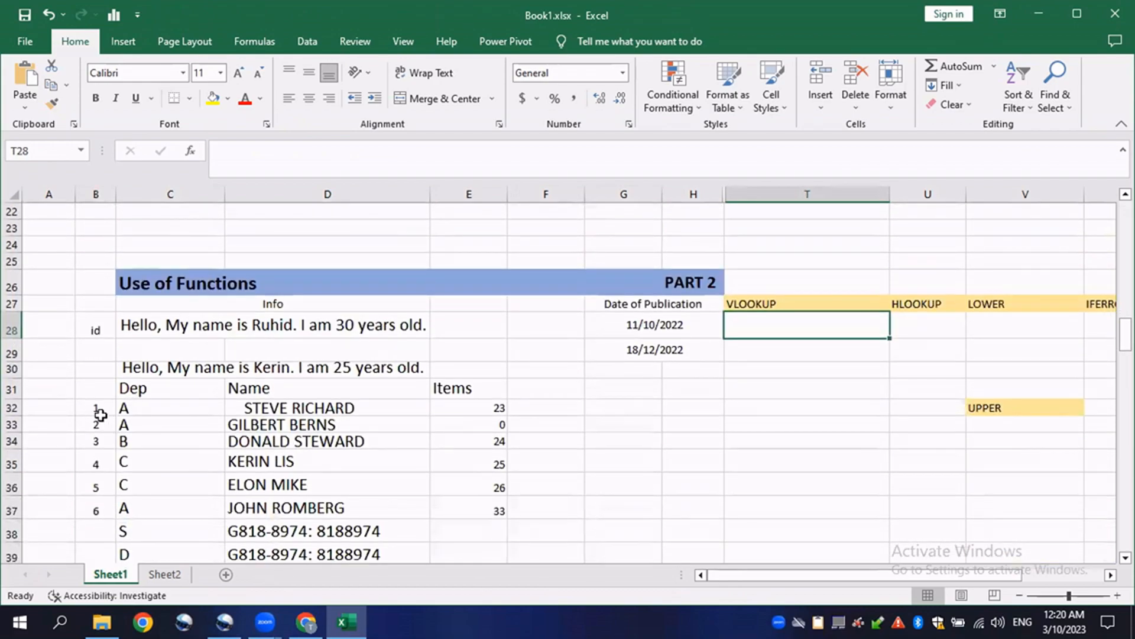
left_click_drag(114, 406, 524, 410)
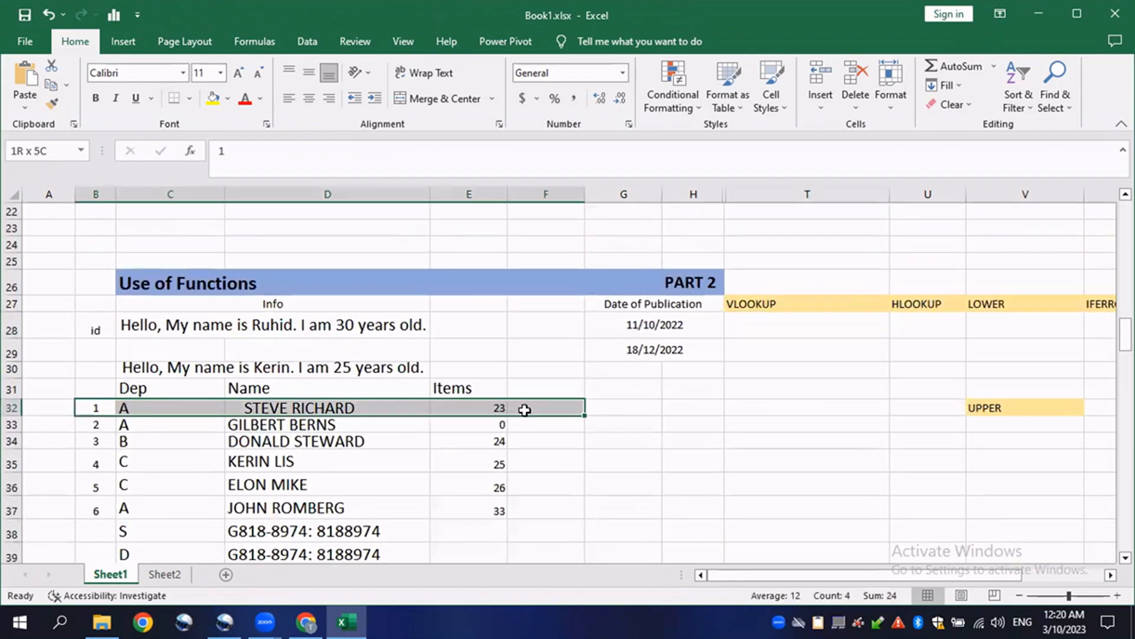
scroll(165, 471, "up", 1)
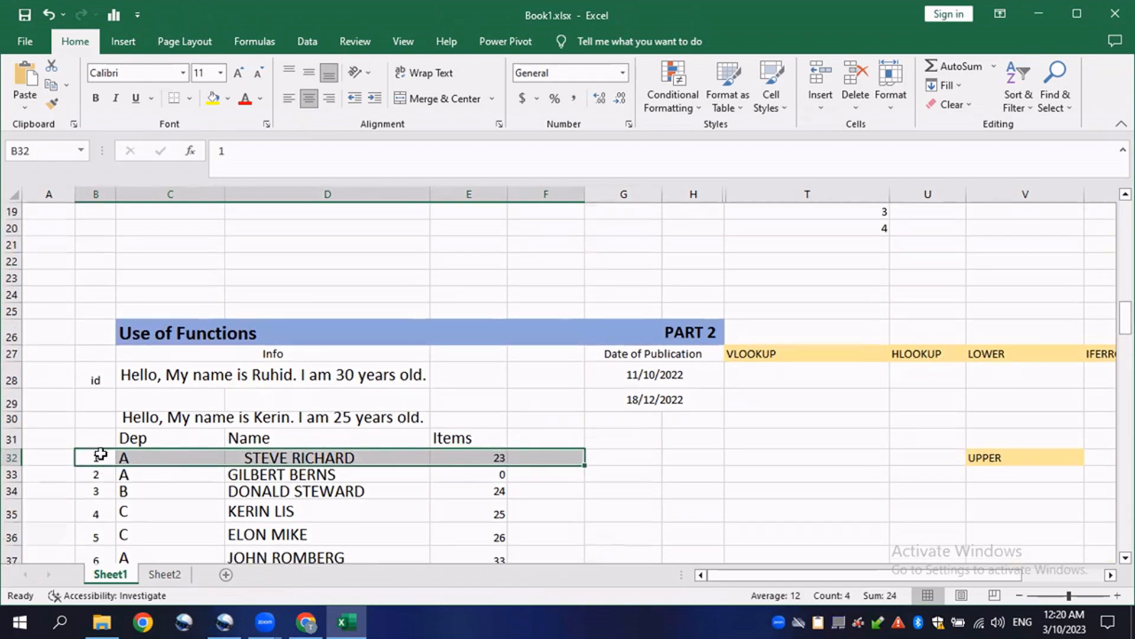
scroll(160, 496, "down", 2)
scroll(162, 479, "up", 1)
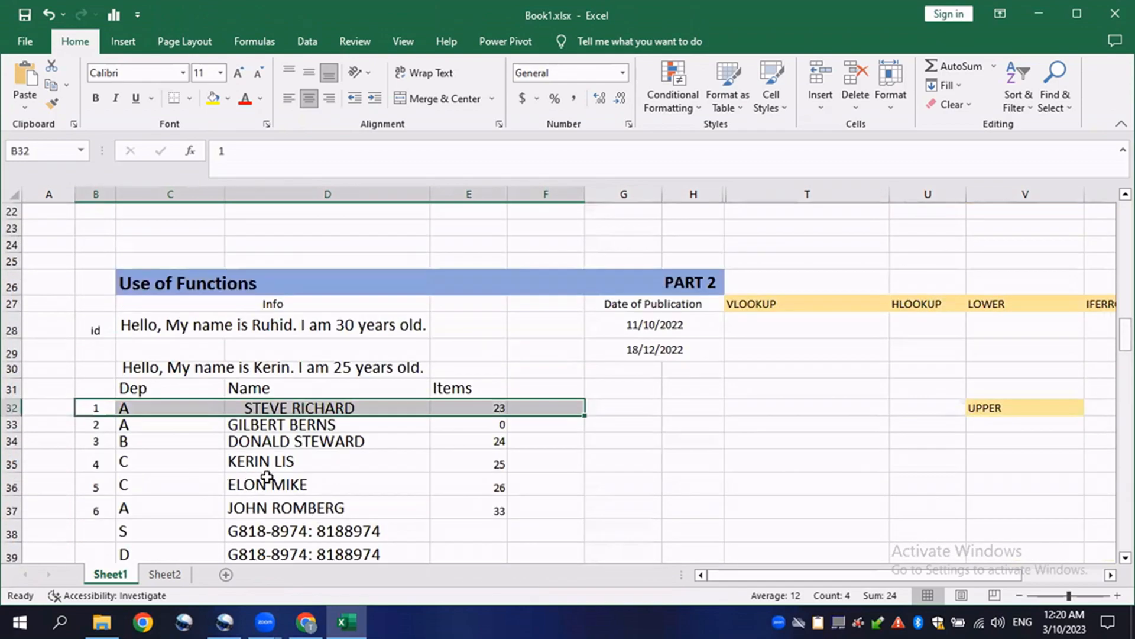
scroll(268, 477, "down", 1)
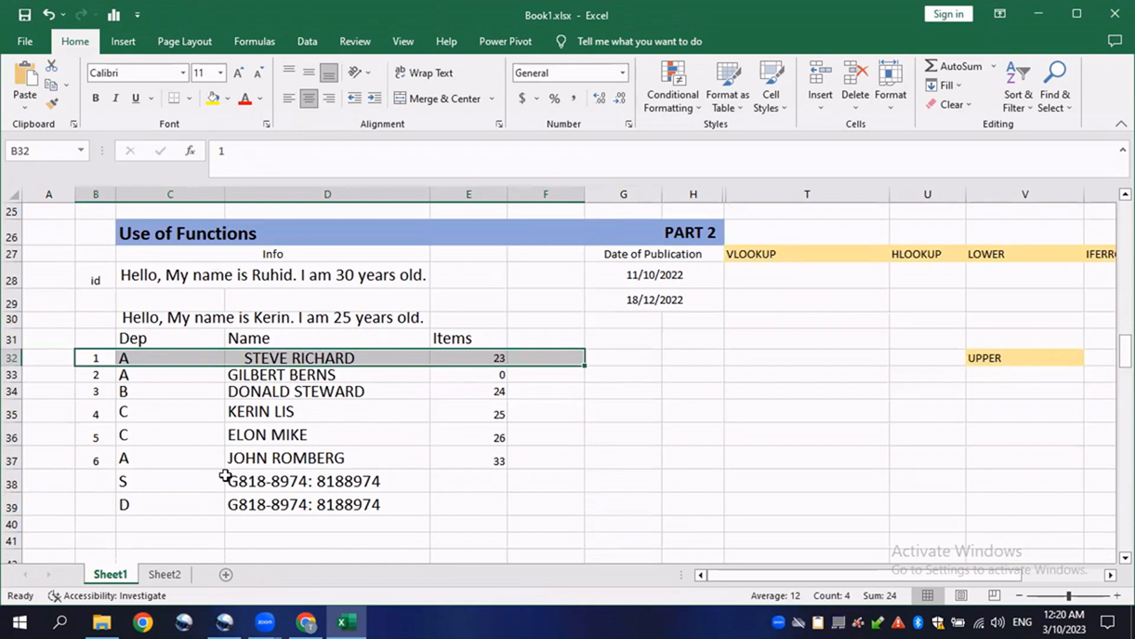
scroll(266, 475, "up", 1)
scroll(286, 467, "up", 1)
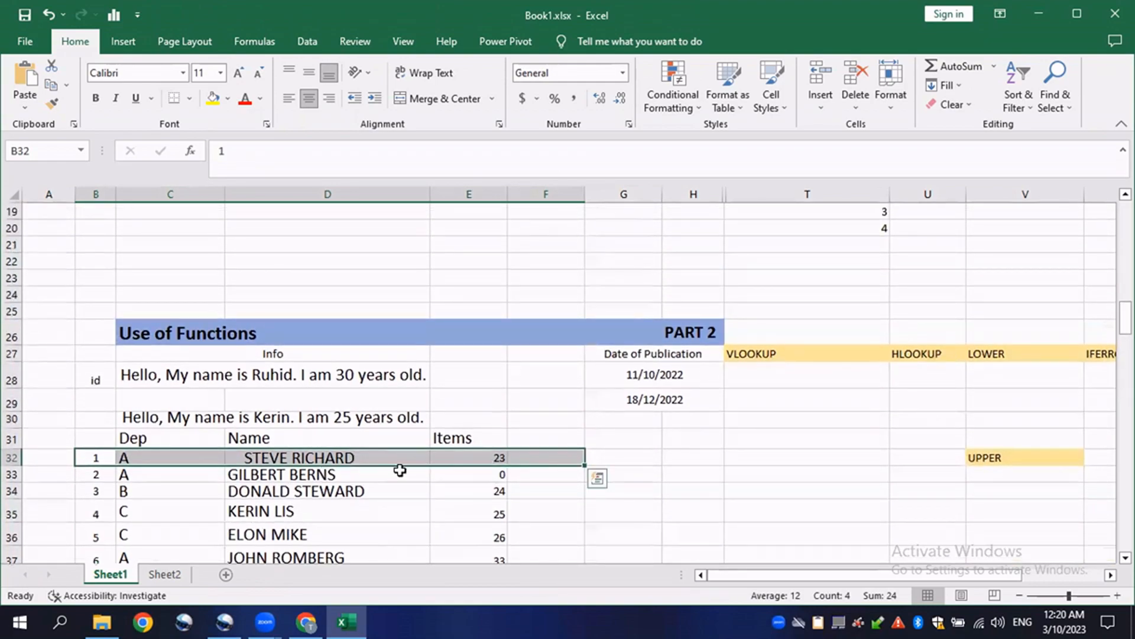
- Start a VLOOKUP formula in T28 using the Part 2 table's first id, B32, as the lookup value
scroll(398, 469, "down", 2)
left_click(96, 372)
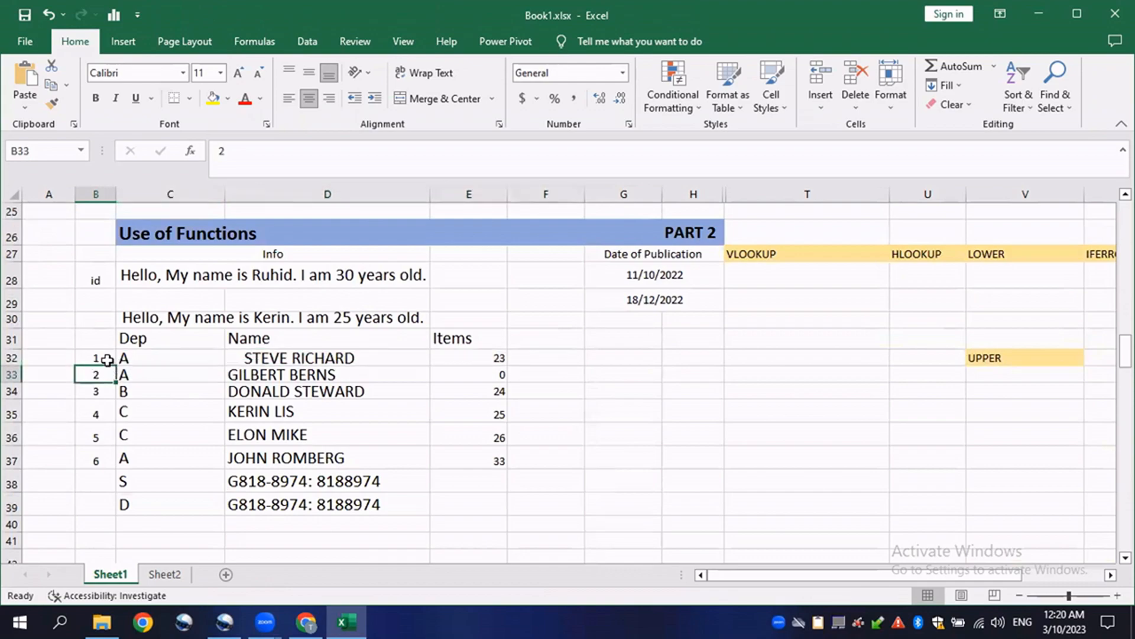
double_click(754, 278)
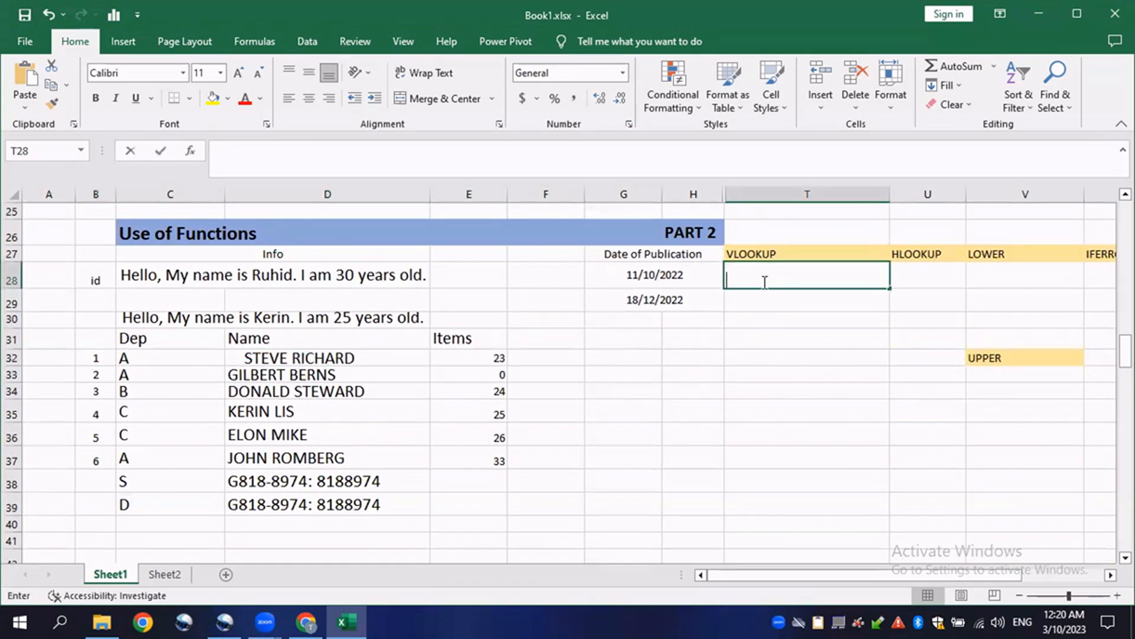
type("=VL")
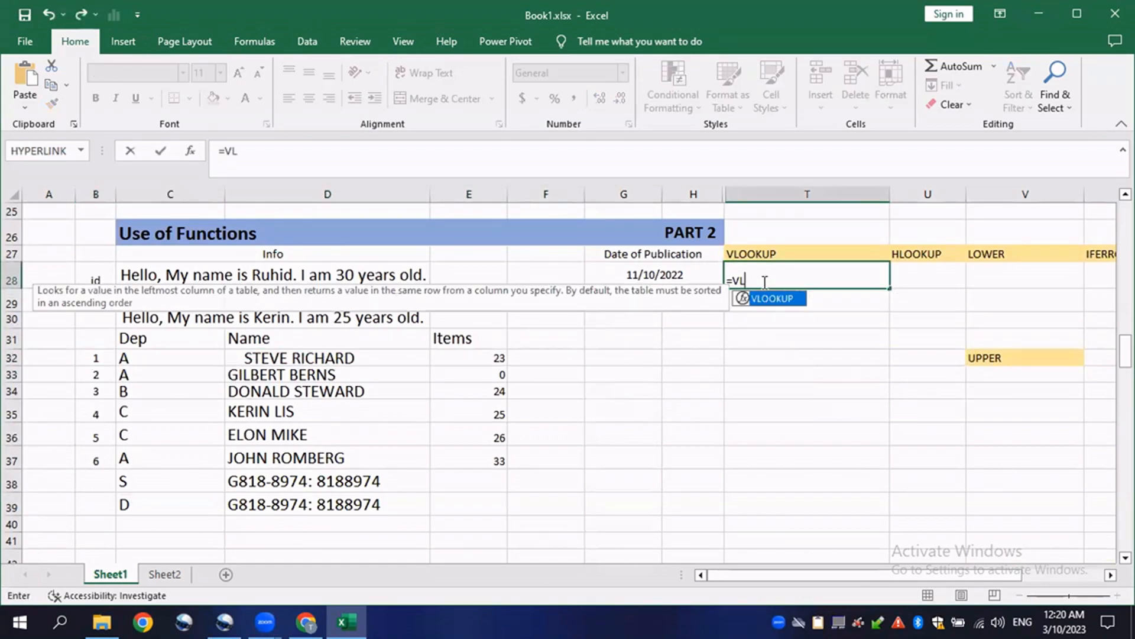
type("OOKUP(")
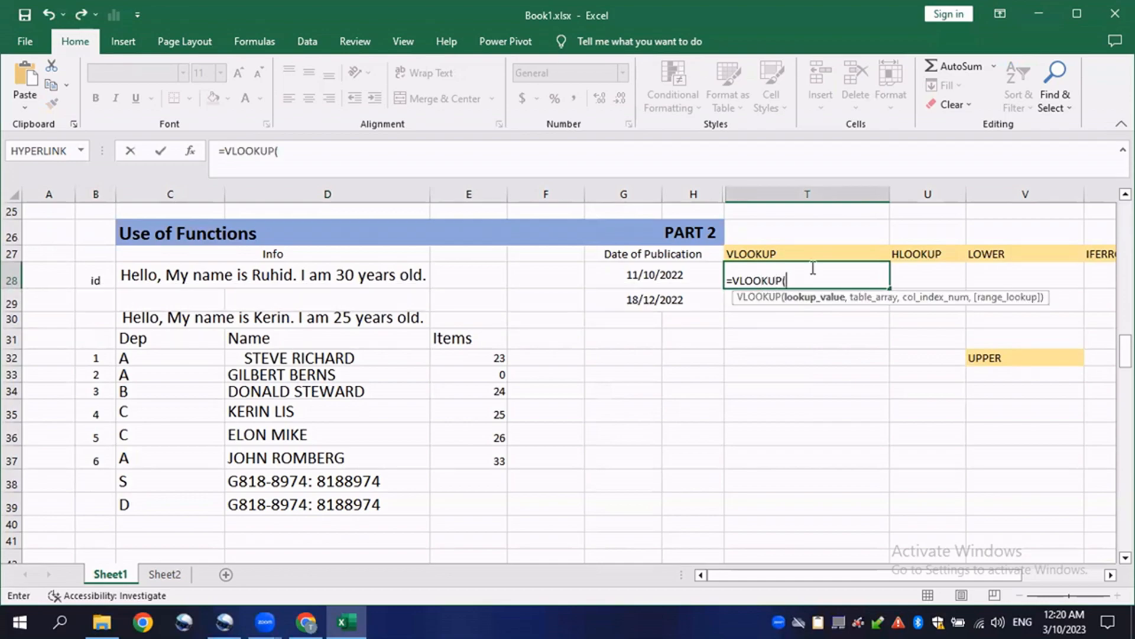
left_click(99, 358)
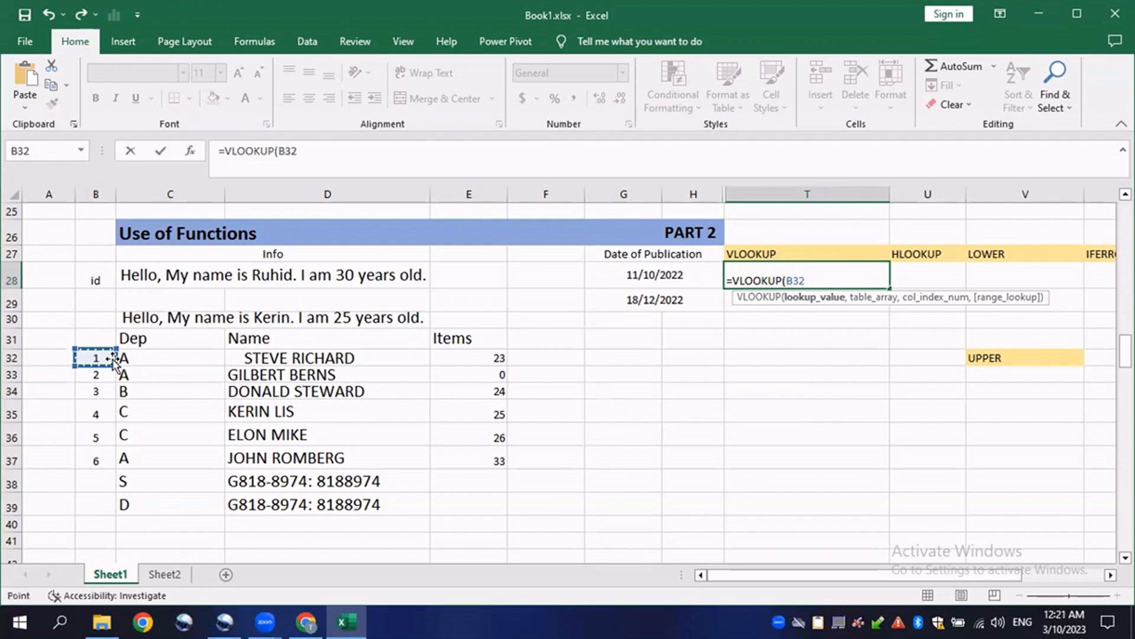
type(",")
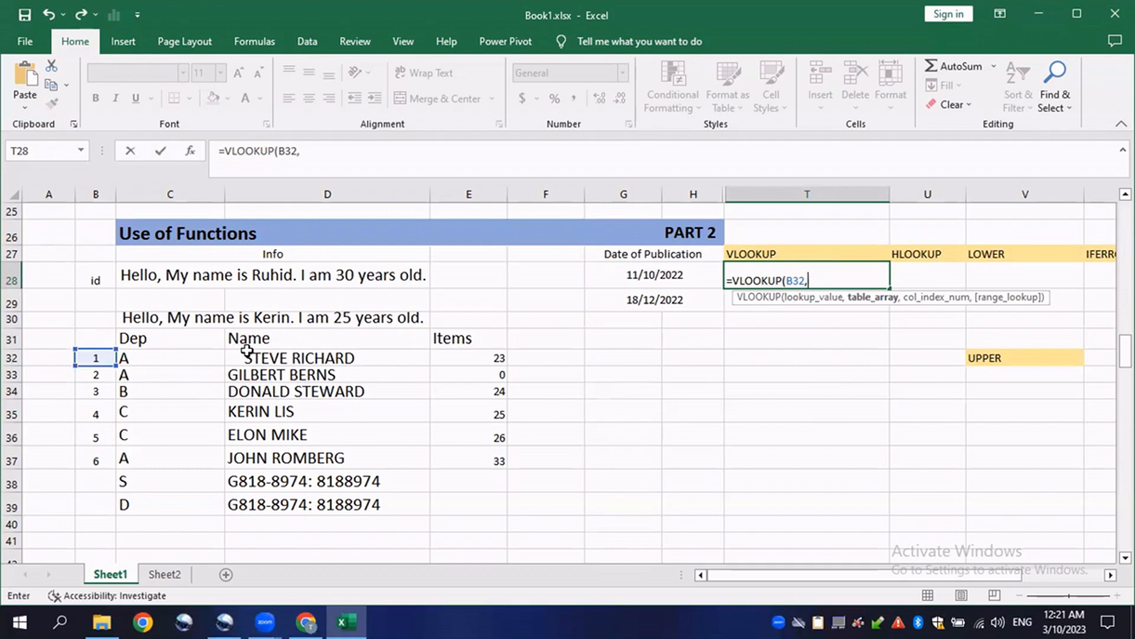
- Add the Part 1 table range B3:G11 as the VLOOKUP table array
scroll(337, 422, "up", 4)
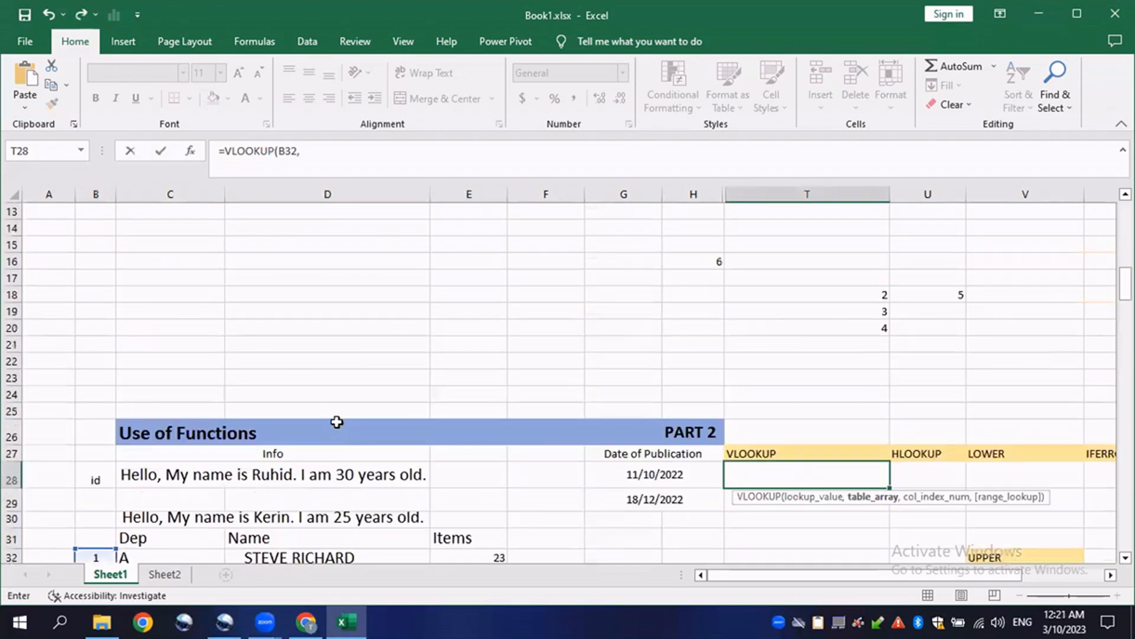
scroll(337, 422, "up", 4)
left_click_drag(90, 265, 654, 404)
scroll(854, 415, "down", 5)
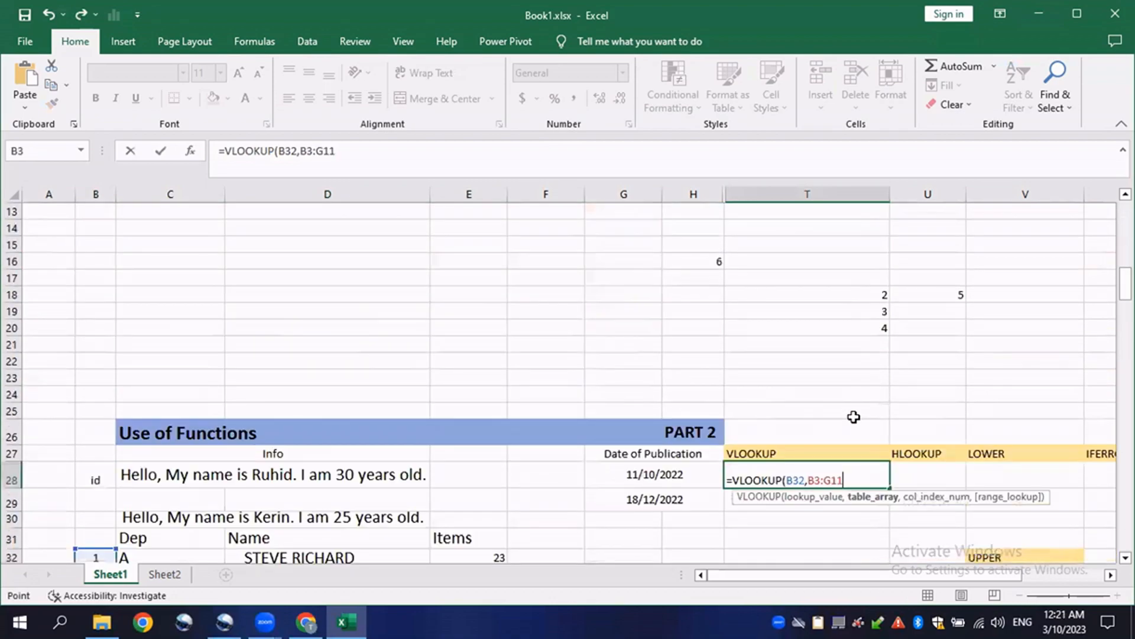
type(",")
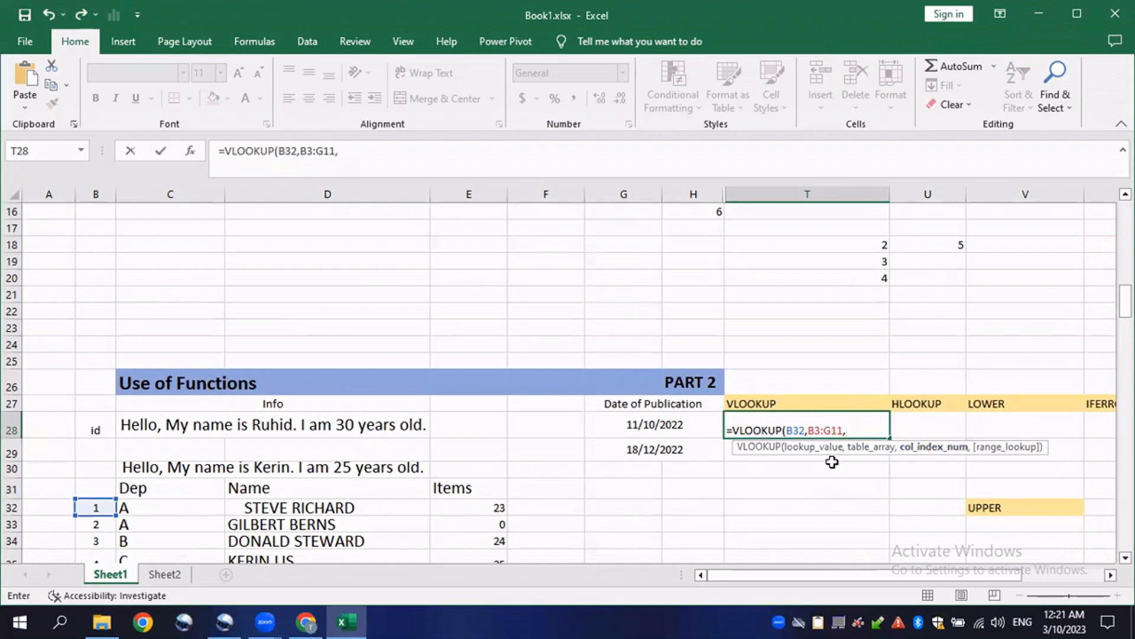
scroll(650, 459, "up", 5)
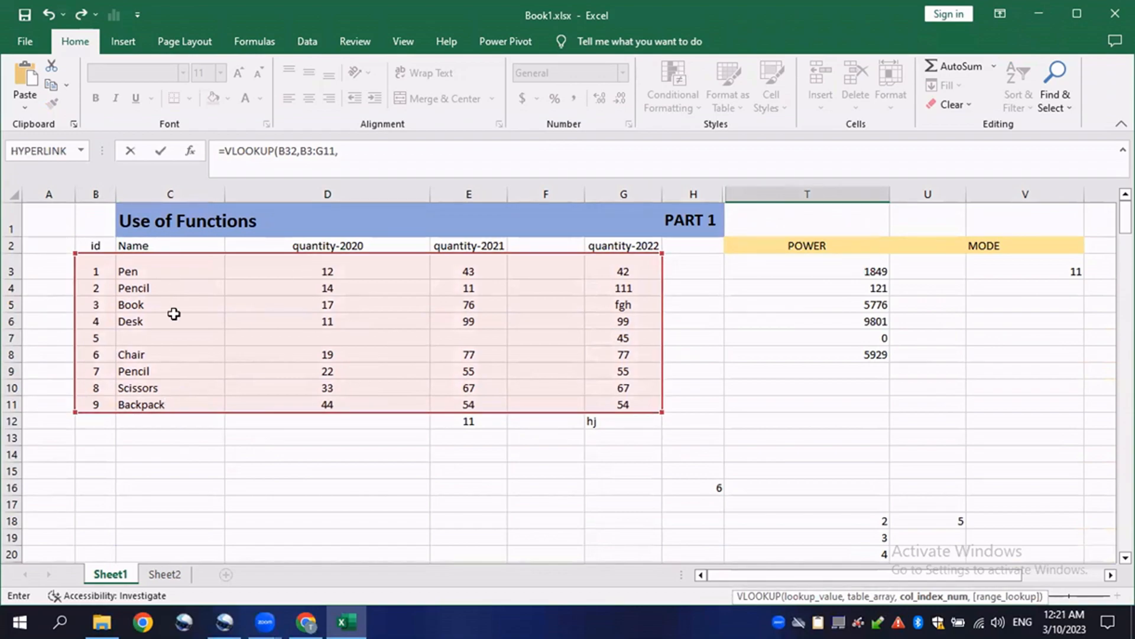
scroll(813, 421, "down", 5)
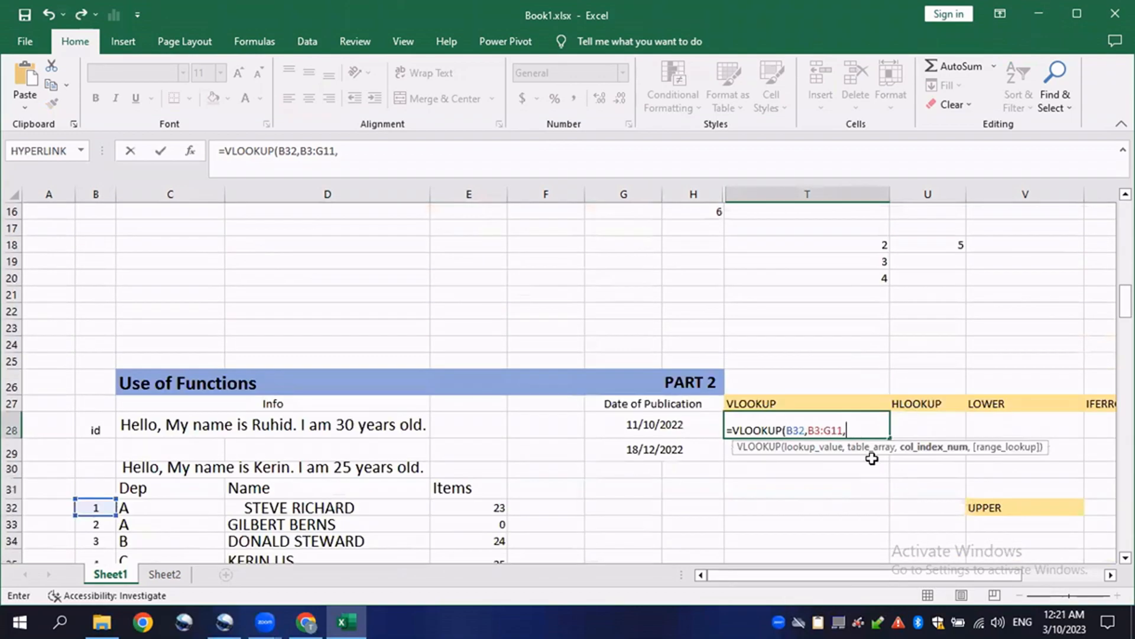
- Finish the formula with column index 2 and FALSE for an exact match, giving =VLOOKUP(B32,B3:G11,2,FALSE)
type("2,")
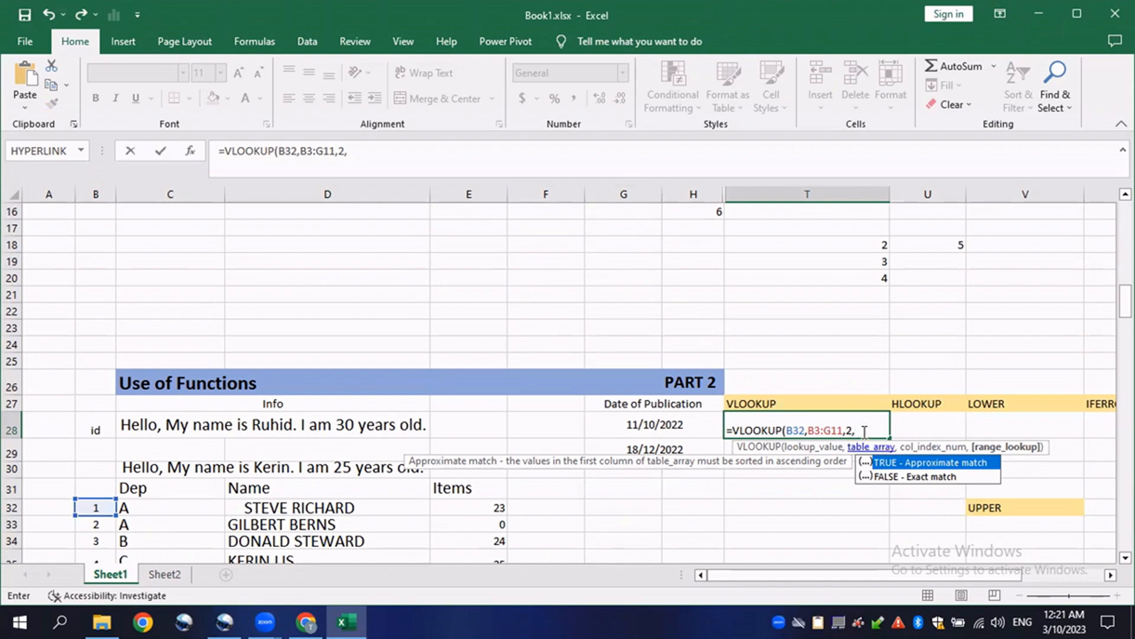
type("FALSE")
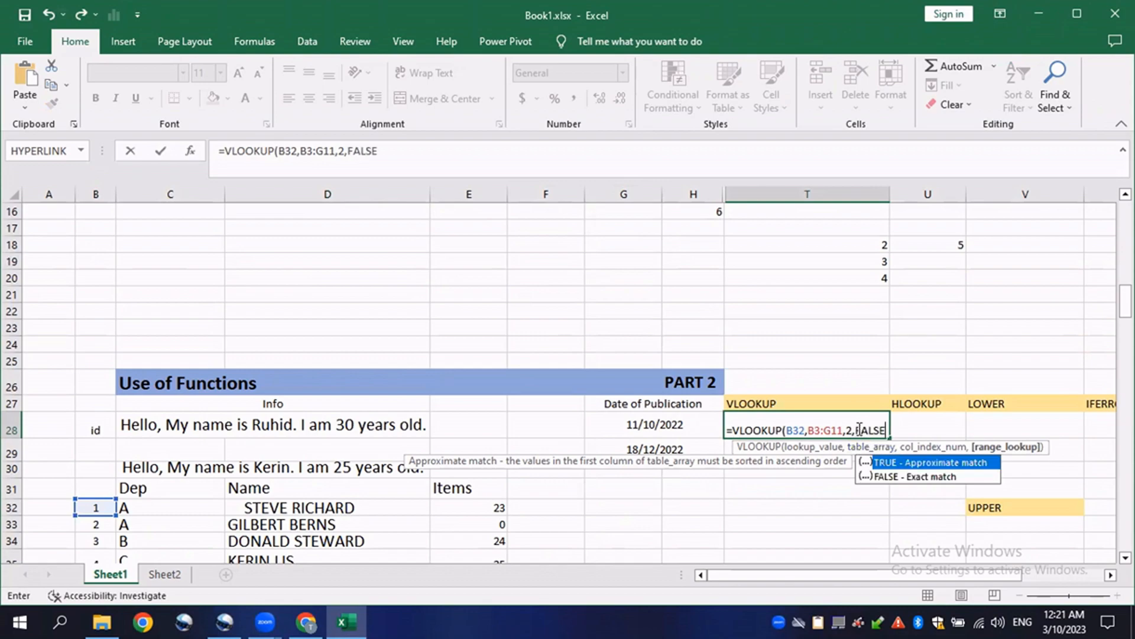
type(")")
key("Return")
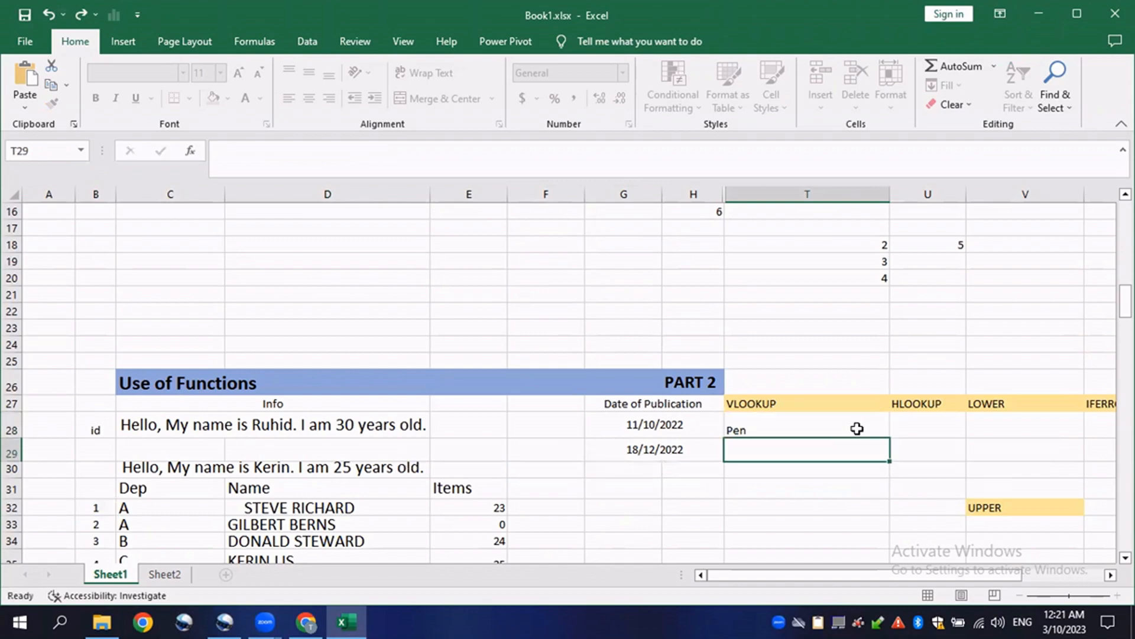
- Review the VLOOKUP formula in T28 and compare the first rows of the Part 2 and Part 1 tables
left_click(823, 432)
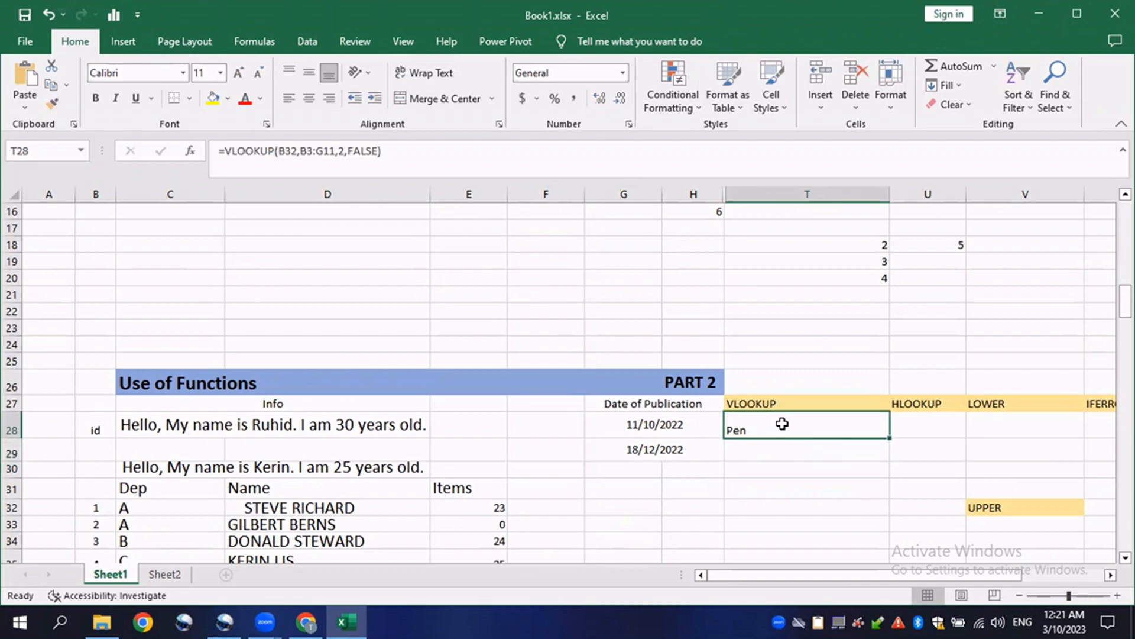
scroll(245, 471, "down", 2)
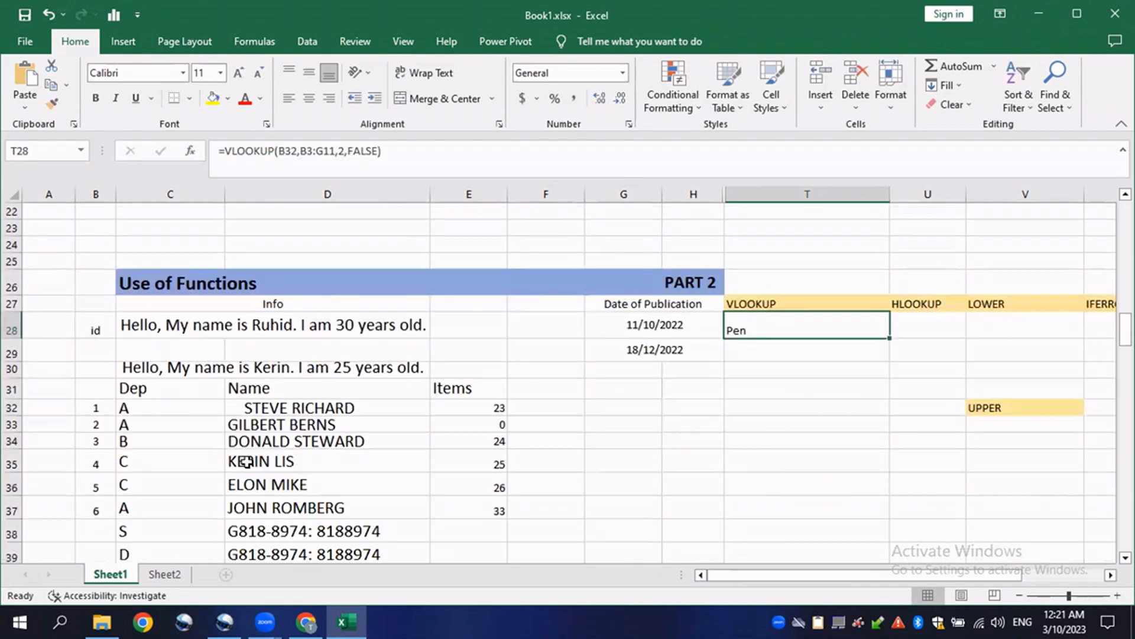
scroll(178, 467, "up", 1)
left_click(95, 457)
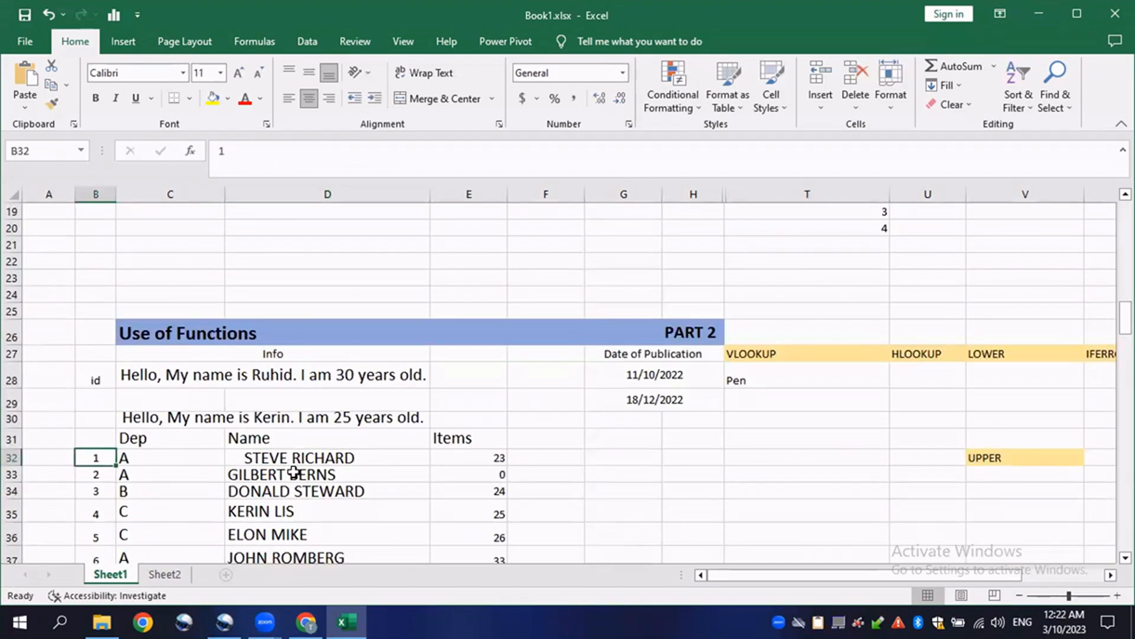
left_click_drag(550, 458, 83, 459)
scroll(242, 477, "up", 5)
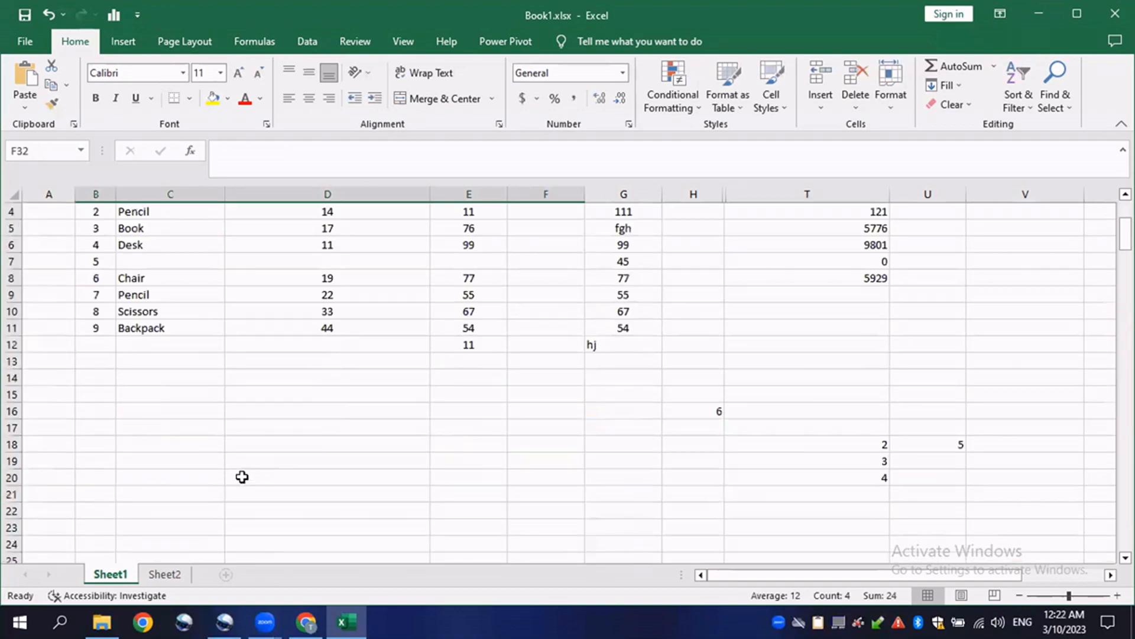
scroll(242, 477, "up", 1)
left_click_drag(99, 271, 650, 269)
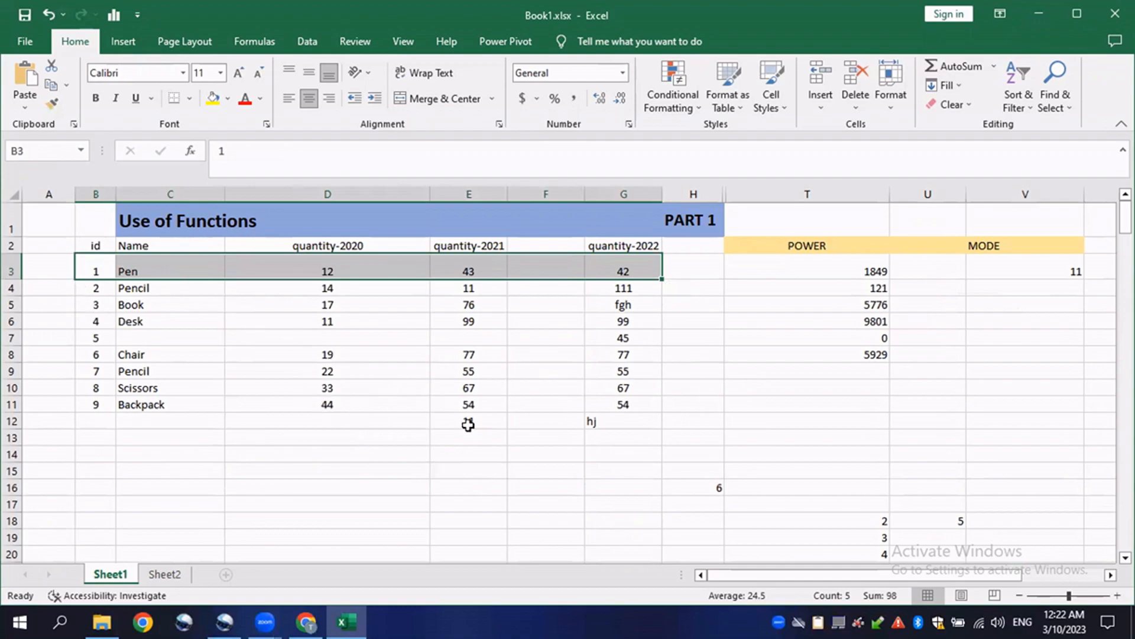
scroll(468, 425, "down", 4)
left_click(908, 475)
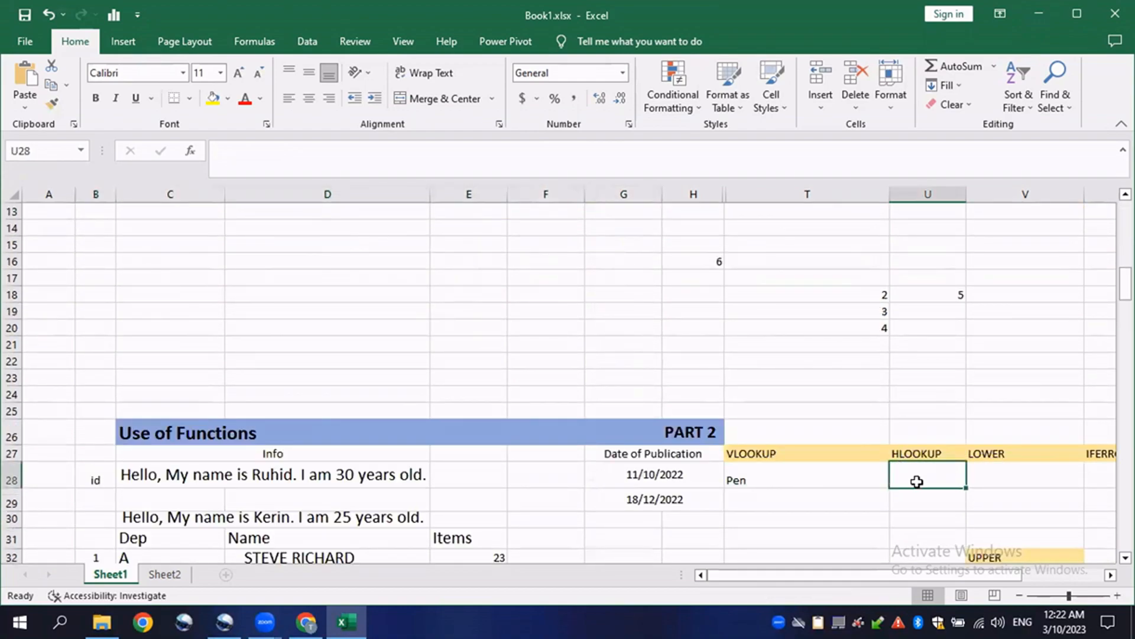
scroll(913, 488, "down", 2)
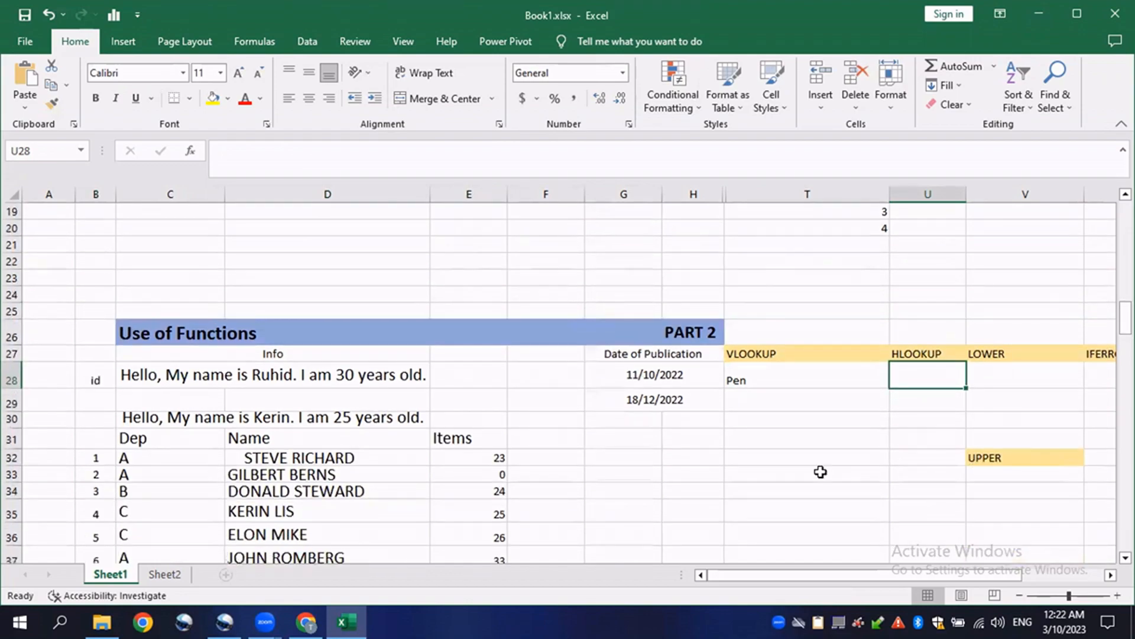
- Hide column T and widen column U under the HLOOKUP heading
right_click(799, 193)
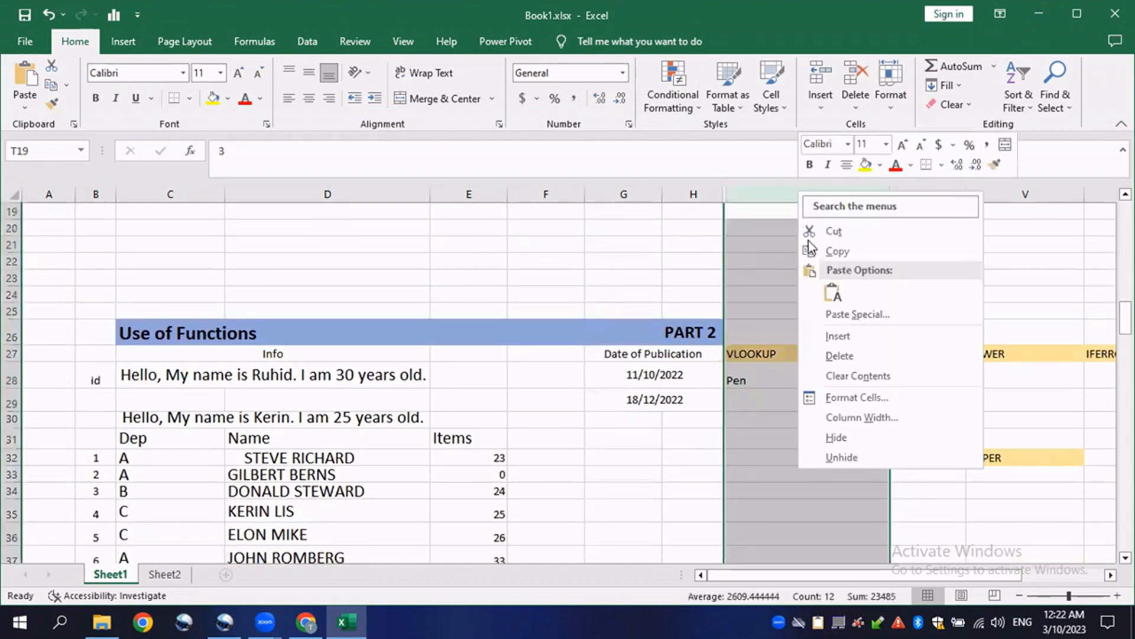
left_click(834, 437)
left_click_drag(801, 194, 905, 194)
scroll(280, 410, "up", 4)
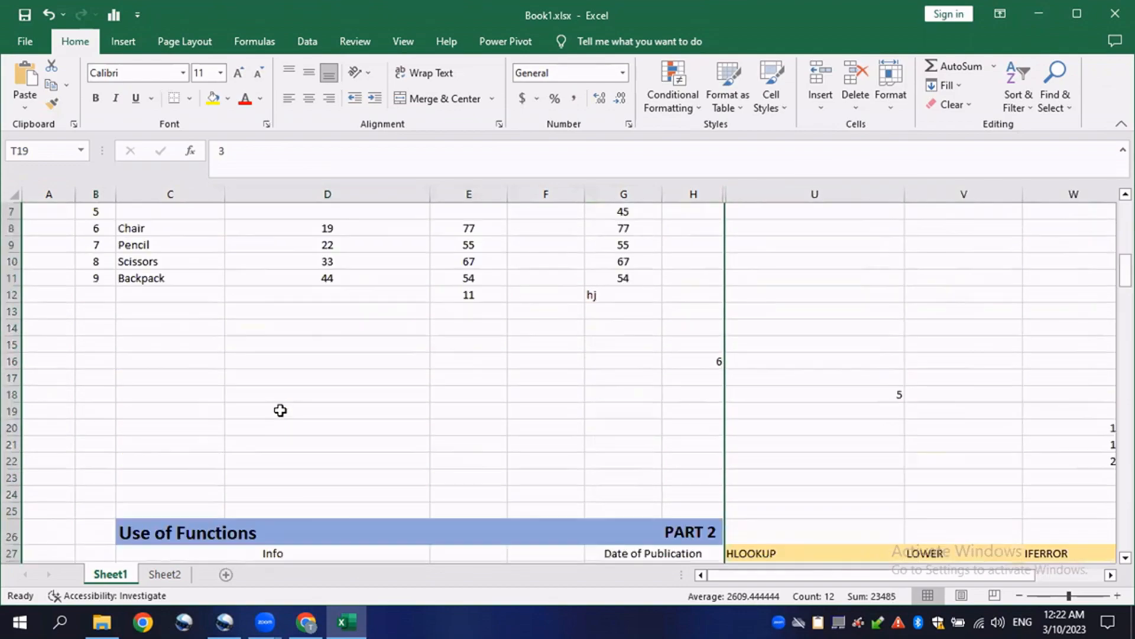
- Select and examine the Part 1 table range B2:G12 against the empty HLOOKUP cell U28
scroll(280, 410, "up", 2)
left_click_drag(90, 245, 529, 423)
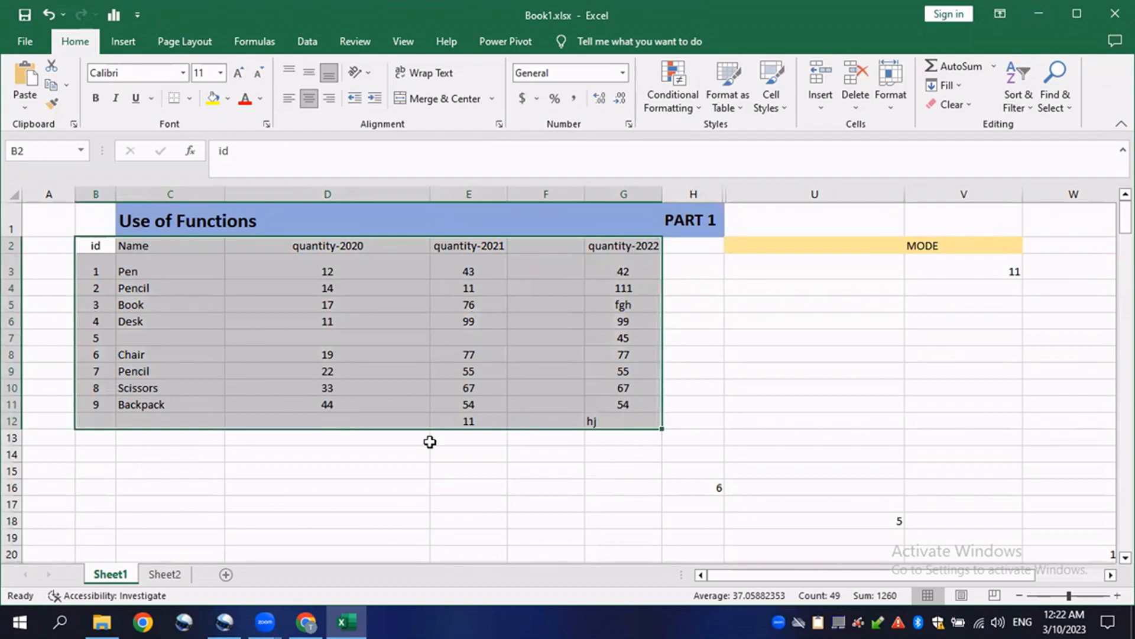
scroll(431, 440, "down", 6)
left_click(753, 368)
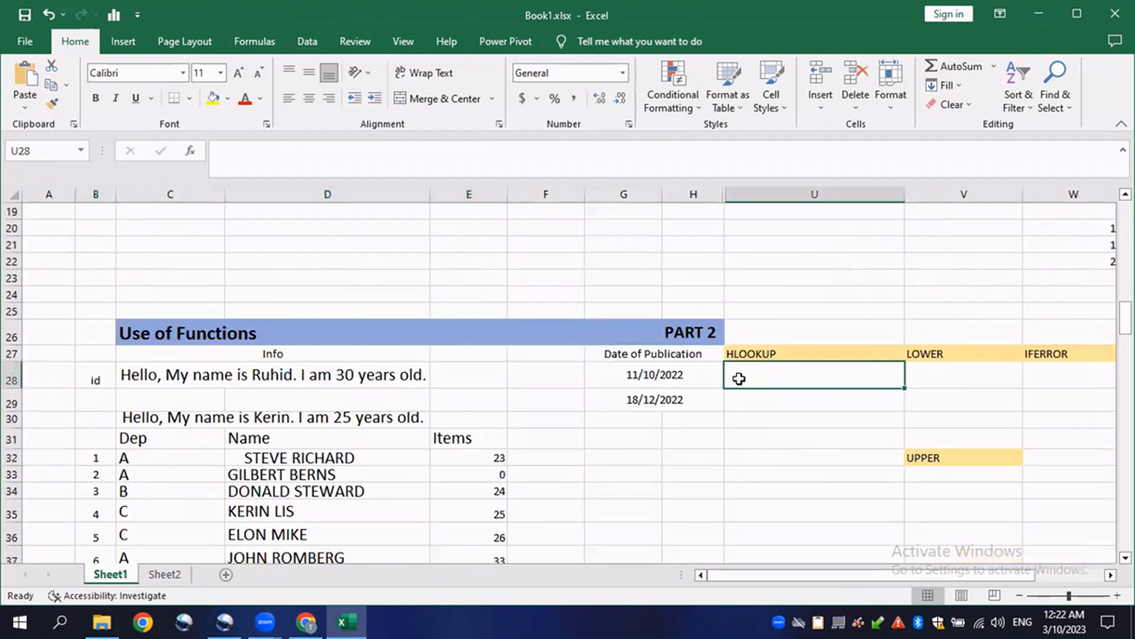
scroll(162, 456, "down", 1)
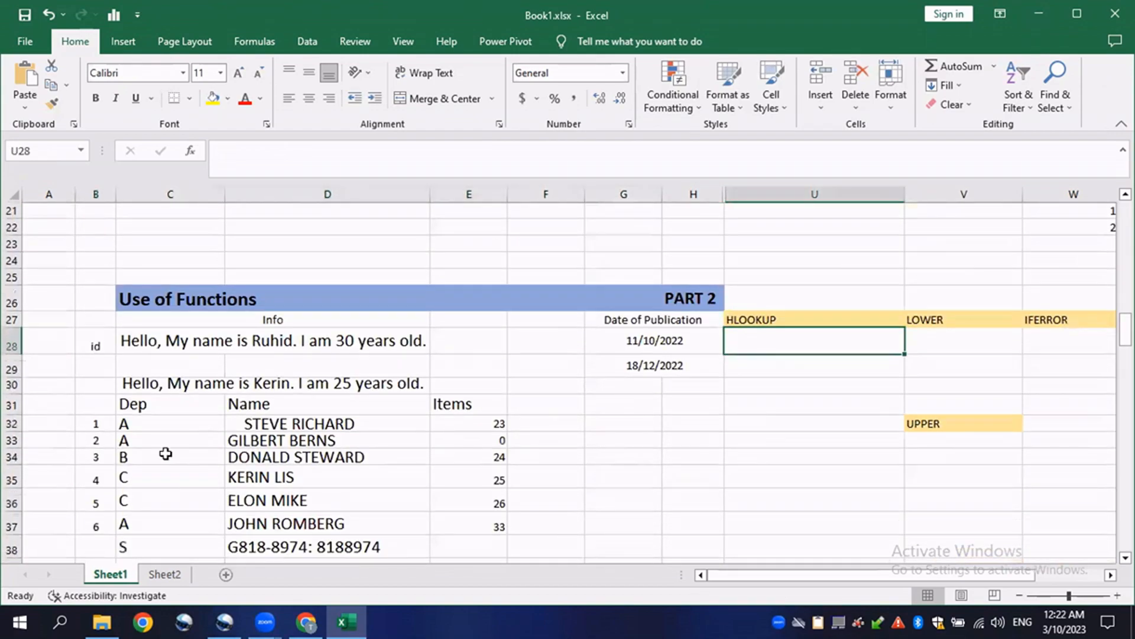
scroll(296, 461, "up", 7)
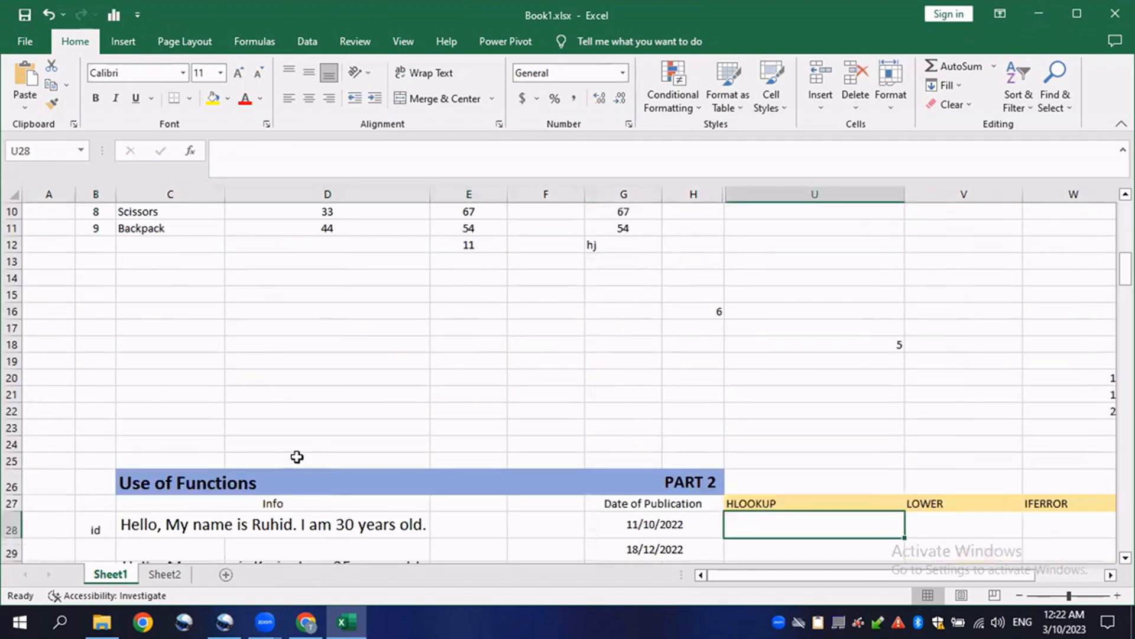
scroll(357, 434, "down", 2)
scroll(279, 453, "up", 2)
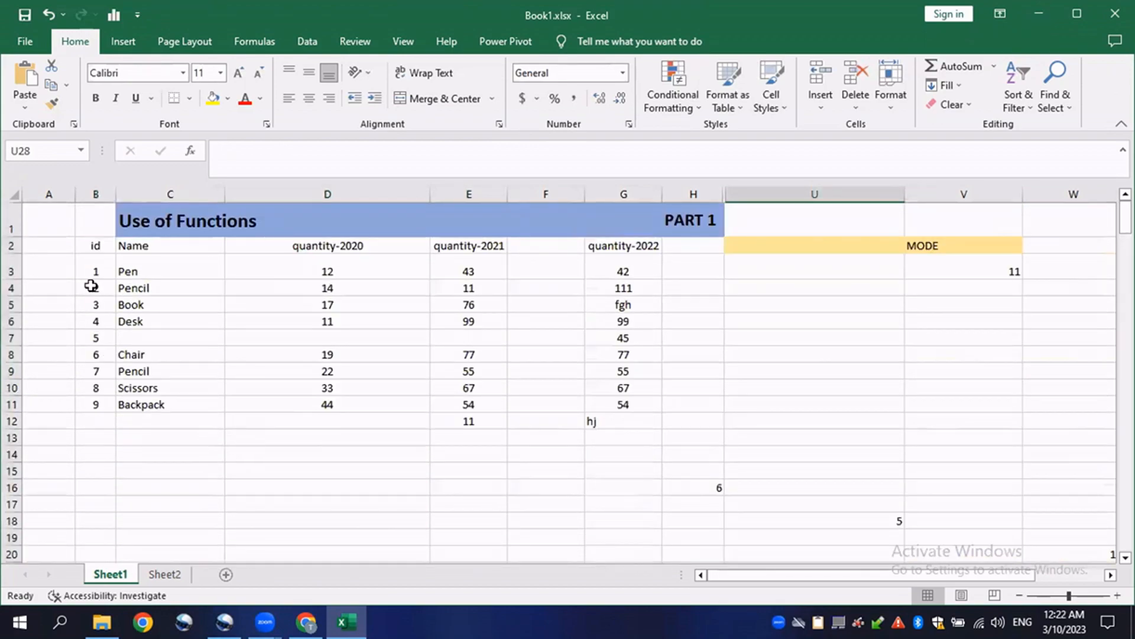
left_click_drag(91, 248, 631, 416)
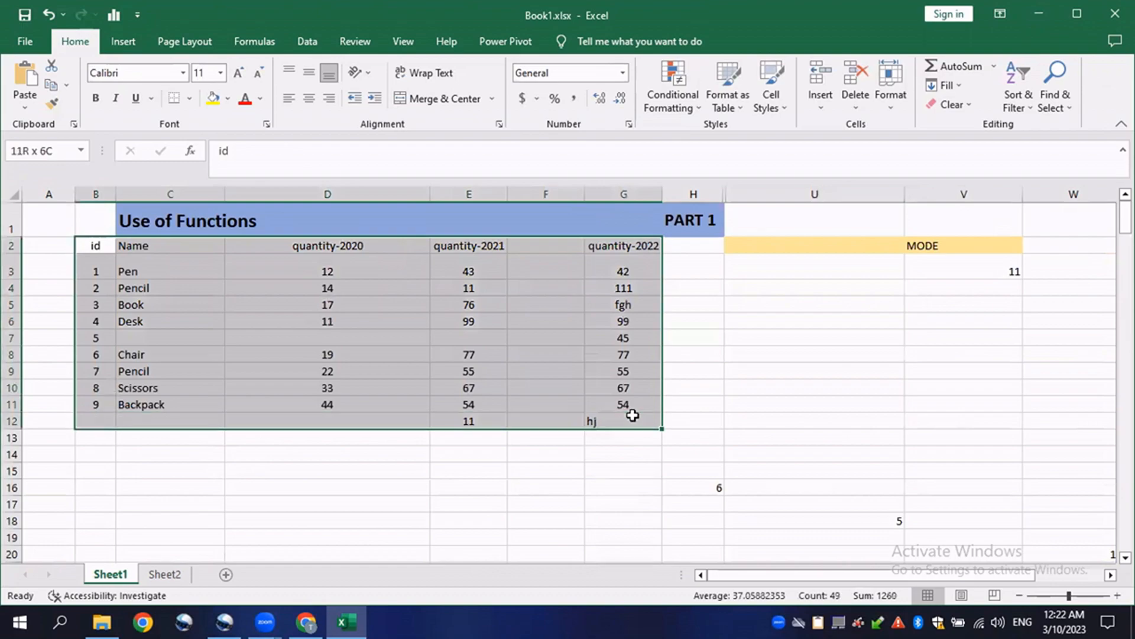
scroll(801, 405, "down", 2)
left_click_drag(710, 350, 899, 456)
key("Delete")
left_click(284, 460)
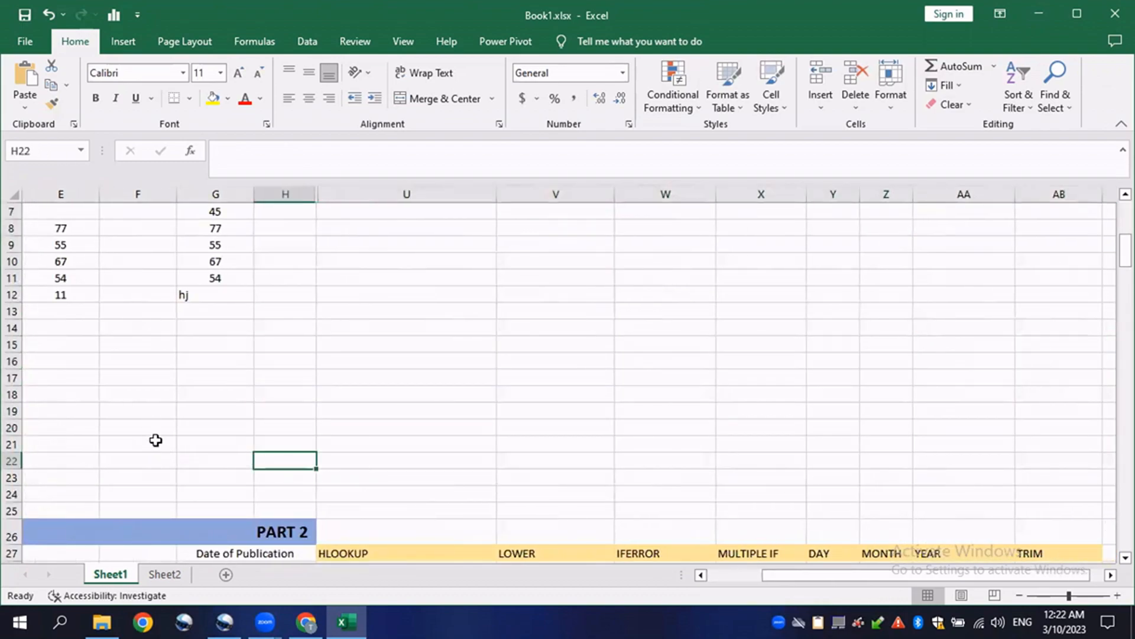
left_click_drag(138, 427, 6, 329)
scroll(96, 367, "up", 2)
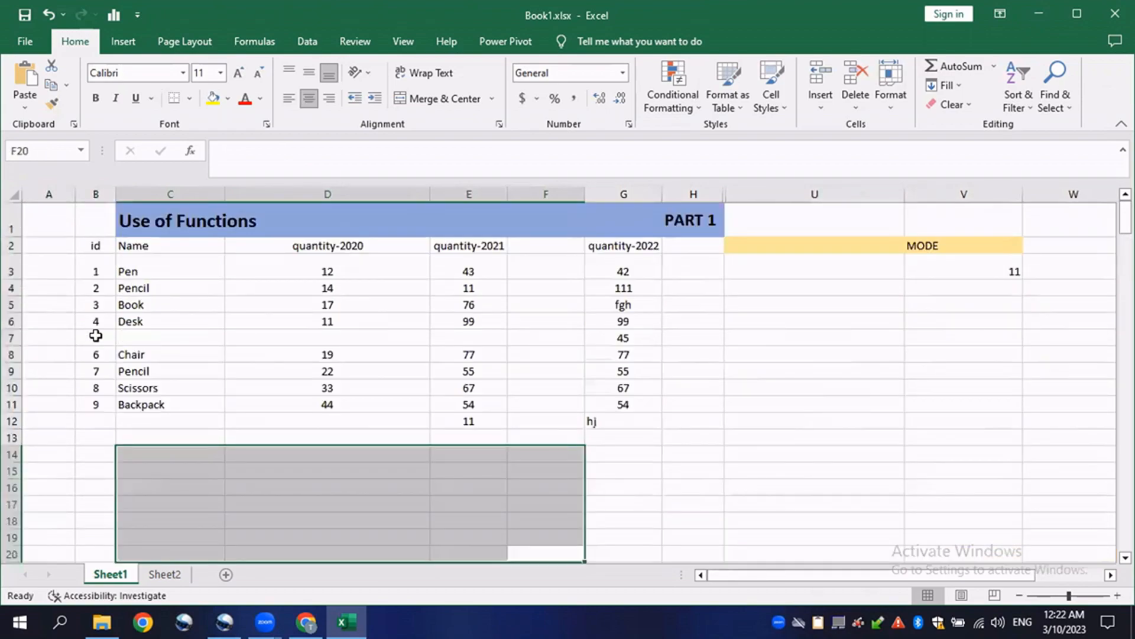
- Copy the Part 1 table's header and first five rows, B2:G7
left_click(86, 247)
left_click_drag(148, 253, 649, 342)
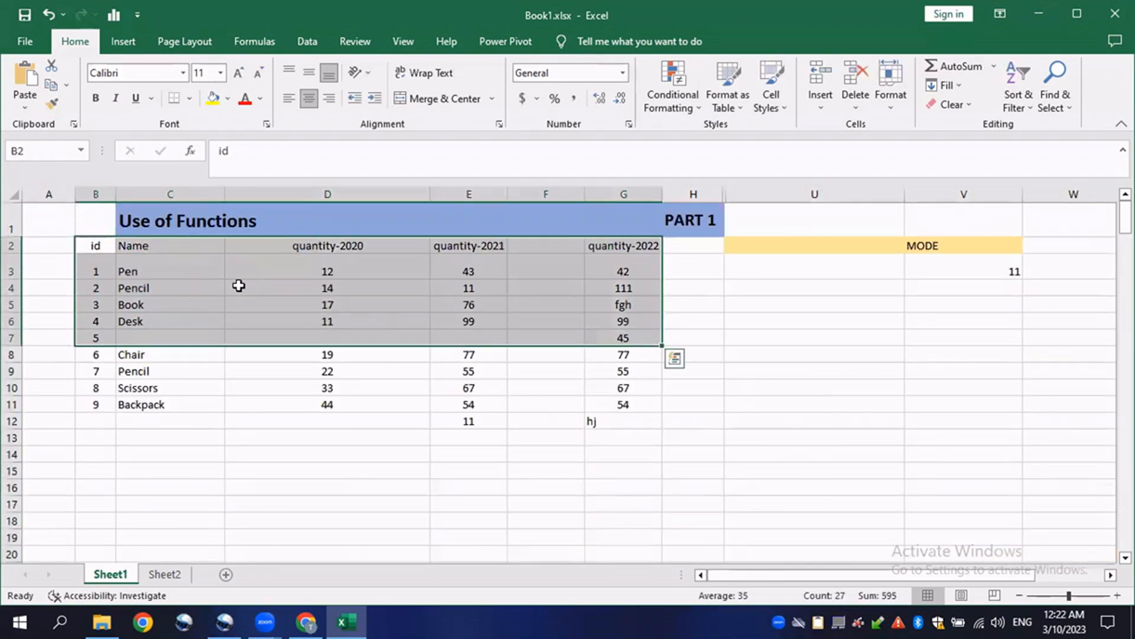
right_click(197, 273)
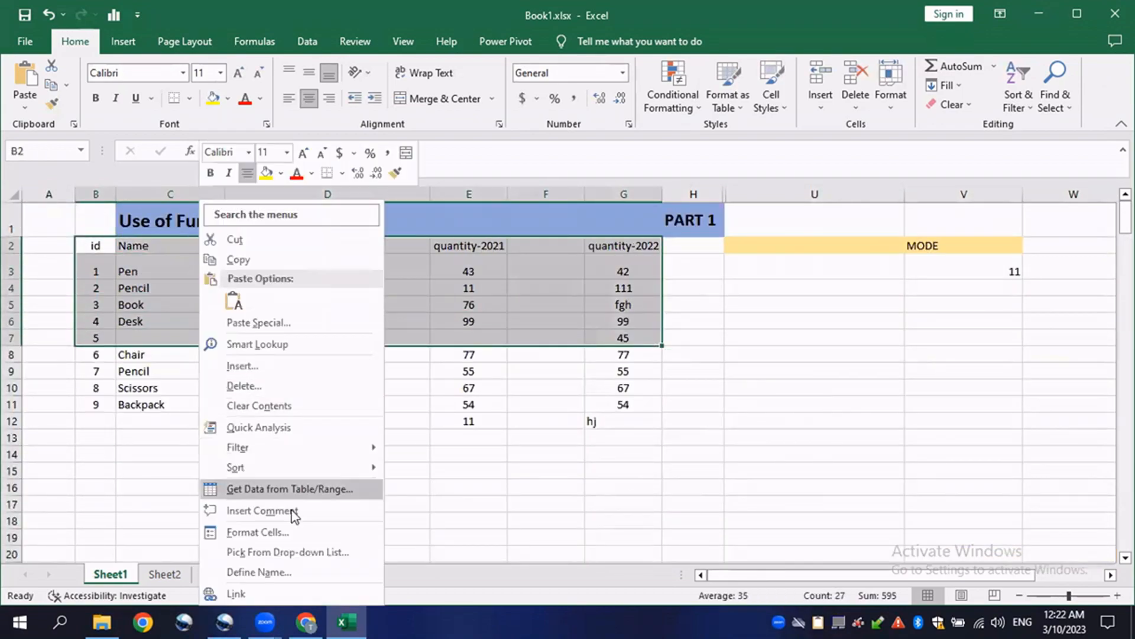
left_click(251, 260)
- Paste the copied B2:G7 rows transposed starting at cell B15
scroll(140, 375, "down", 2)
left_click(107, 343)
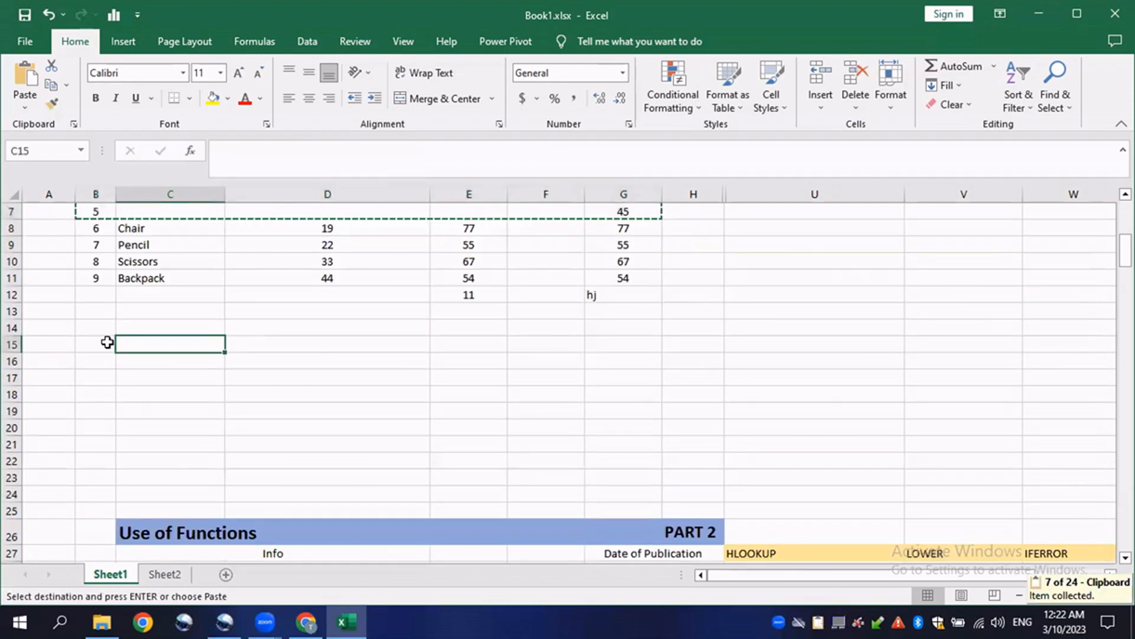
right_click(107, 343)
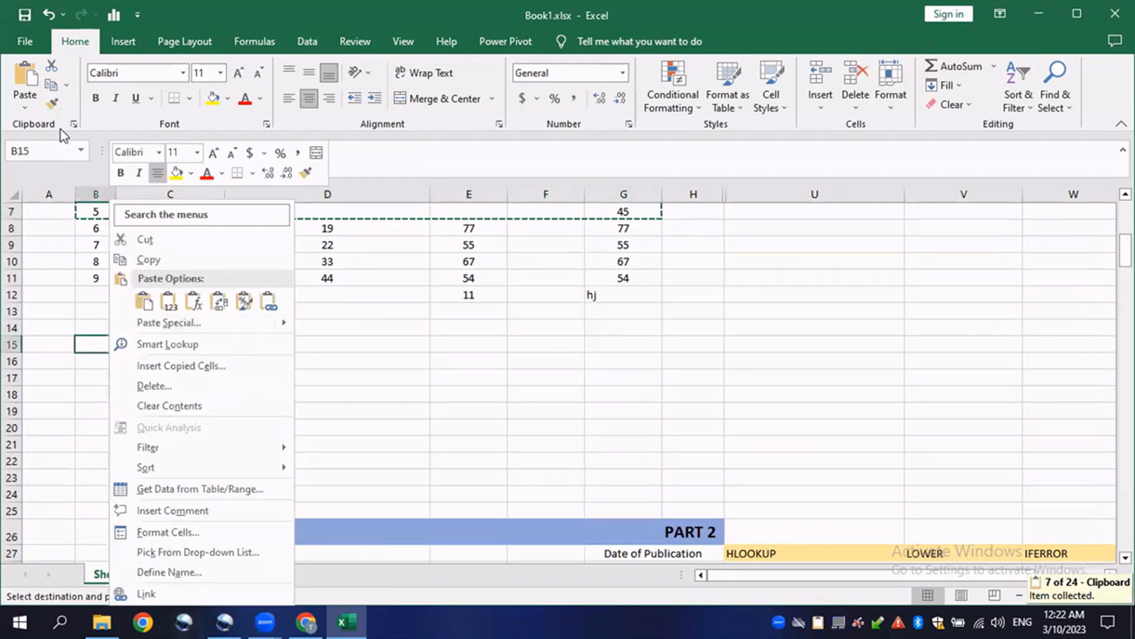
left_click(23, 106)
left_click(23, 105)
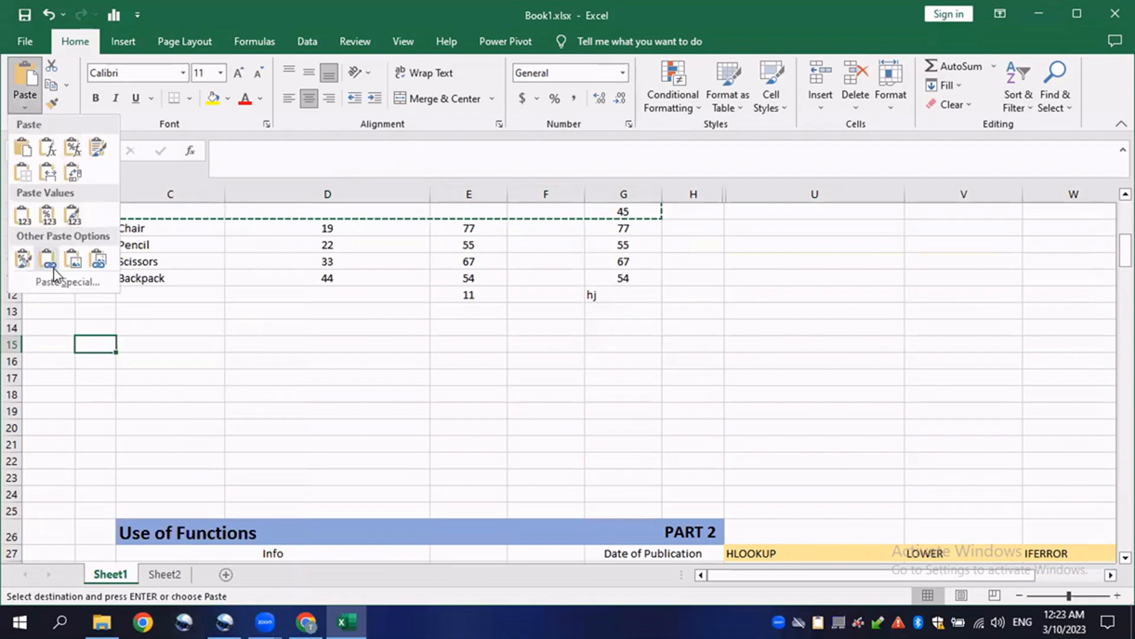
left_click(61, 282)
left_click(513, 407)
scroll(258, 405, "down", 6)
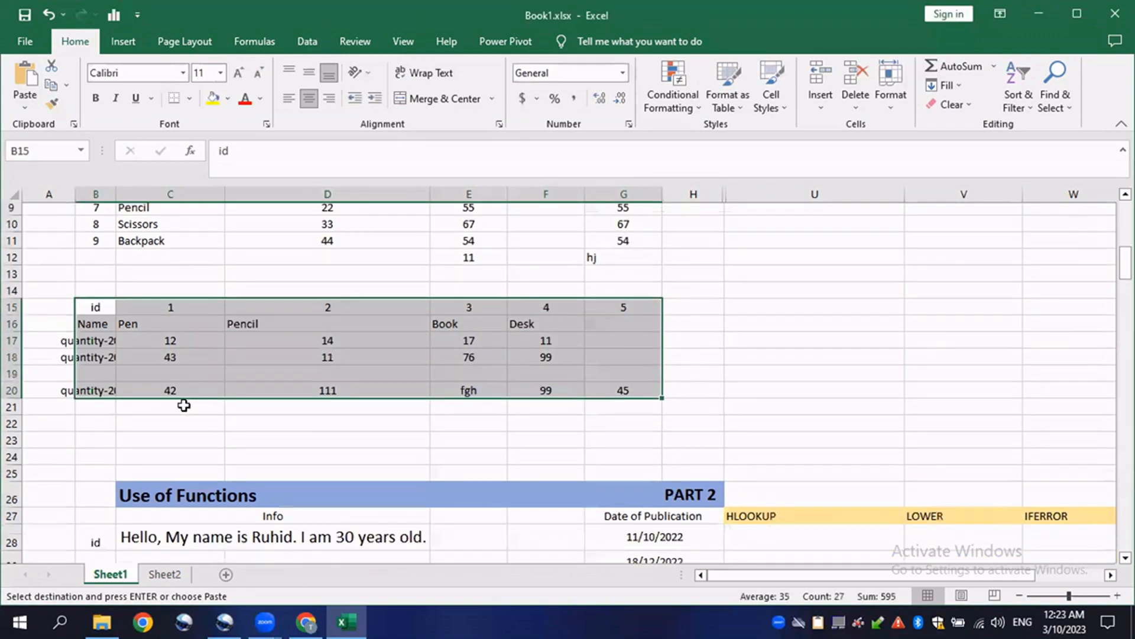
- Copy the first four Part 2 data rows, B32:E35
left_click_drag(91, 363, 469, 410)
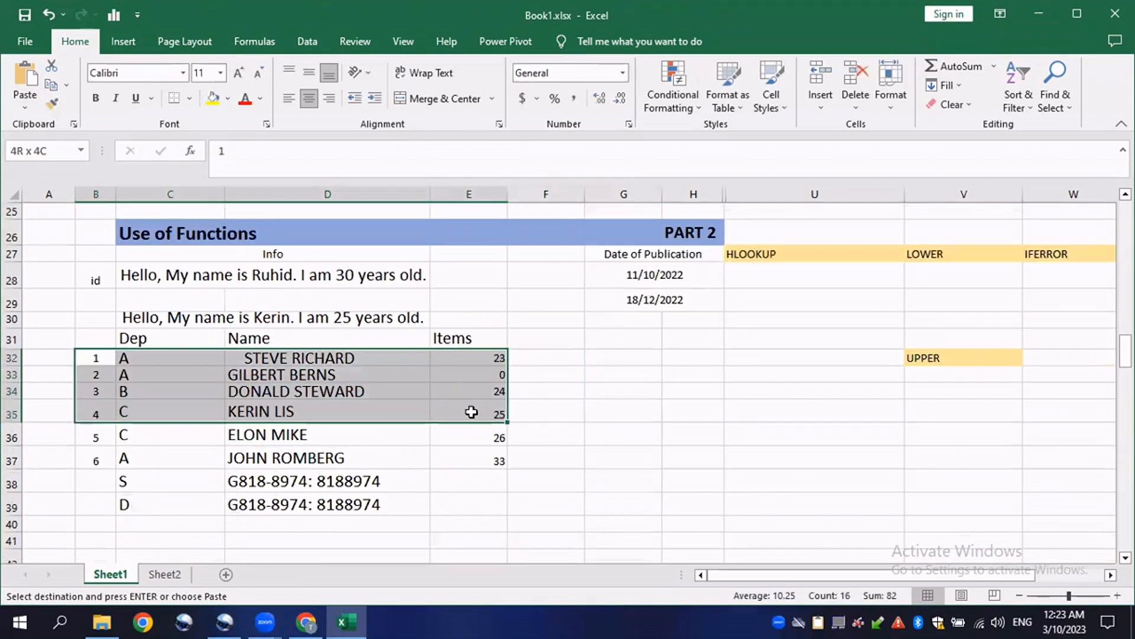
right_click(408, 368)
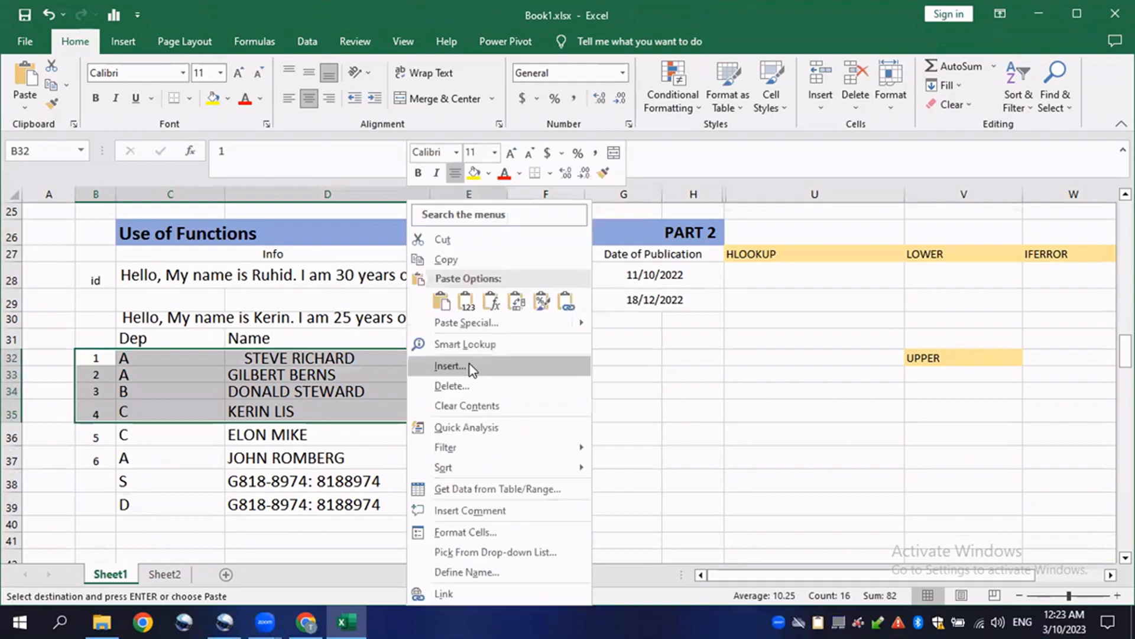
left_click(448, 260)
scroll(144, 444, "down", 4)
left_click(101, 338)
right_click(102, 339)
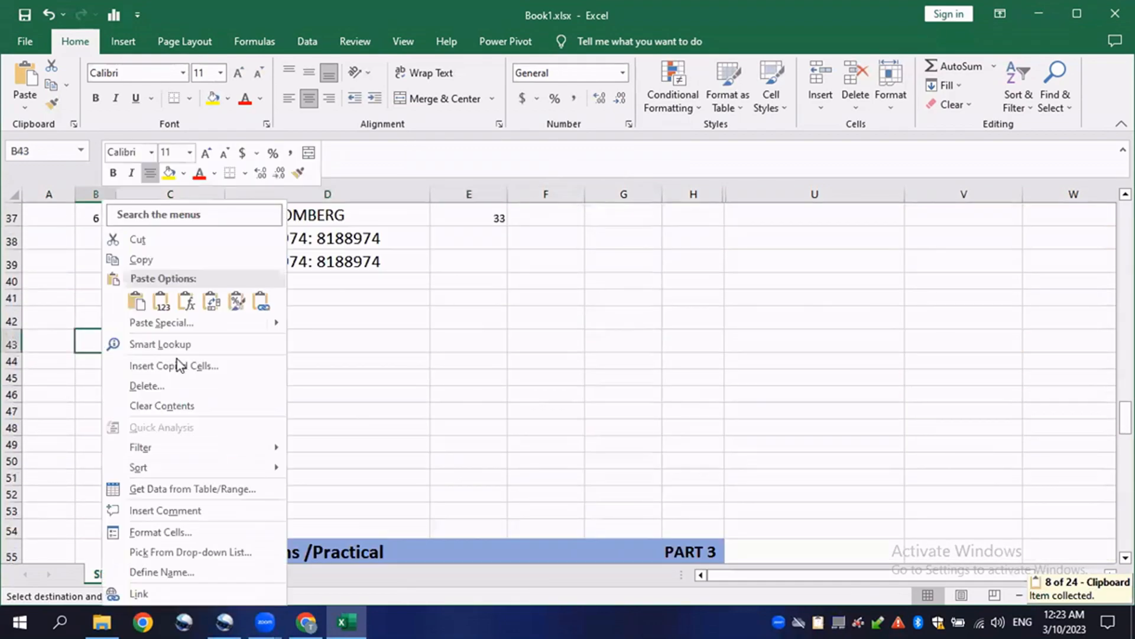
left_click(162, 306)
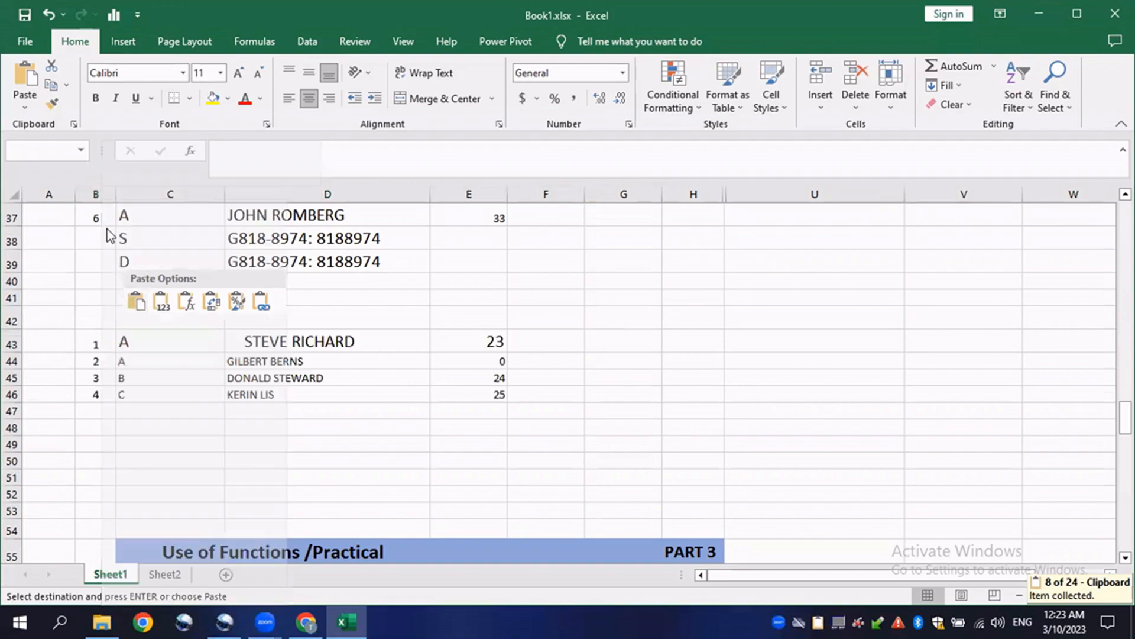
- Paste the copied Part 2 rows transposed starting at cell B43
left_click(26, 107)
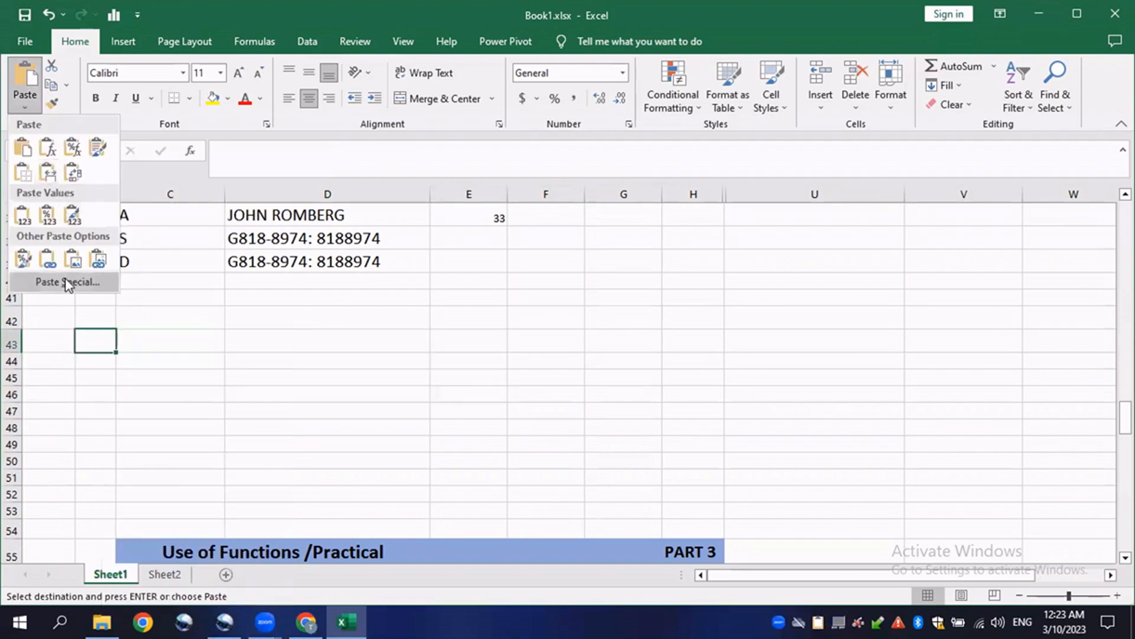
left_click(67, 282)
left_click(511, 405)
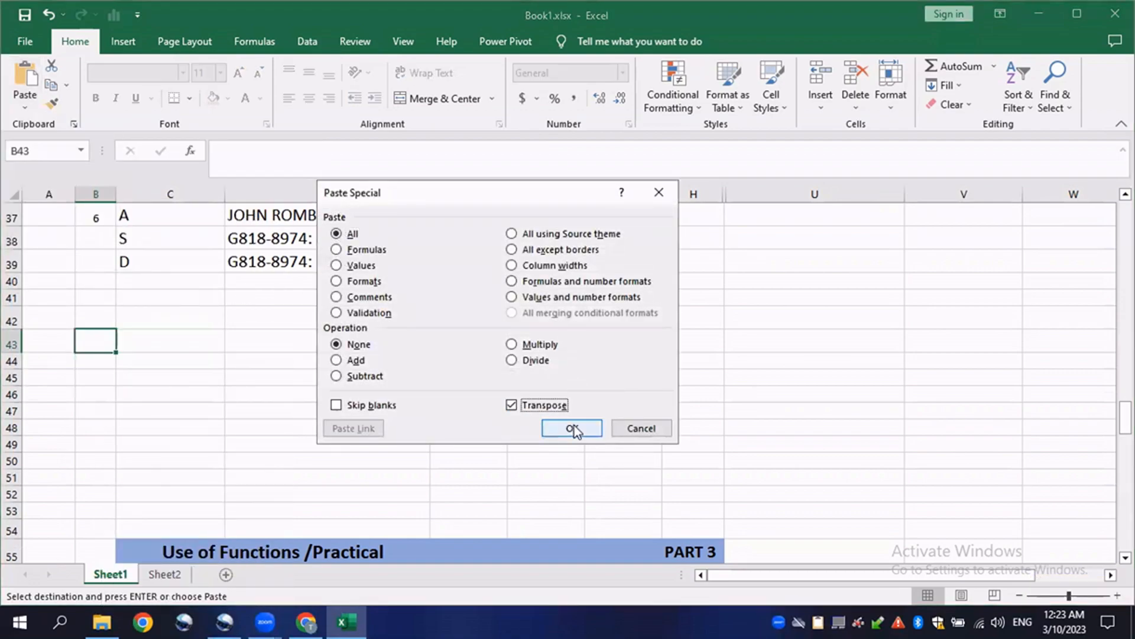
left_click(571, 428)
scroll(585, 444, "up", 2)
left_click(731, 381)
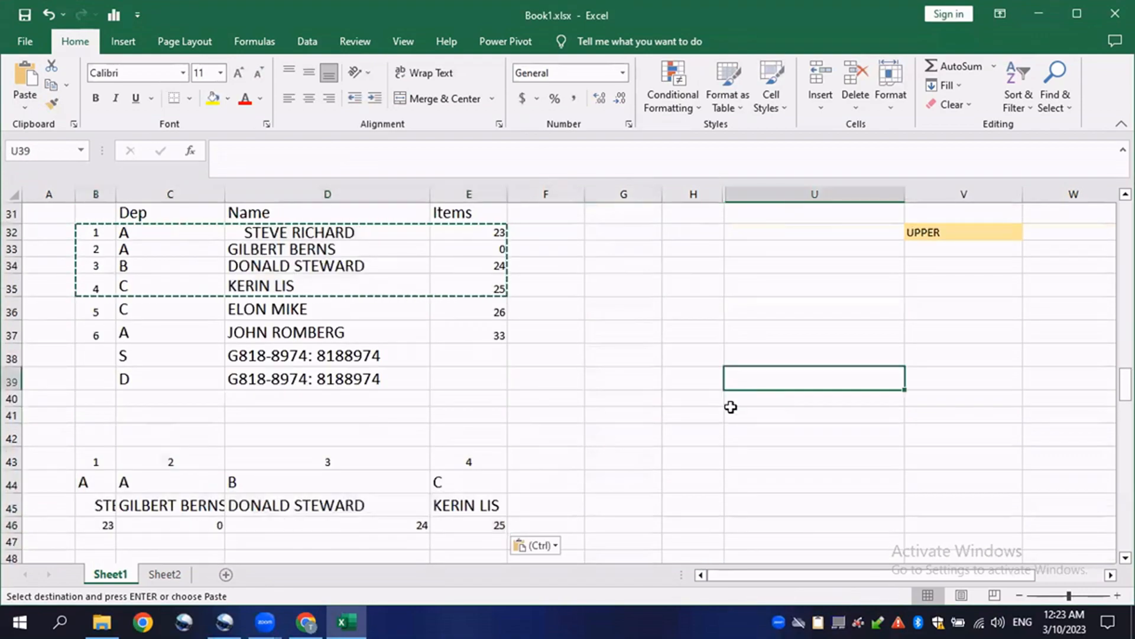
type("`")
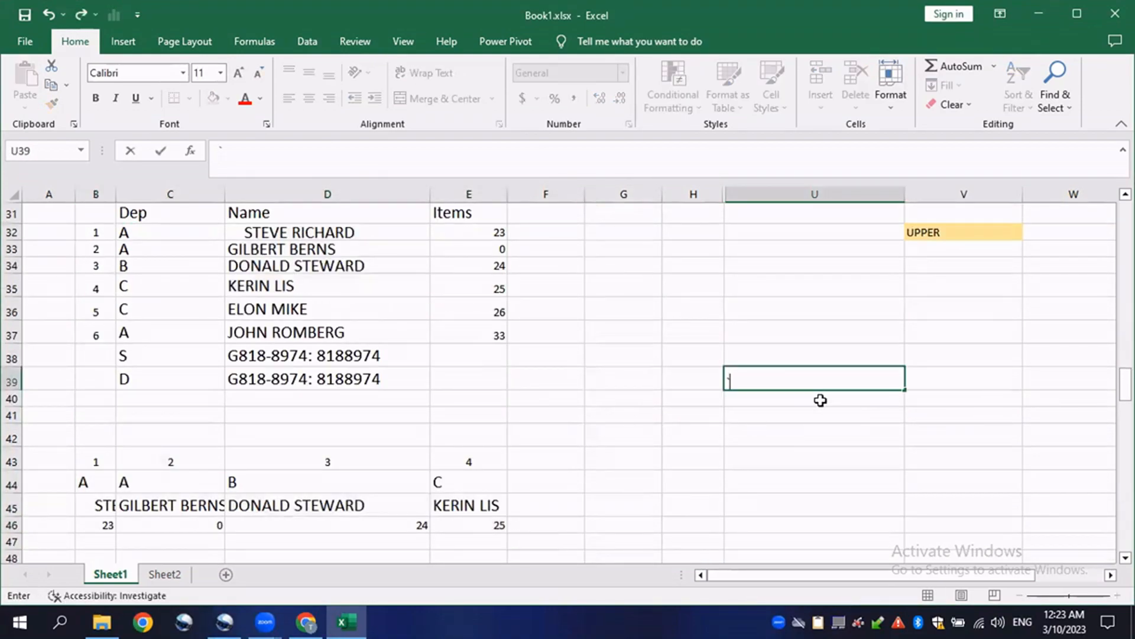
key("Escape")
- Start an HLOOKUP formula in U28 with B43 as the lookup value
scroll(874, 463, "up", 3)
left_click(782, 325)
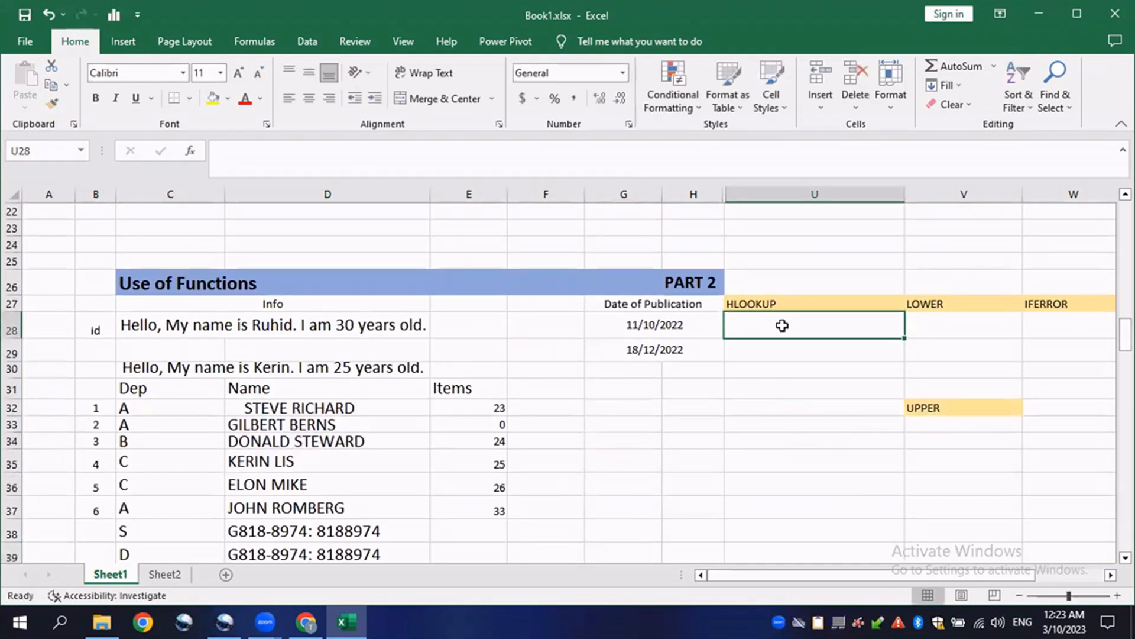
type("=")
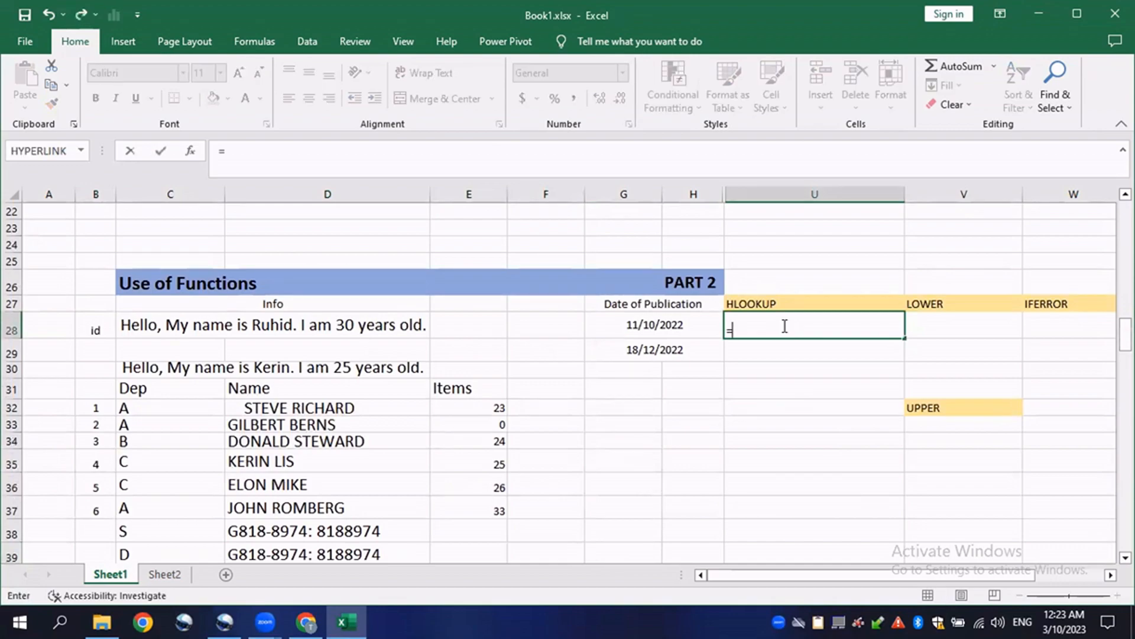
type("HLOO")
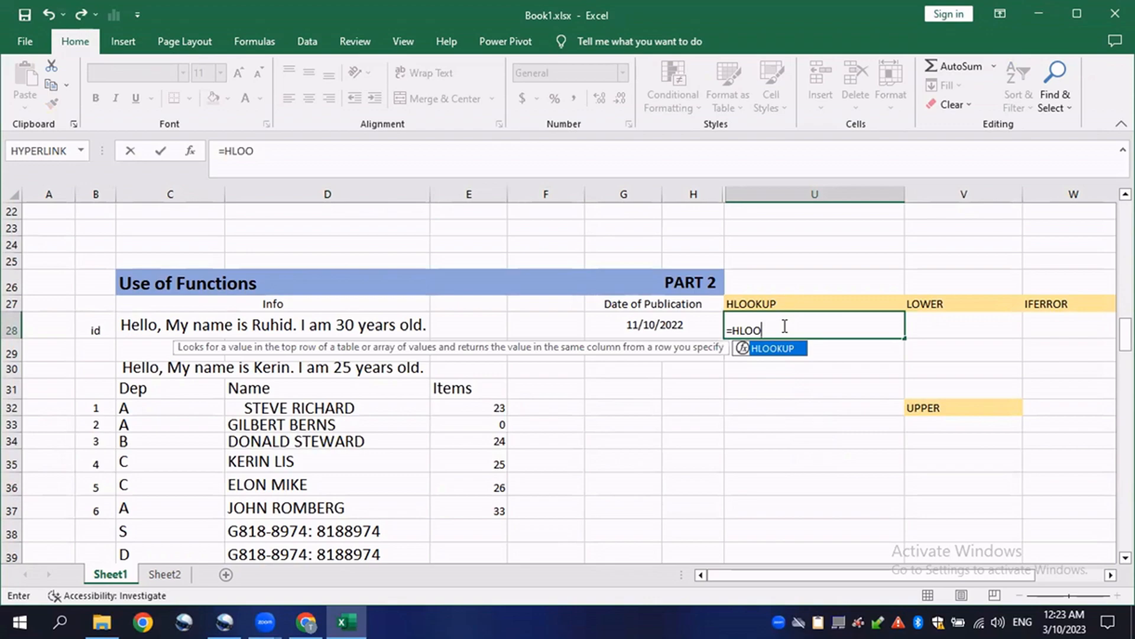
type("KUP(")
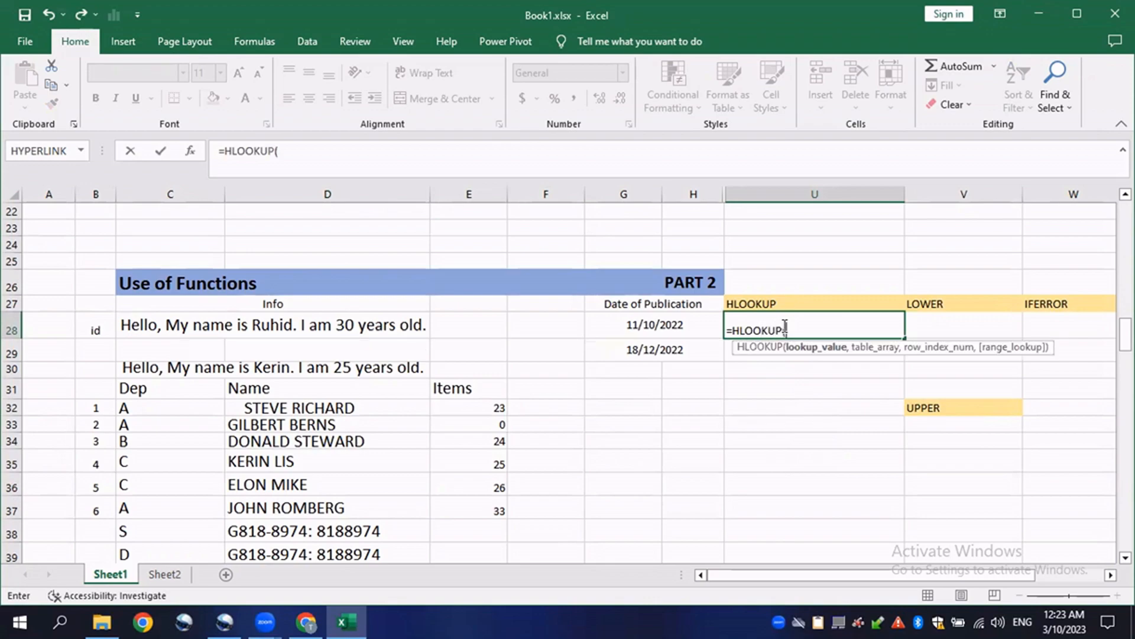
scroll(756, 312, "down", 2)
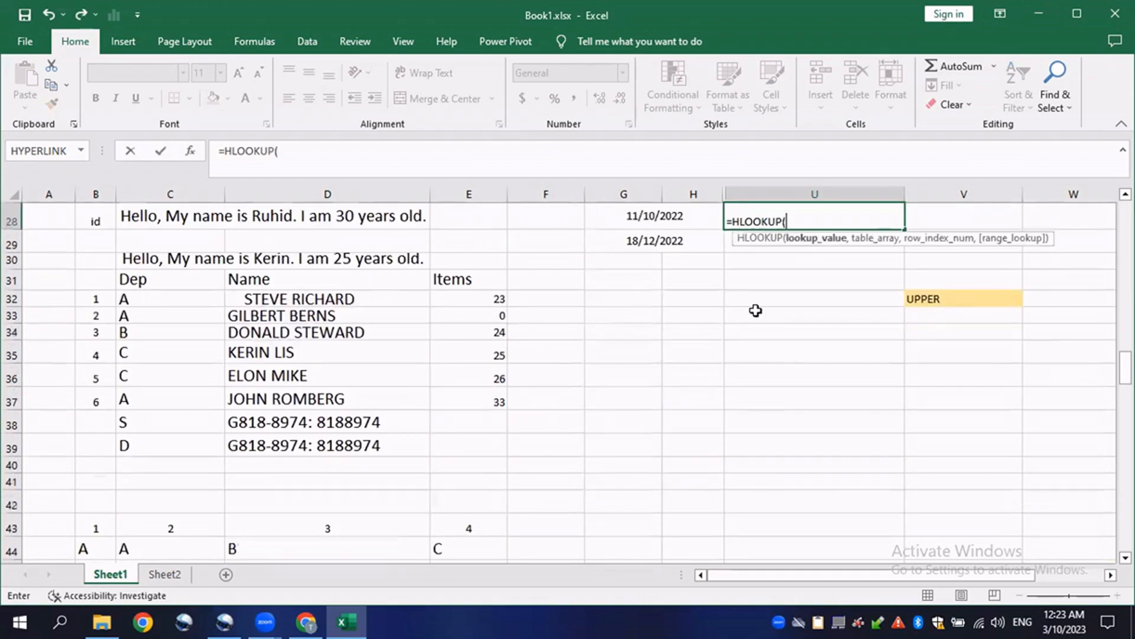
scroll(112, 489, "down", 1)
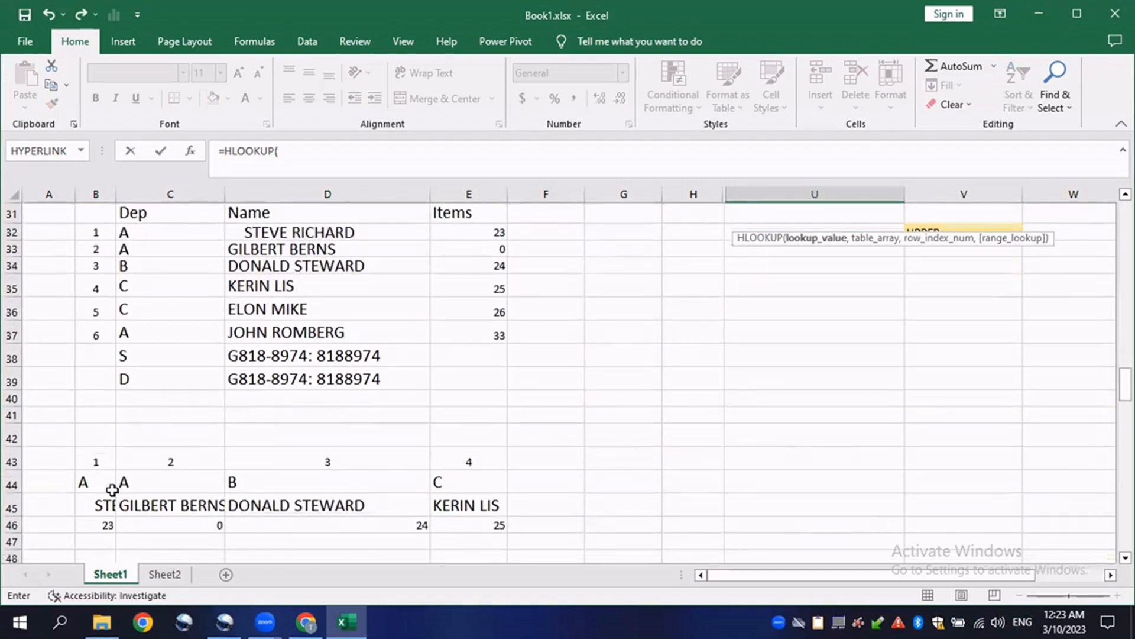
left_click(94, 459)
scroll(455, 482, "up", 1)
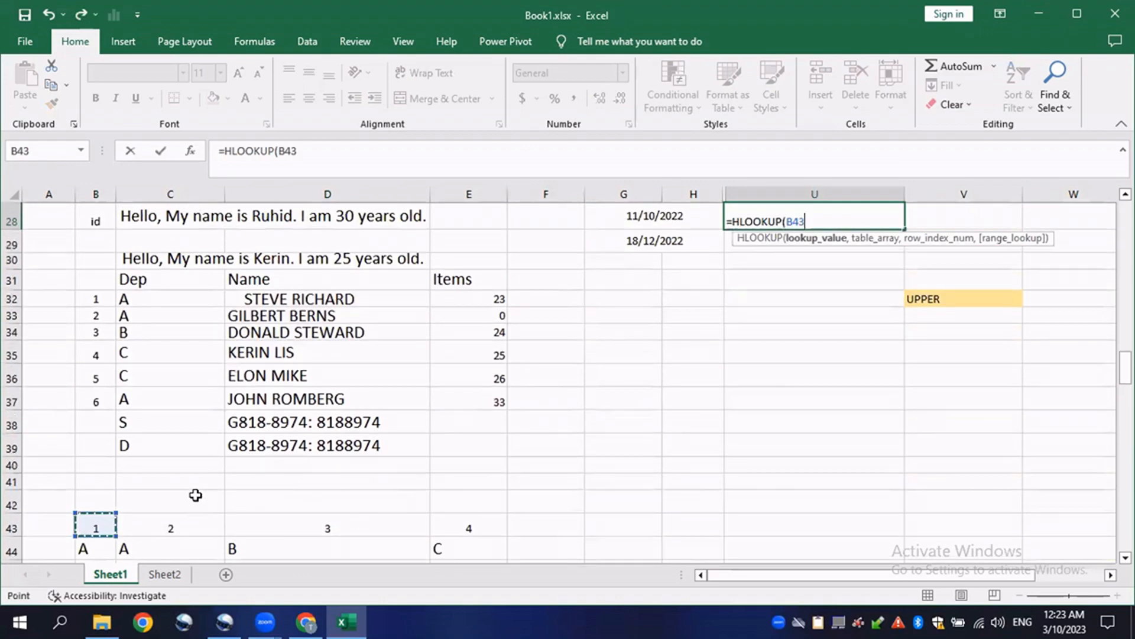
scroll(824, 347, "up", 1)
scroll(211, 467, "down", 2)
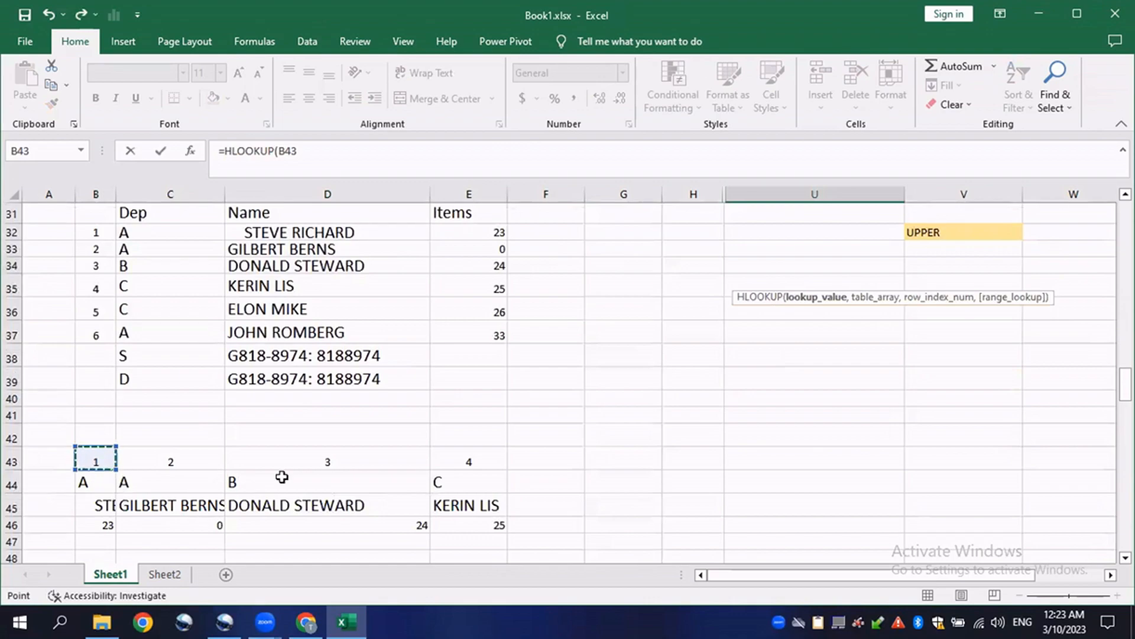
scroll(665, 431, "up", 2)
type(",")
- Complete the HLOOKUP with table B15:G20, row index 2 and FALSE for exact match
scroll(423, 337, "up", 6)
left_click_drag(85, 337, 623, 425)
scroll(735, 403, "down", 2)
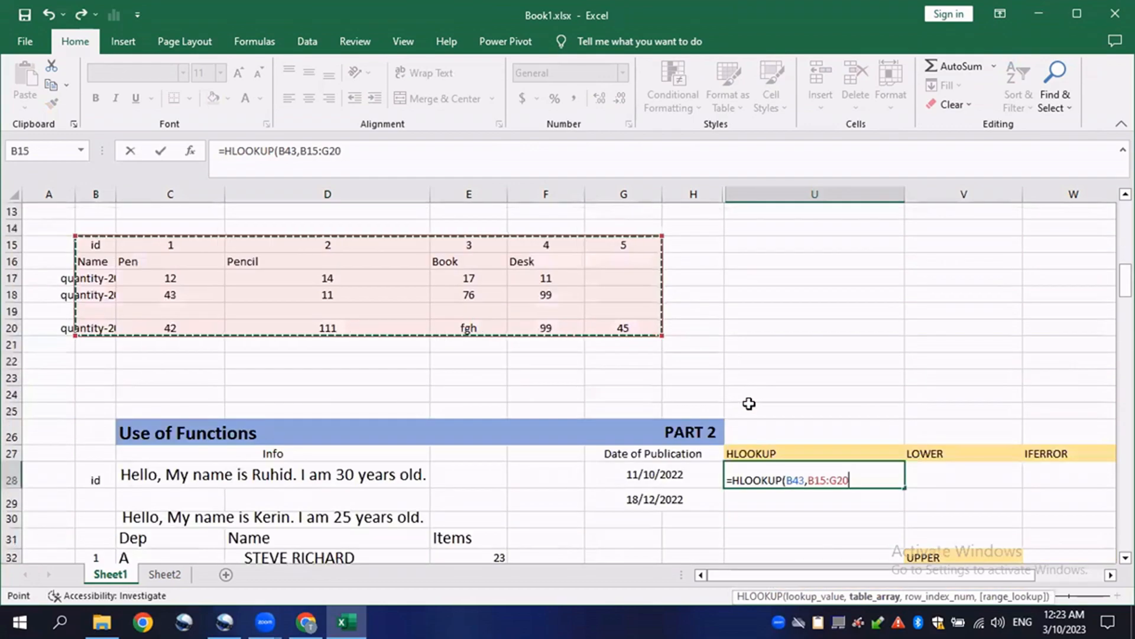
scroll(749, 403, "down", 1)
type(",")
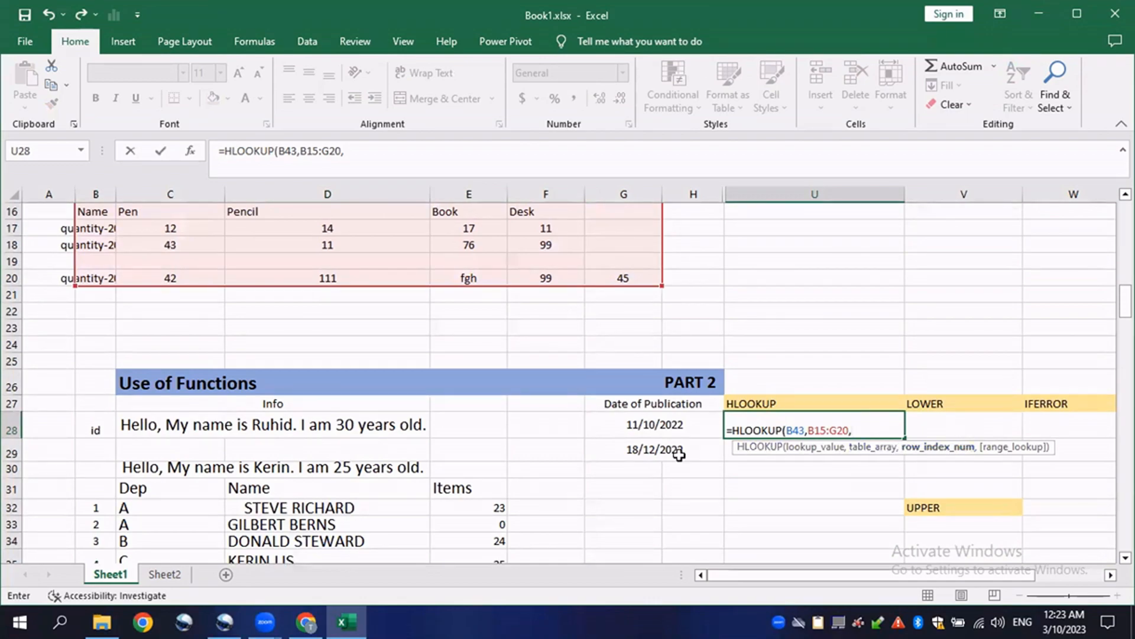
scroll(678, 452, "down", 2)
scroll(161, 409, "up", 5)
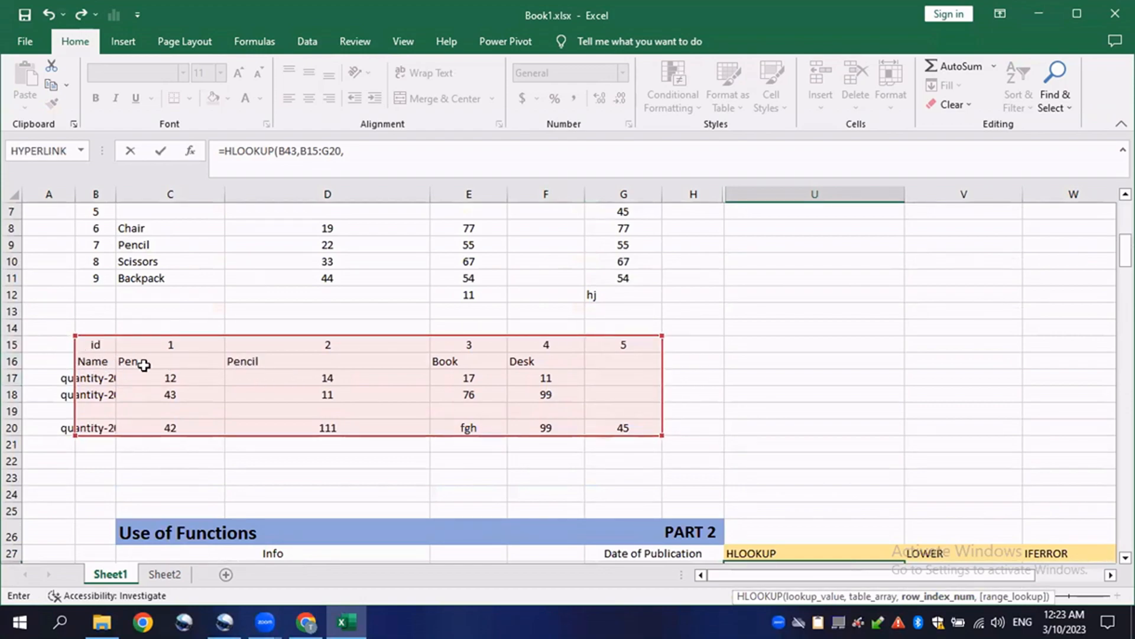
scroll(575, 391, "down", 2)
scroll(575, 391, "down", 1)
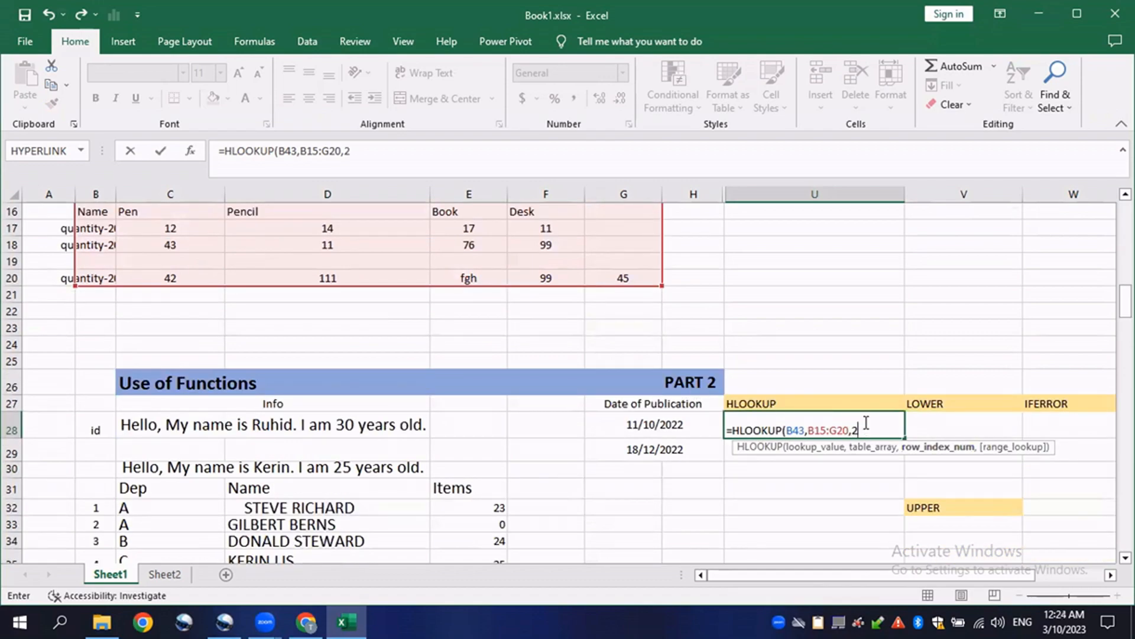
type(",FALSE)")
key("Return")
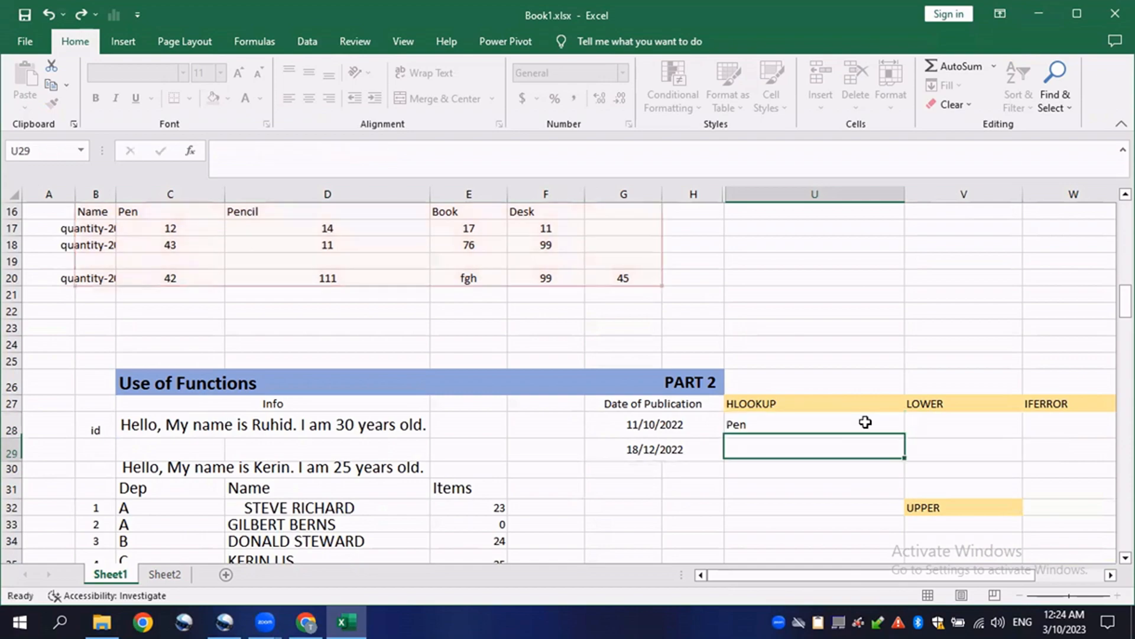
- Hide column U containing the HLOOKUP example
left_click(865, 421)
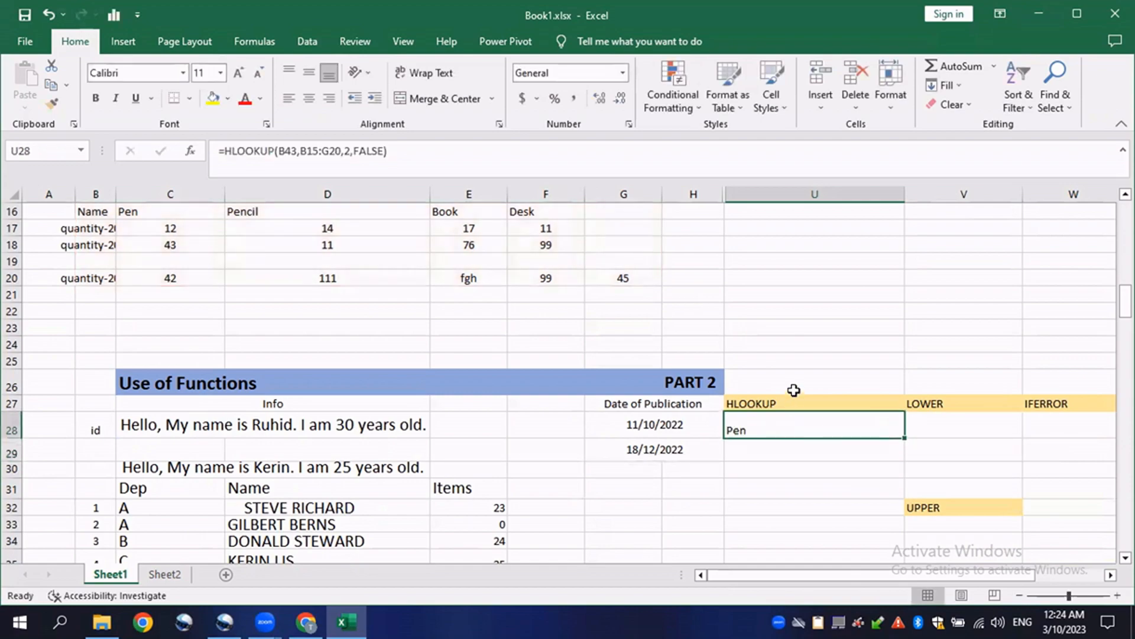
left_click_drag(846, 574, 875, 574)
left_click(704, 194)
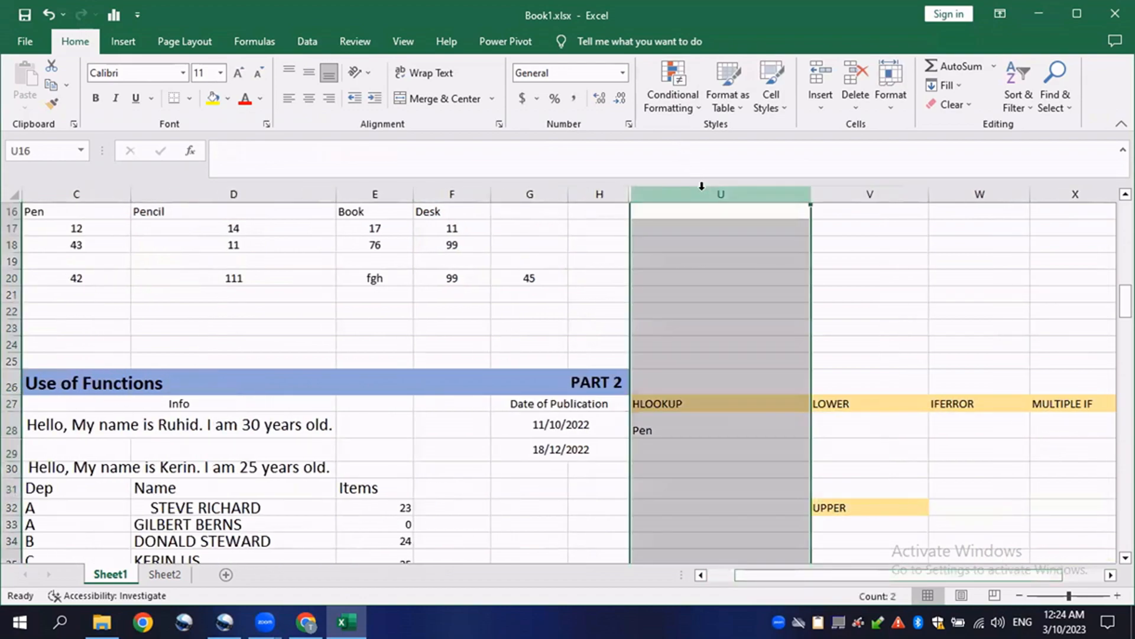
right_click(704, 194)
left_click(741, 436)
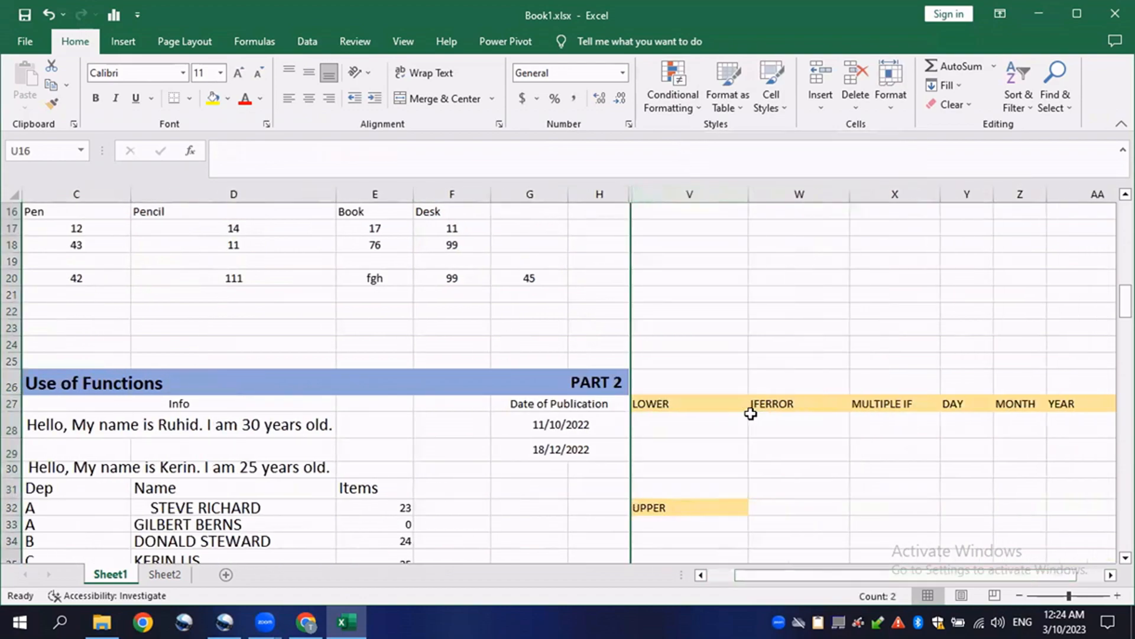
- Enter =LOWER(C28) in V28 under the LOWER heading to lowercase the first Info sentence
left_click(674, 424)
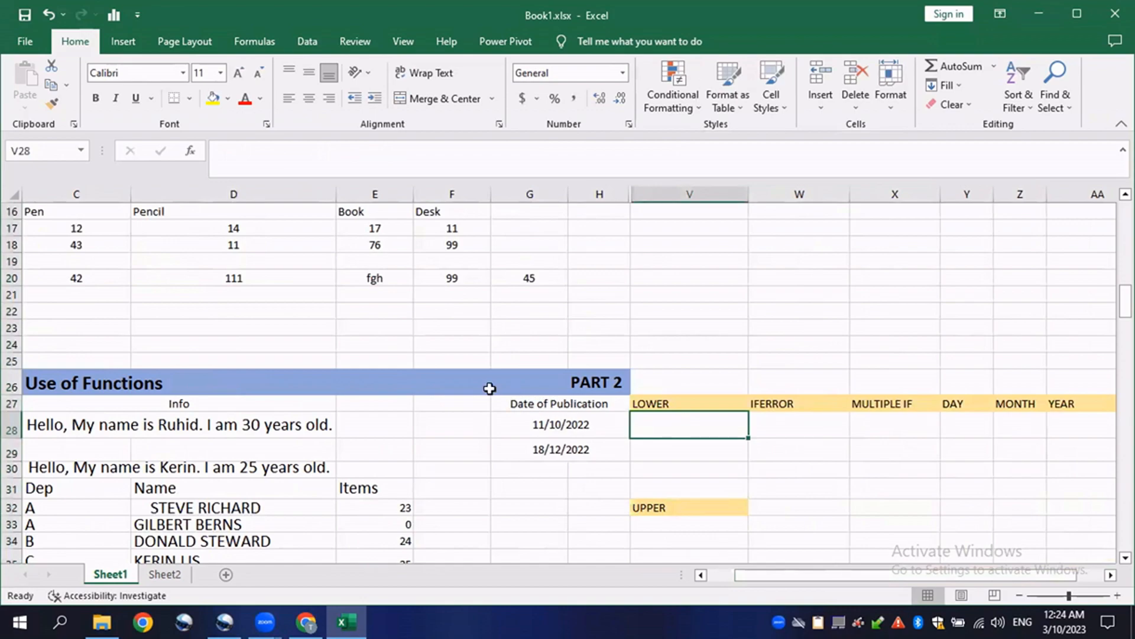
scroll(482, 385, "down", 3, "ctrl")
scroll(453, 418, "up", 4, "ctrl")
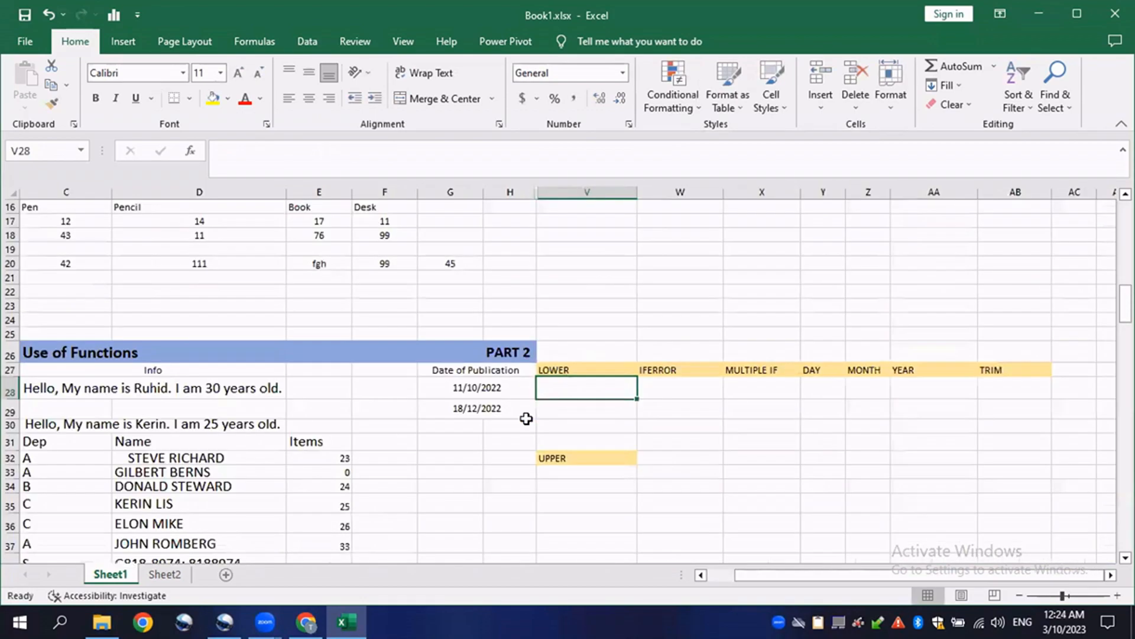
type("=")
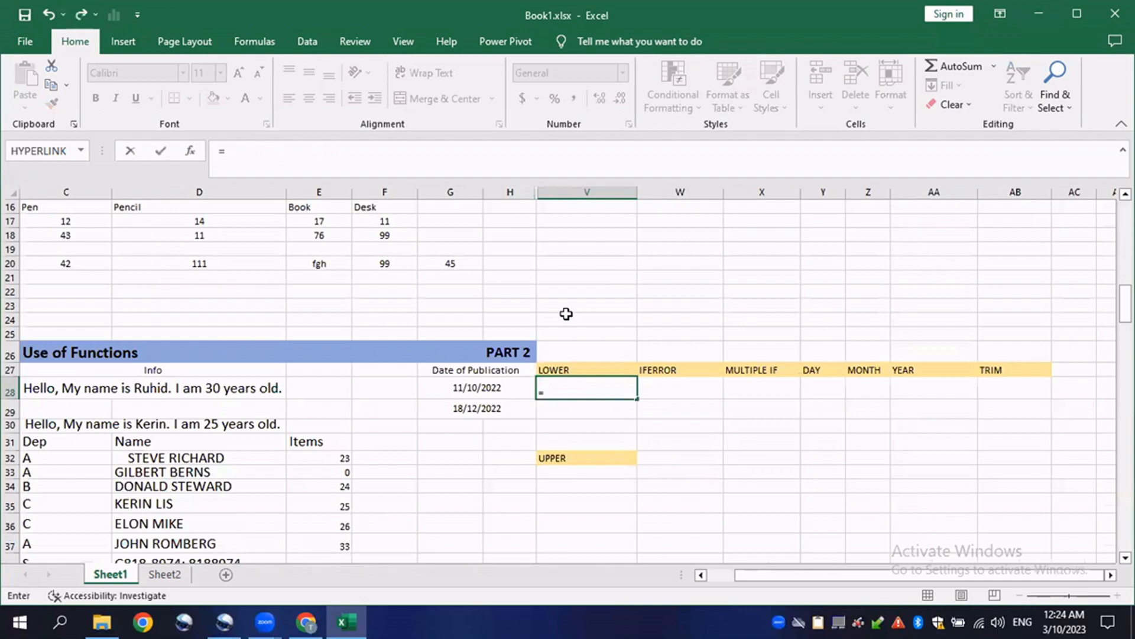
type("LOWER(")
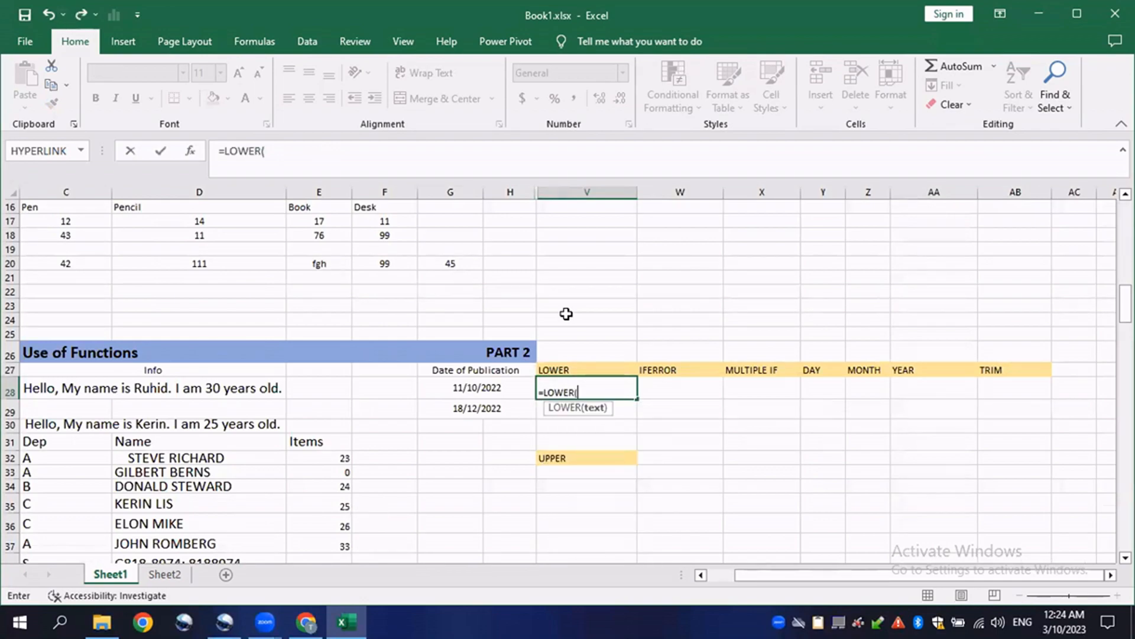
left_click(218, 393)
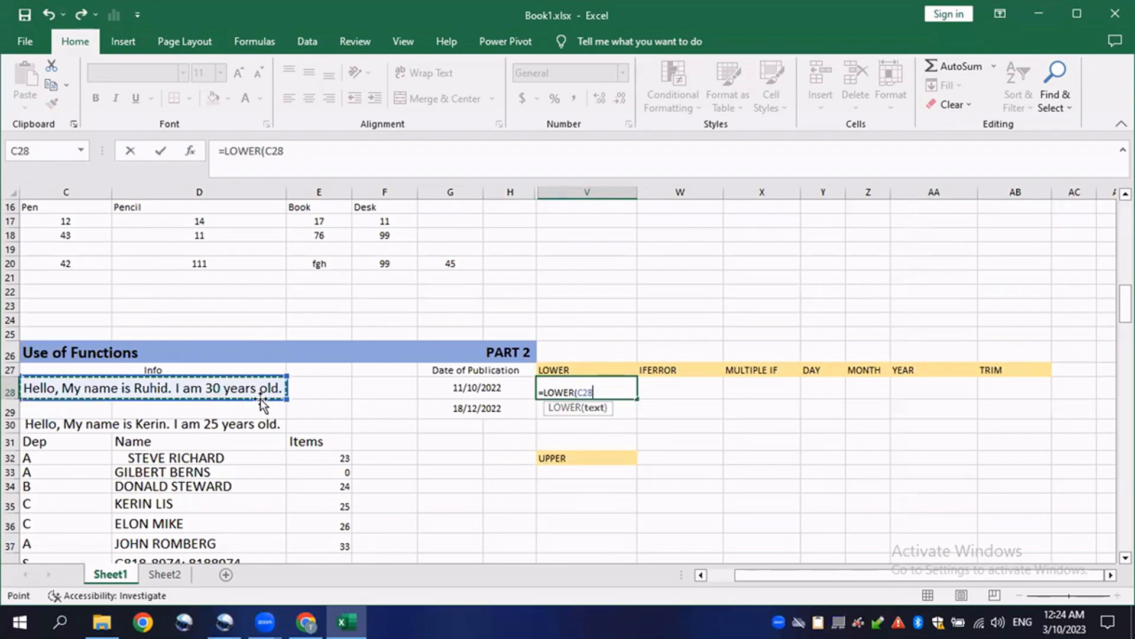
type(")")
key("Return")
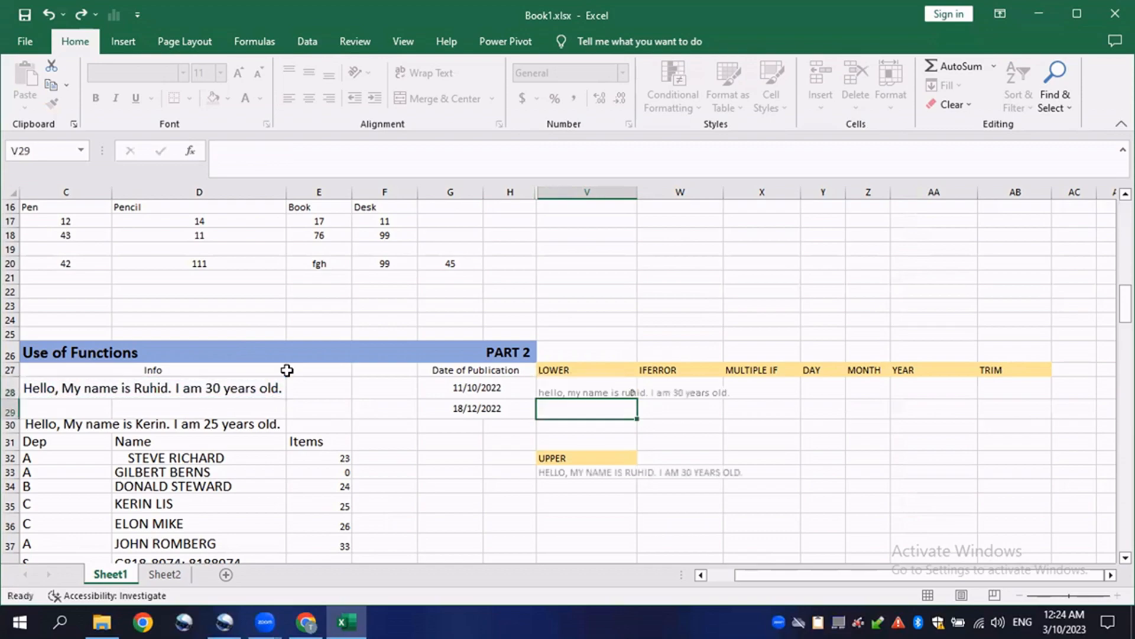
left_click(599, 393)
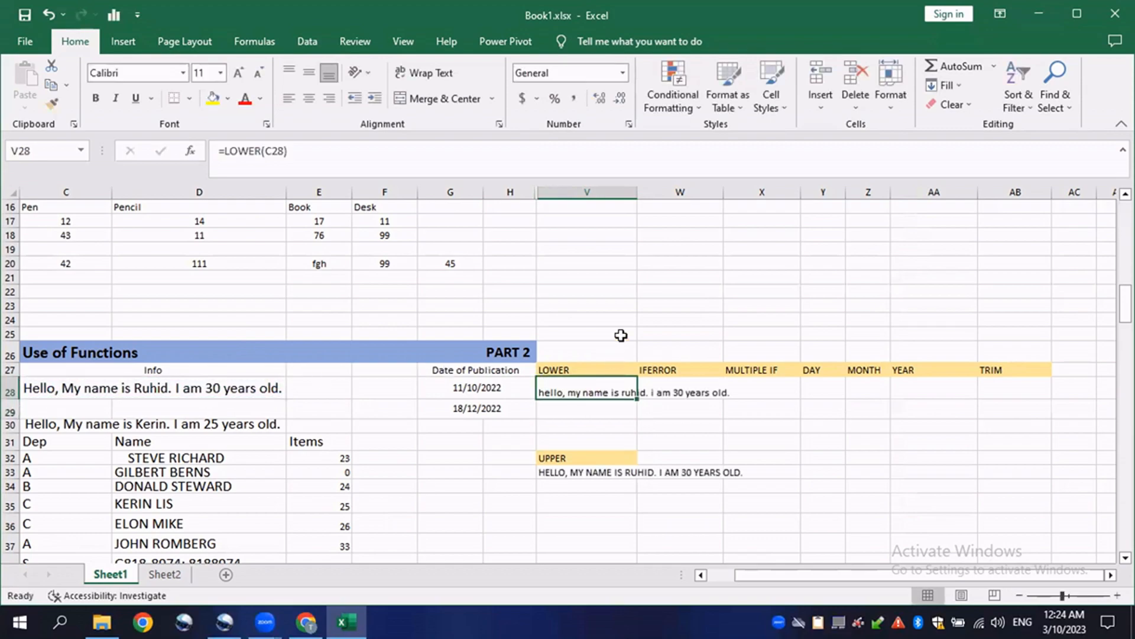
- Widen column V and open the =UPPER(V28) formula in V33 to show it
left_click_drag(635, 193, 709, 214)
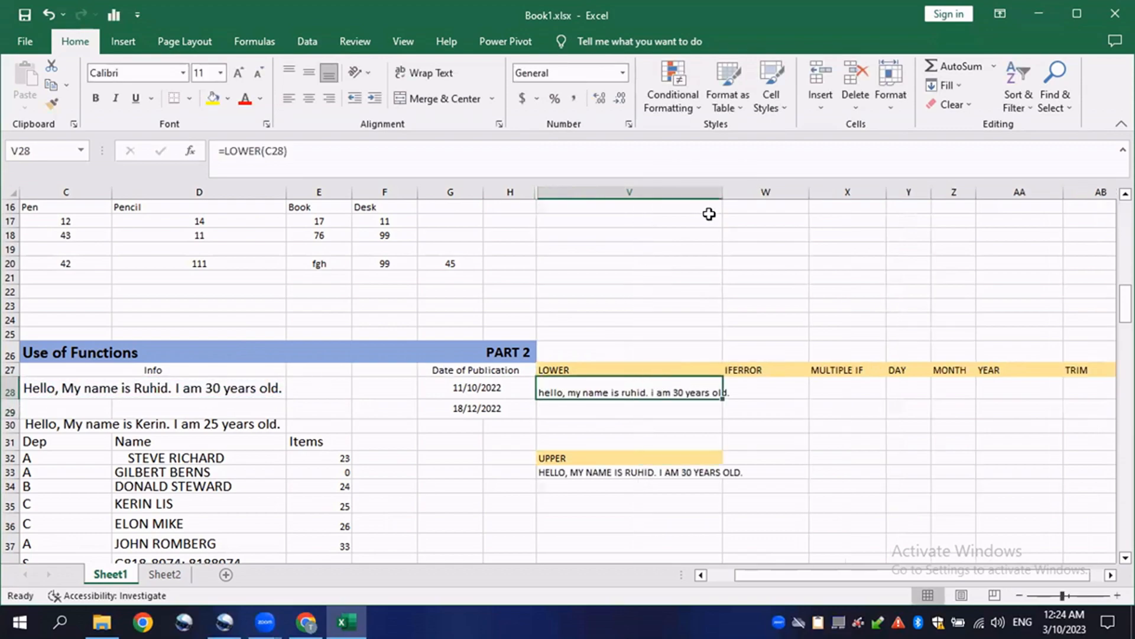
left_click(647, 421)
scroll(636, 408, "down", 1)
double_click(606, 428)
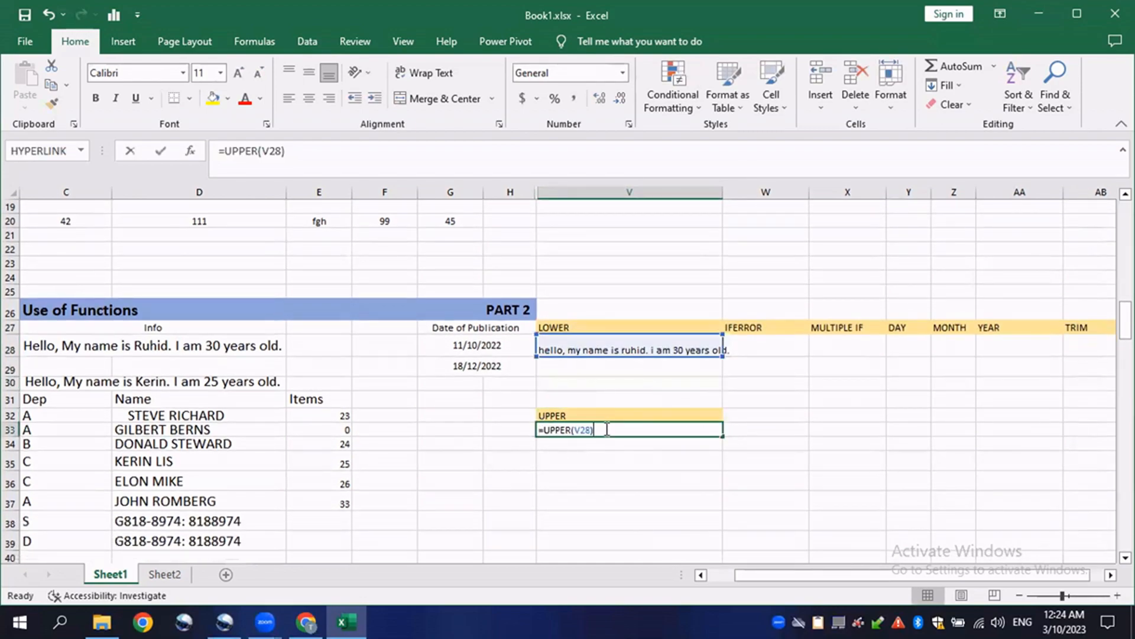
key("Return")
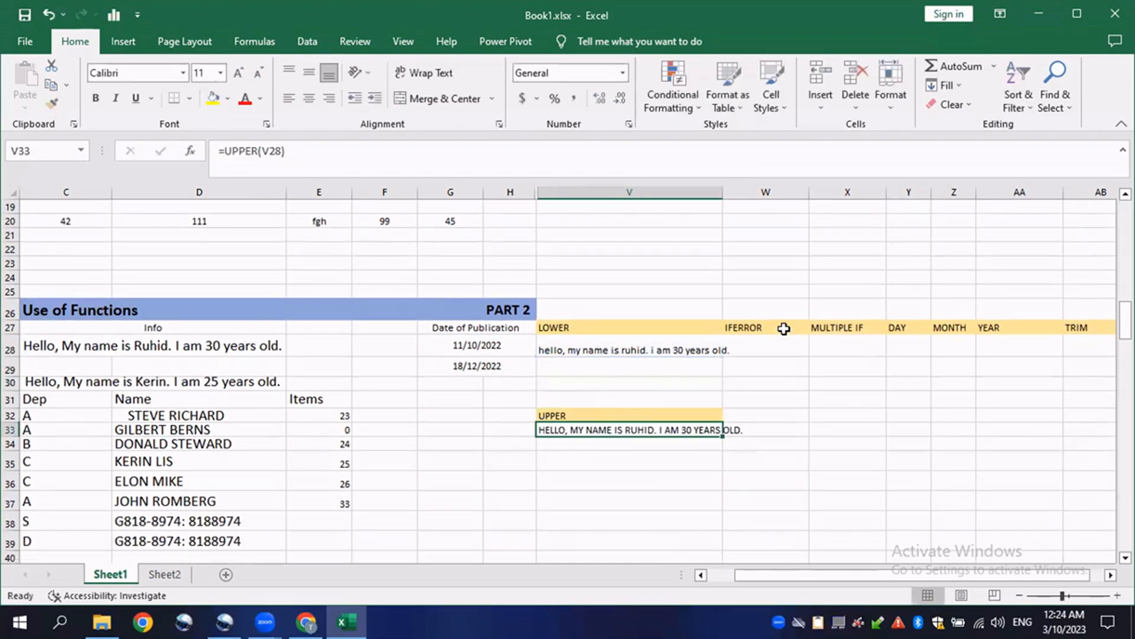
- Widen columns W and X holding the IFERROR and MULTIPLE IF headings
left_click(763, 327)
left_click_drag(722, 192, 732, 193)
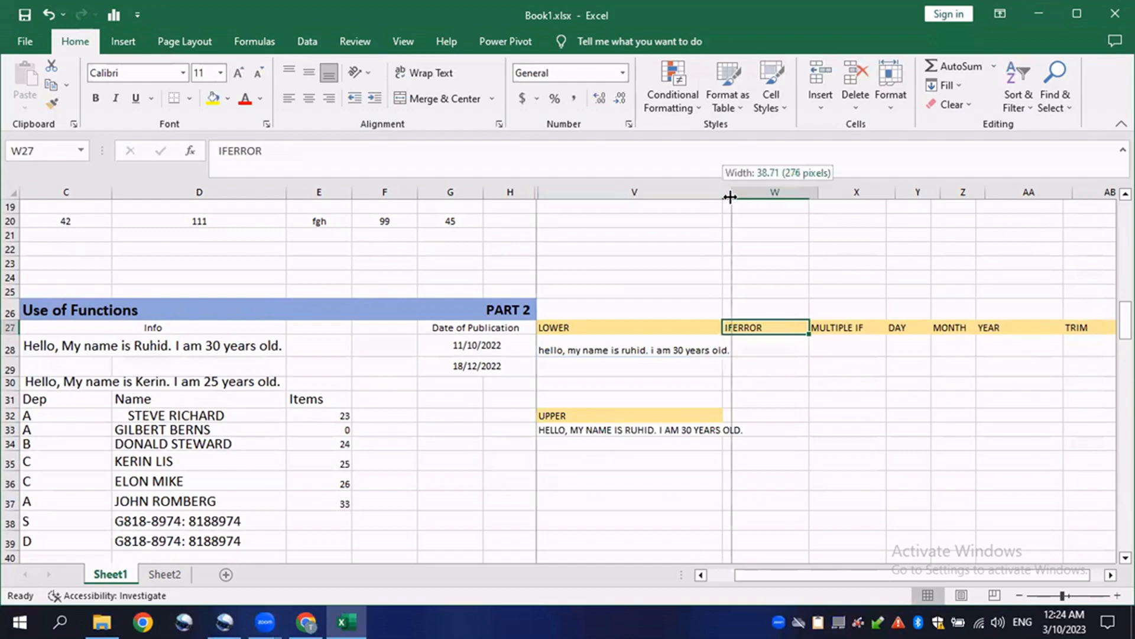
left_click_drag(814, 192, 867, 192)
scroll(349, 325, "down", 2)
- Enter the formula =E33/E32 in F32 to divide the second Items value by the first
left_click(381, 344)
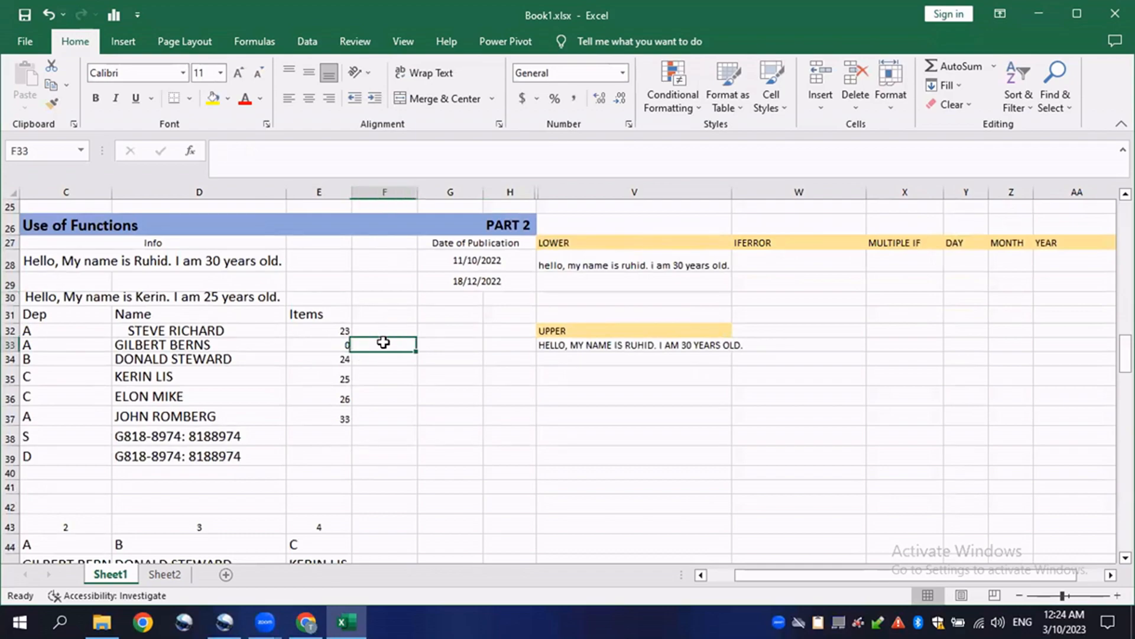
left_click(383, 332)
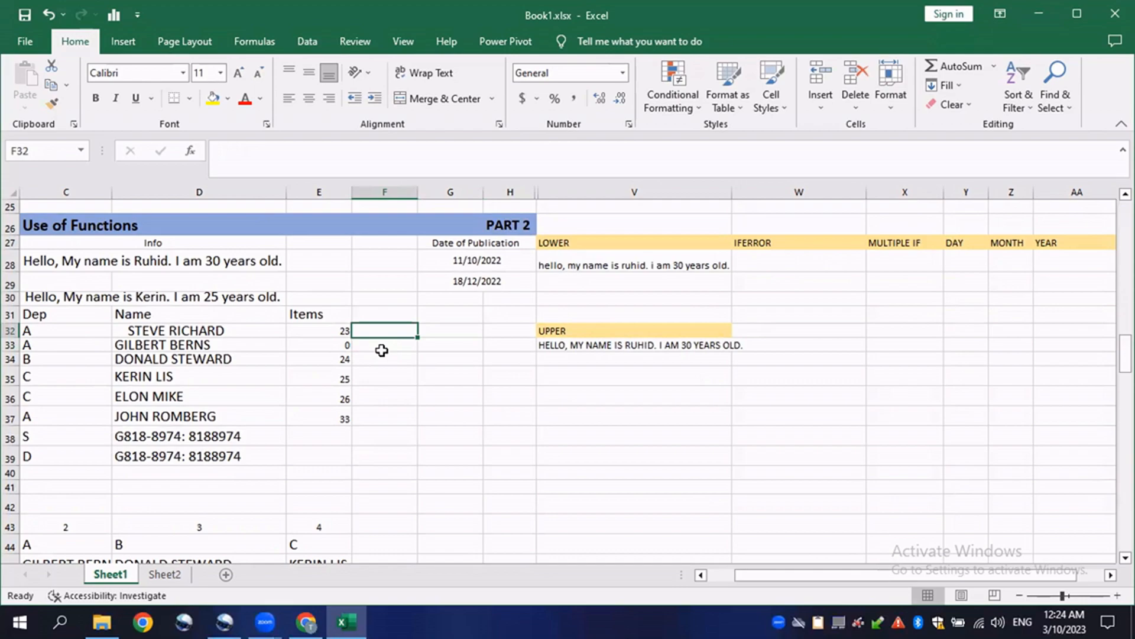
type("=")
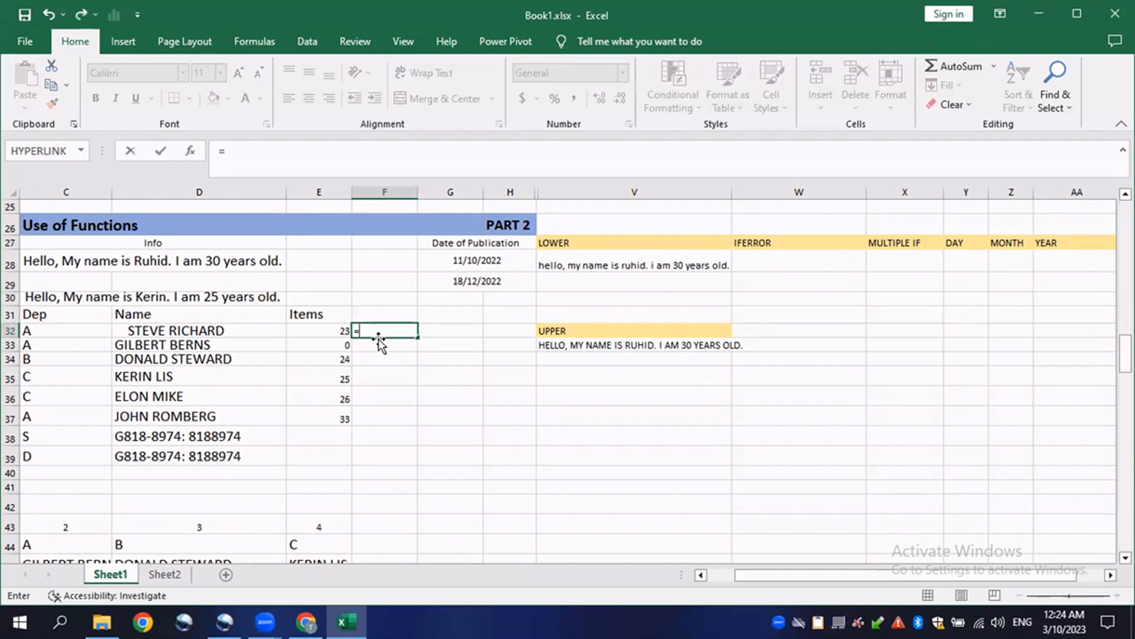
left_click(328, 345)
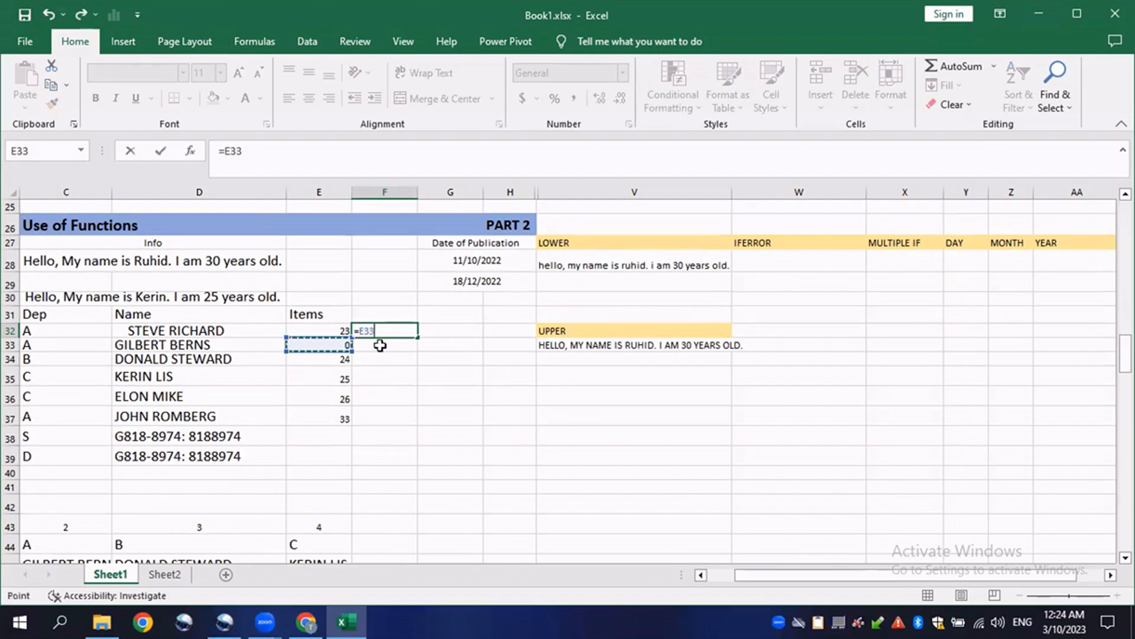
type("/")
left_click(305, 327)
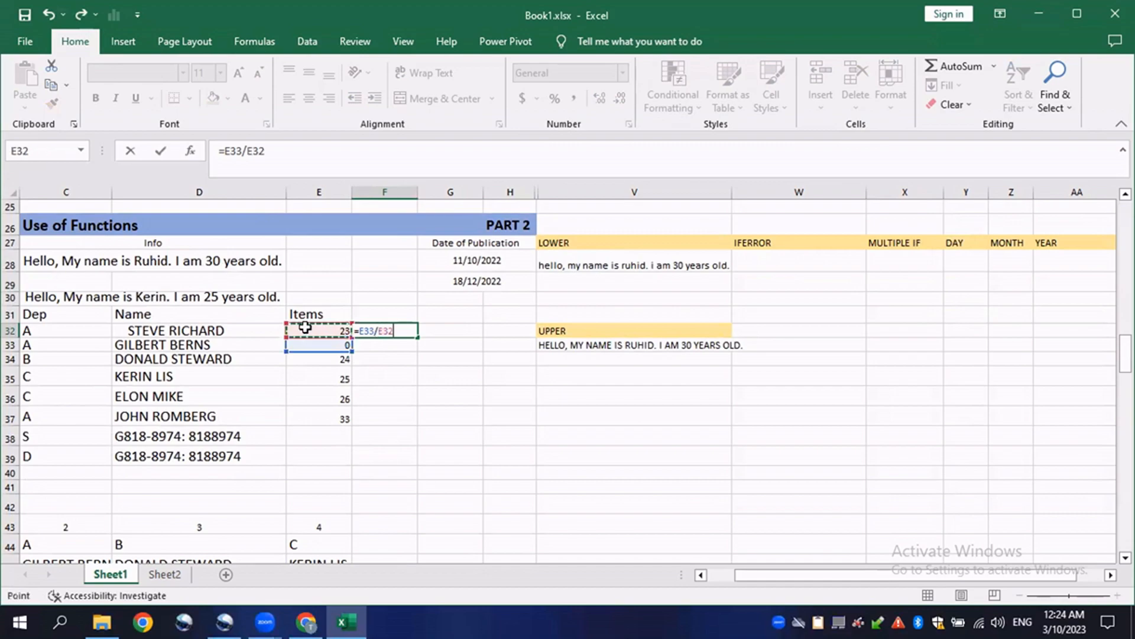
key("Return")
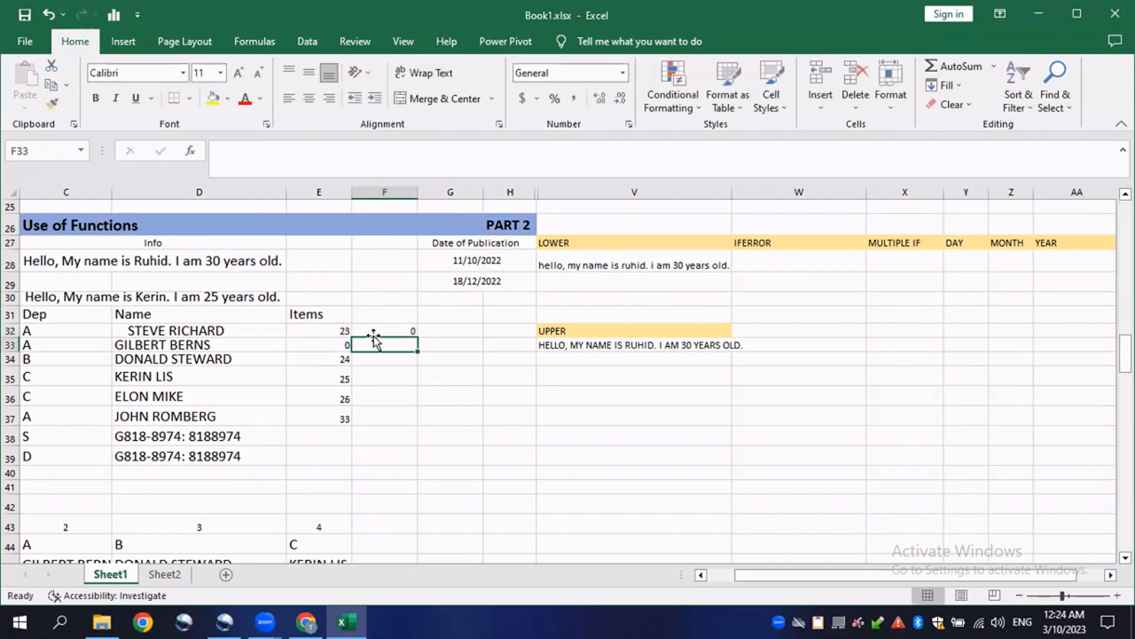
- Set the first Items value in E32 to 0 so F32 produces a division error
left_click(342, 332)
type("0")
key("Return")
left_click(437, 375)
left_click(381, 327)
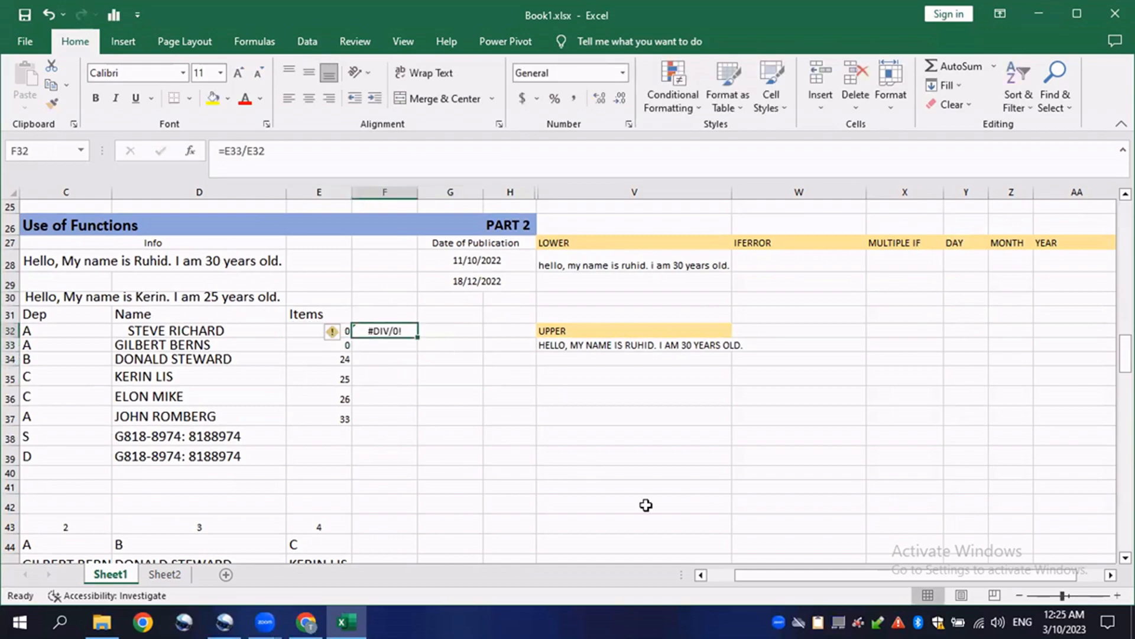
- Enter =IFERROR(F32,"Error") in W28 under the IFERROR heading
mouse_move(807, 574)
left_mouse_down()
mouse_move(836, 580)
mouse_move(796, 581)
mouse_move(815, 577)
left_mouse_up()
left_click(514, 261)
type("=")
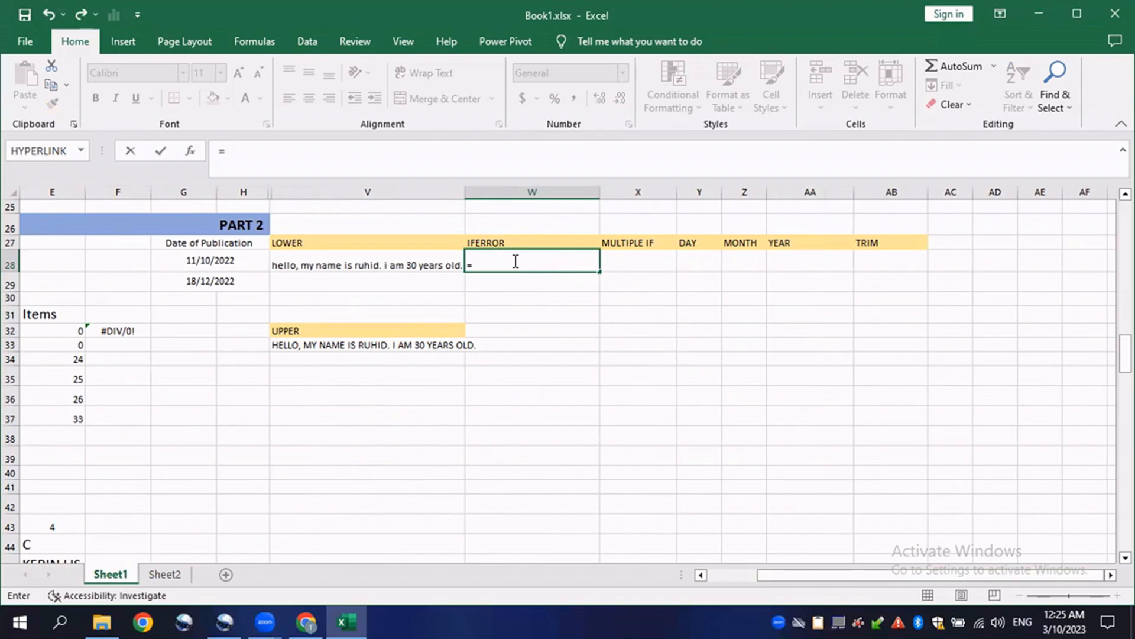
type("IFW")
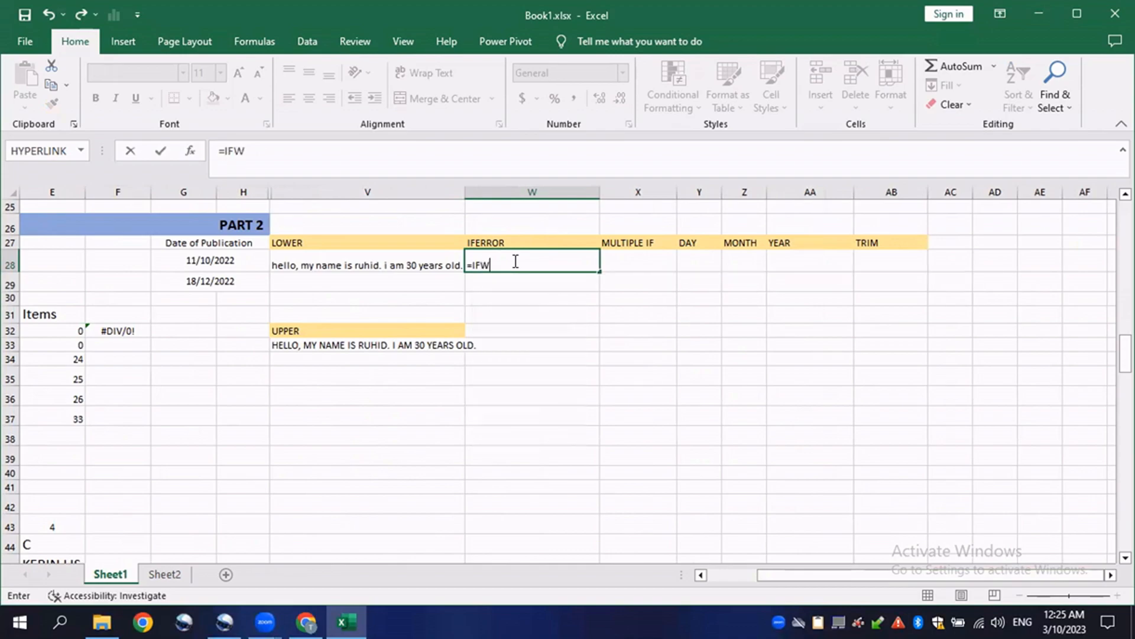
key("BackSpace")
type("ERROR(")
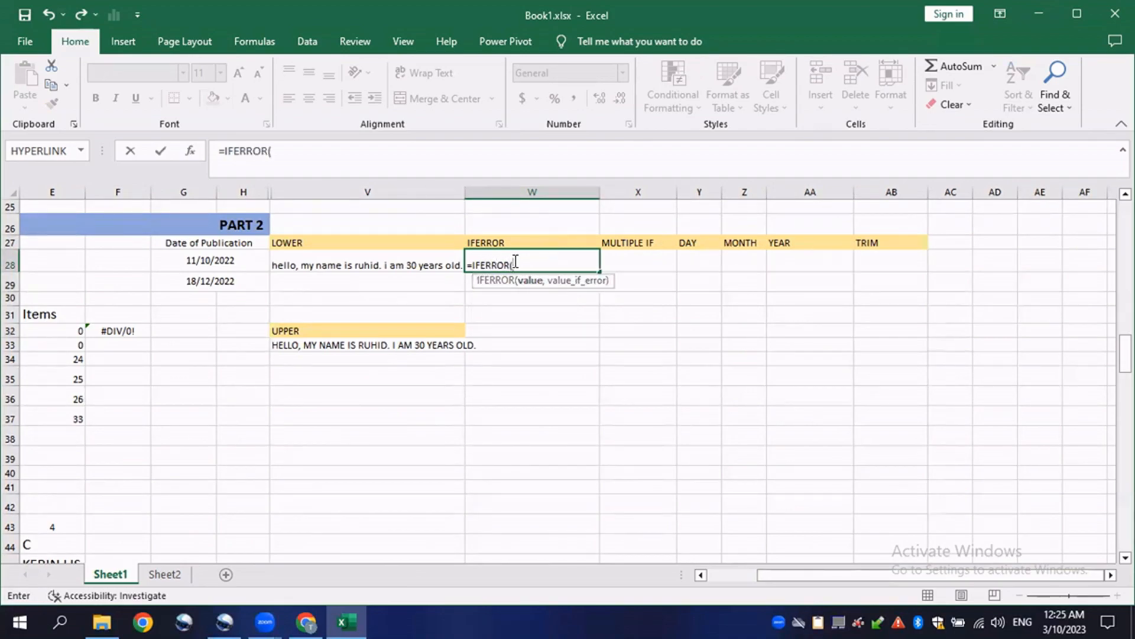
left_click_drag(838, 575, 778, 576)
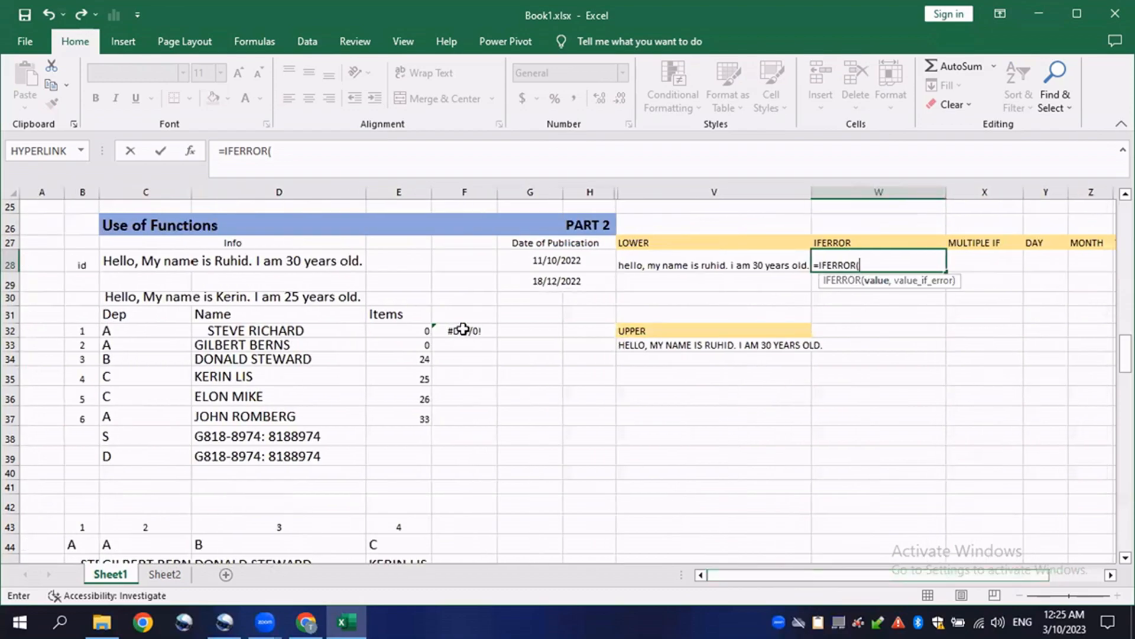
left_click(471, 332)
type(",\"Error")
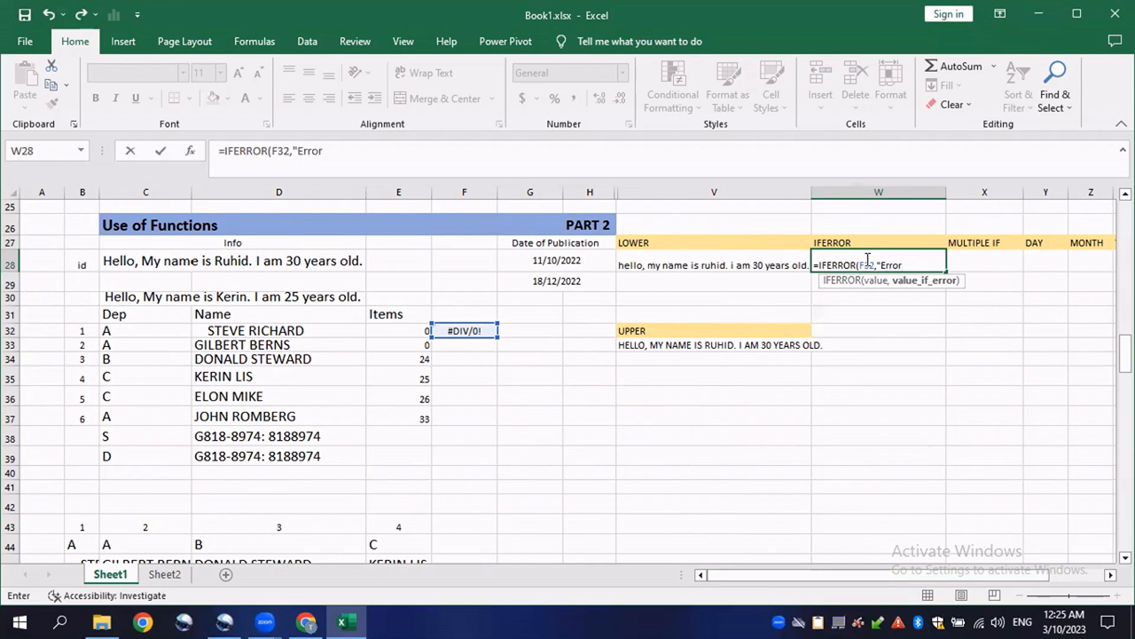
type(")")
key("Return")
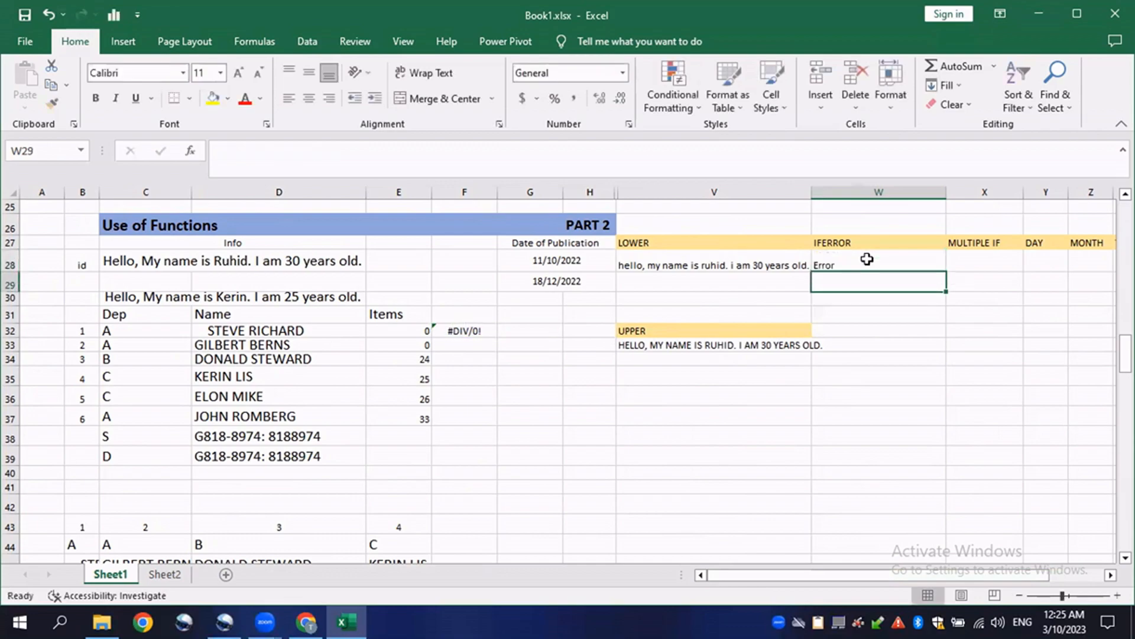
- Open the IFERROR formula in W28 and highlight its value and error-text arguments
left_click(868, 260)
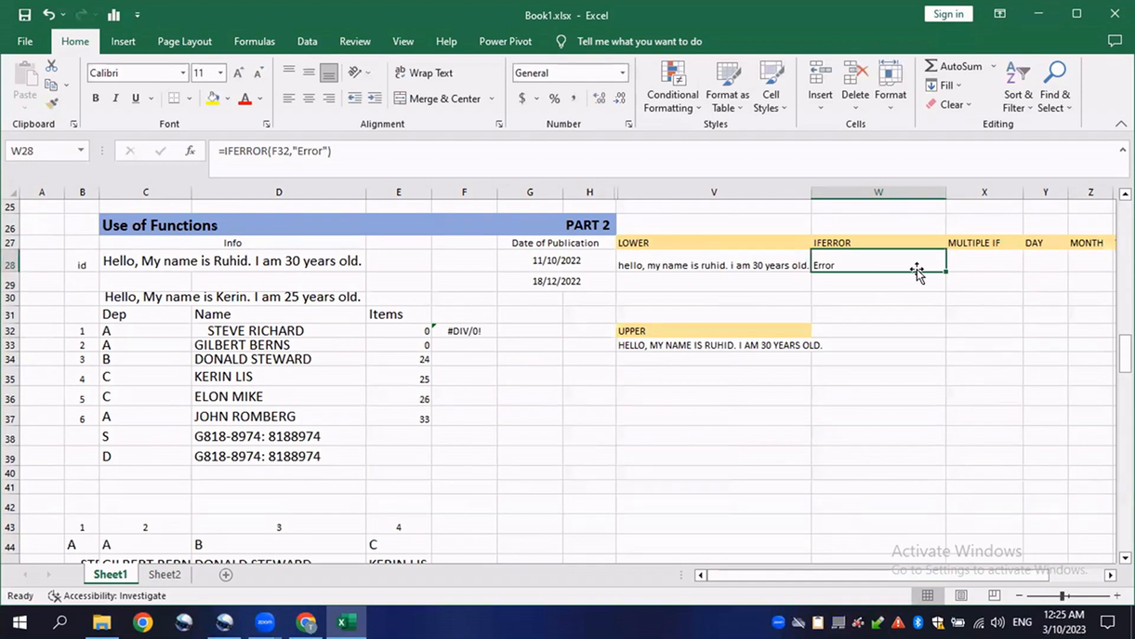
left_click(467, 330)
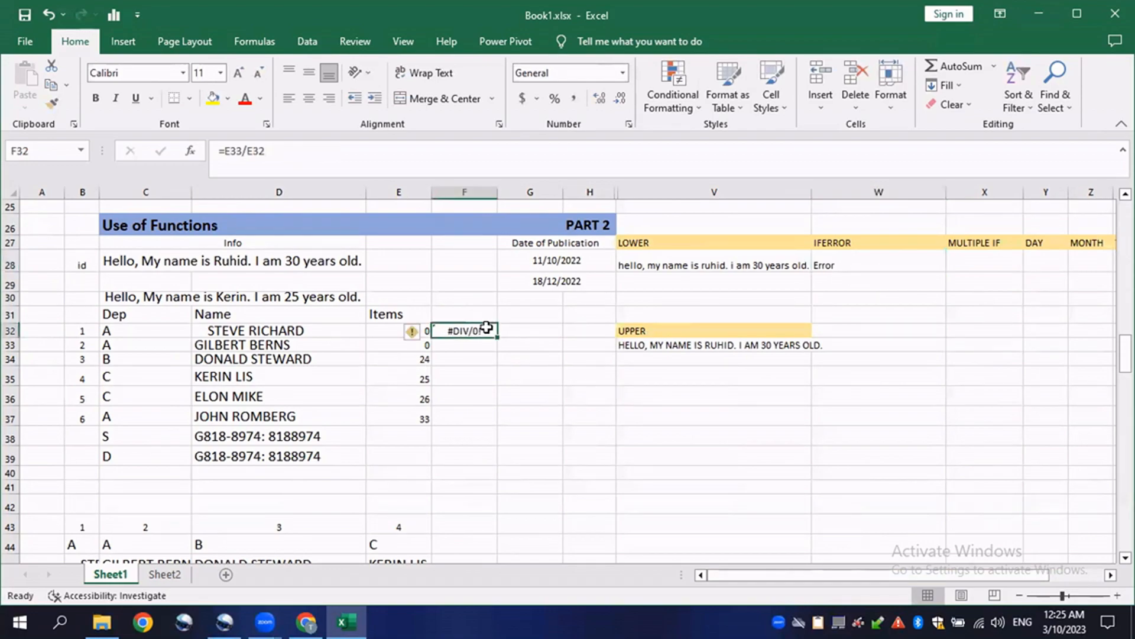
double_click(859, 266)
left_click_drag(914, 265, 768, 267)
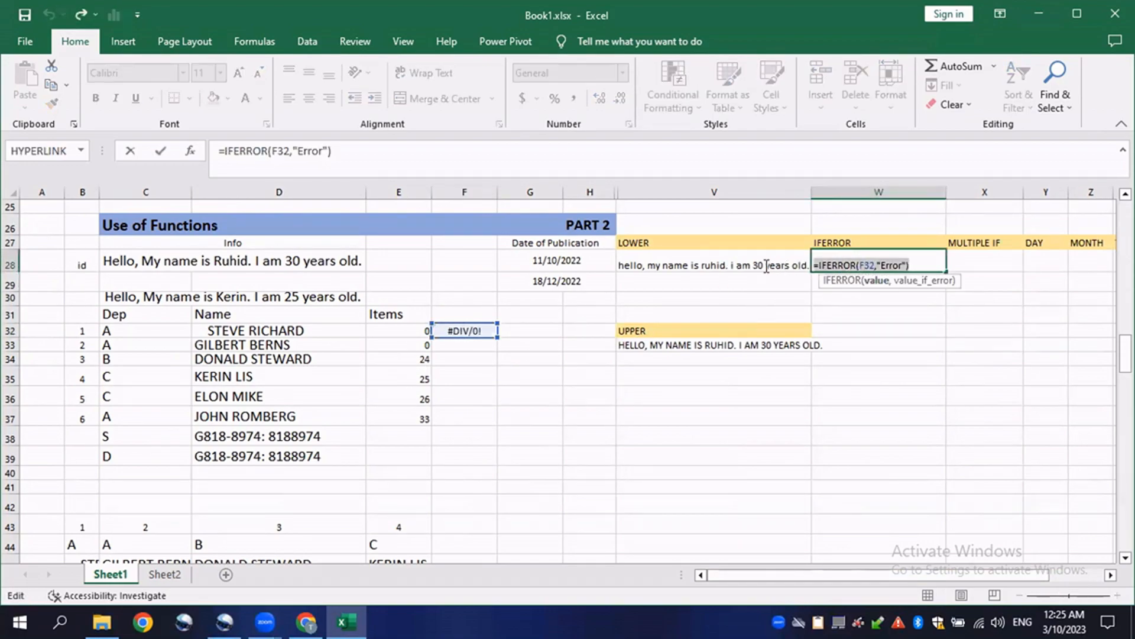
left_click(898, 264)
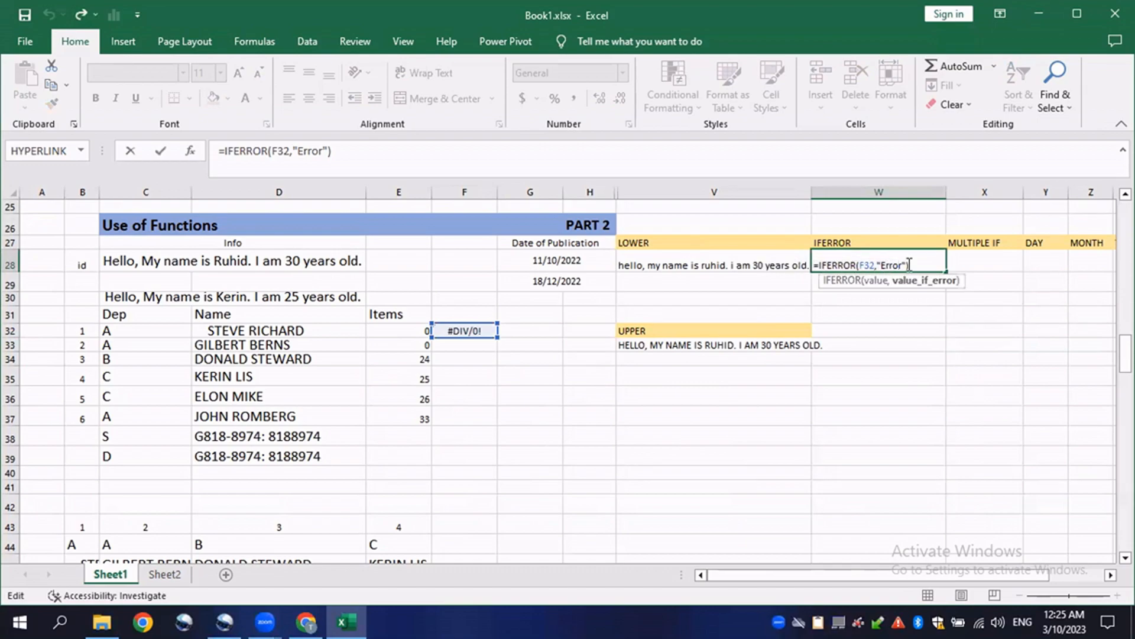
left_click_drag(906, 264, 869, 265)
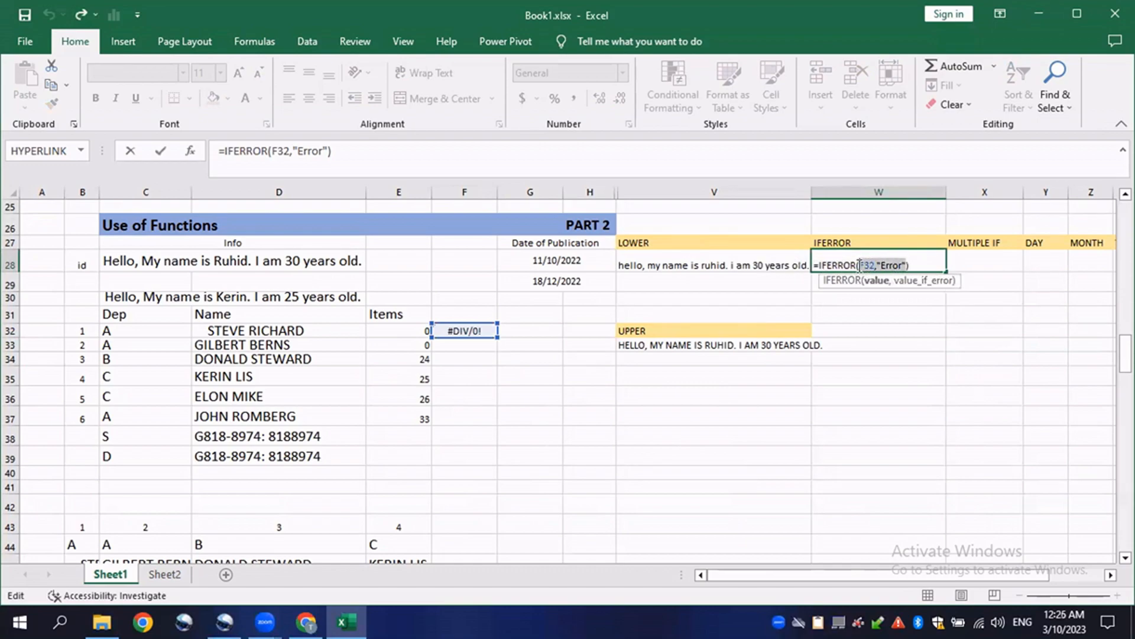
left_click(913, 265)
key("ctrl+Return")
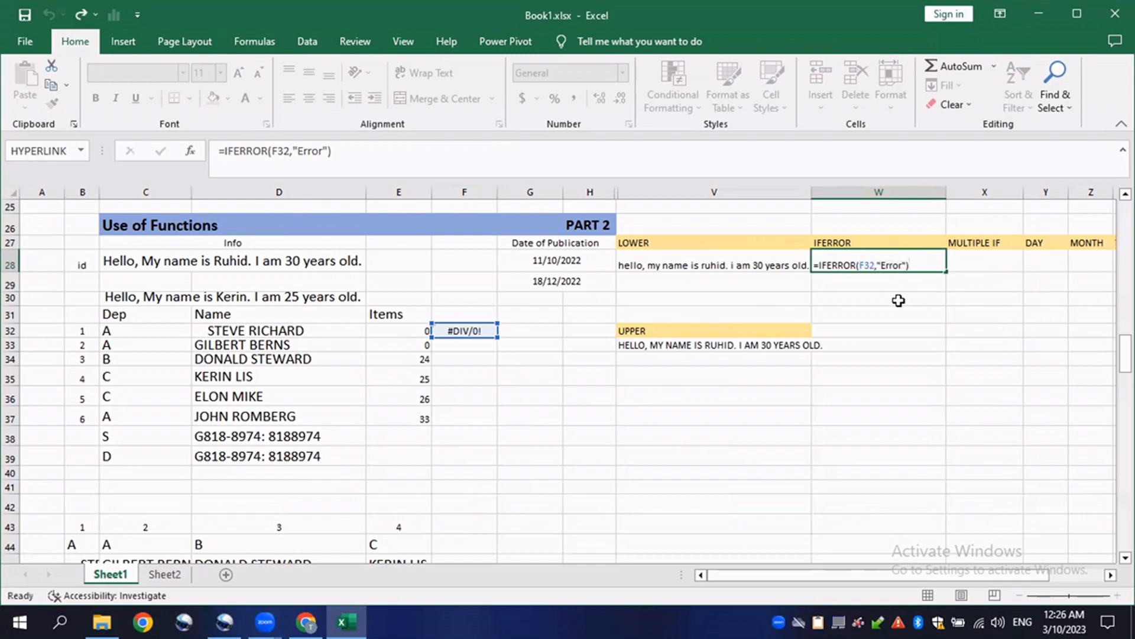
- Hide columns V and W containing the LOWER, UPPER and IFERROR examples
key("Right")
left_click_drag(881, 573, 927, 572)
left_click_drag(533, 192, 418, 192)
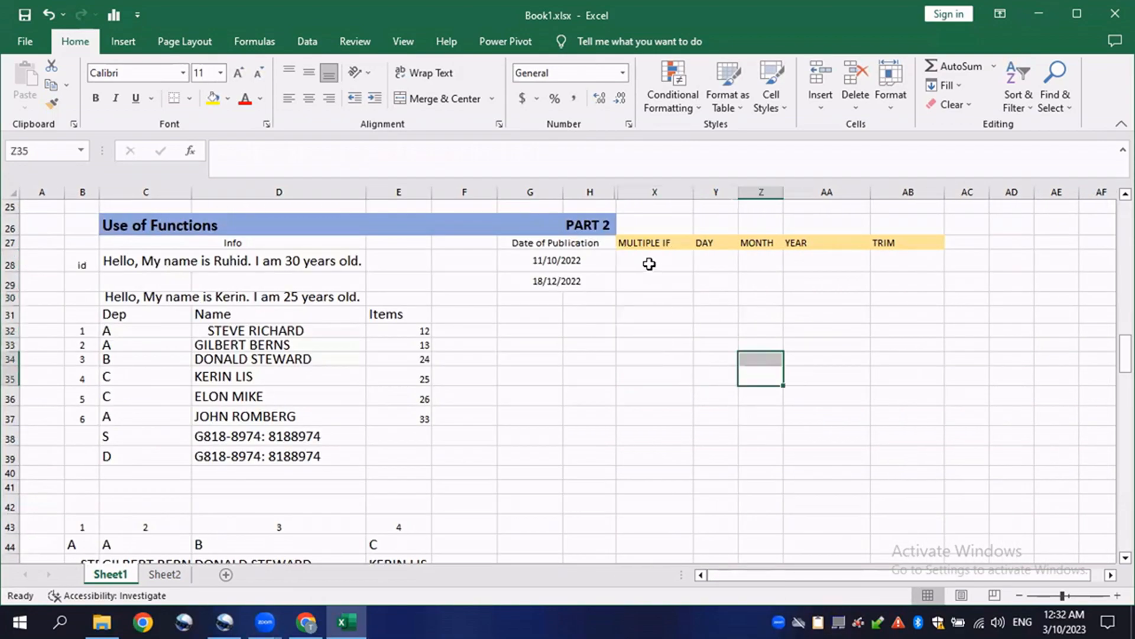
- Start an IF formula in X28 under MULTIPLE IF, referencing E32 as the test cell
left_click(649, 266)
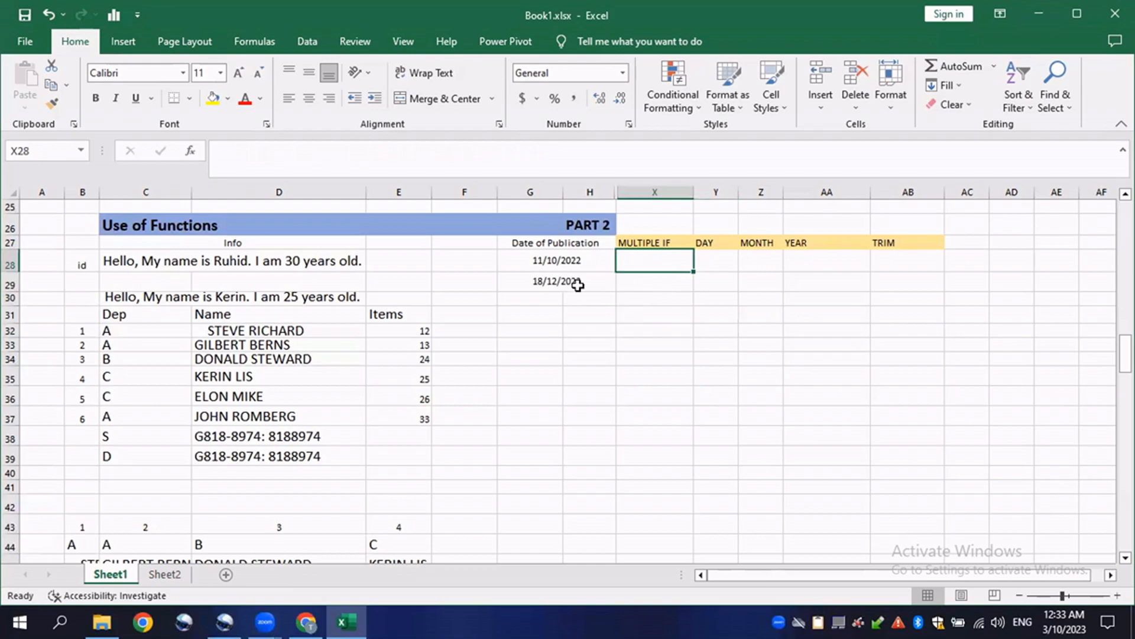
double_click(652, 260)
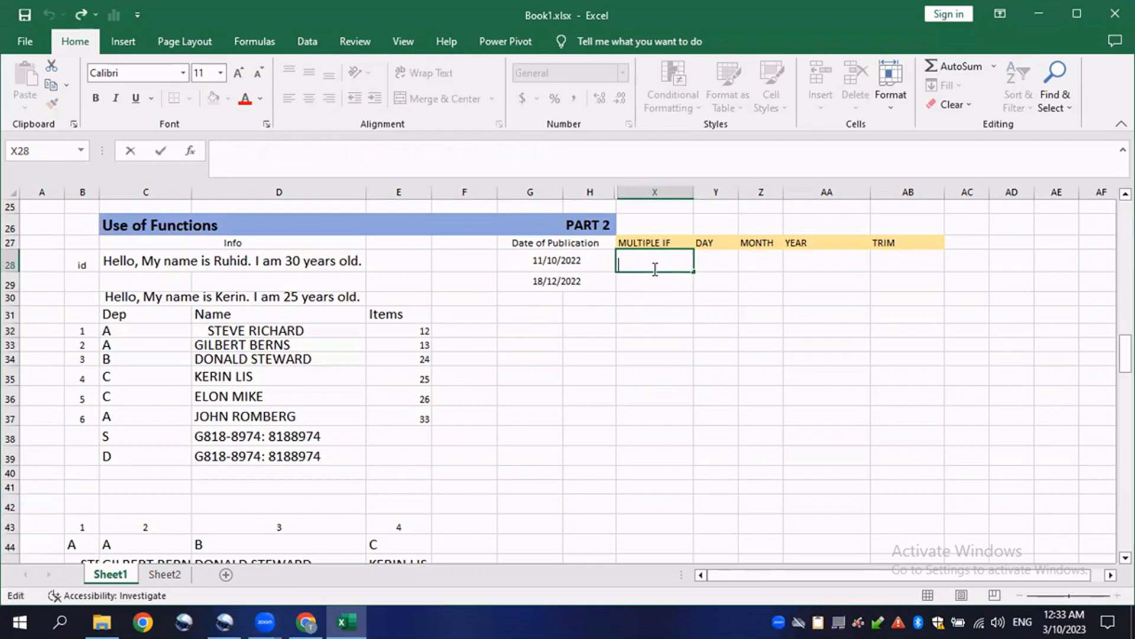
key("Return")
double_click(649, 256)
type("i")
key("BackSpace")
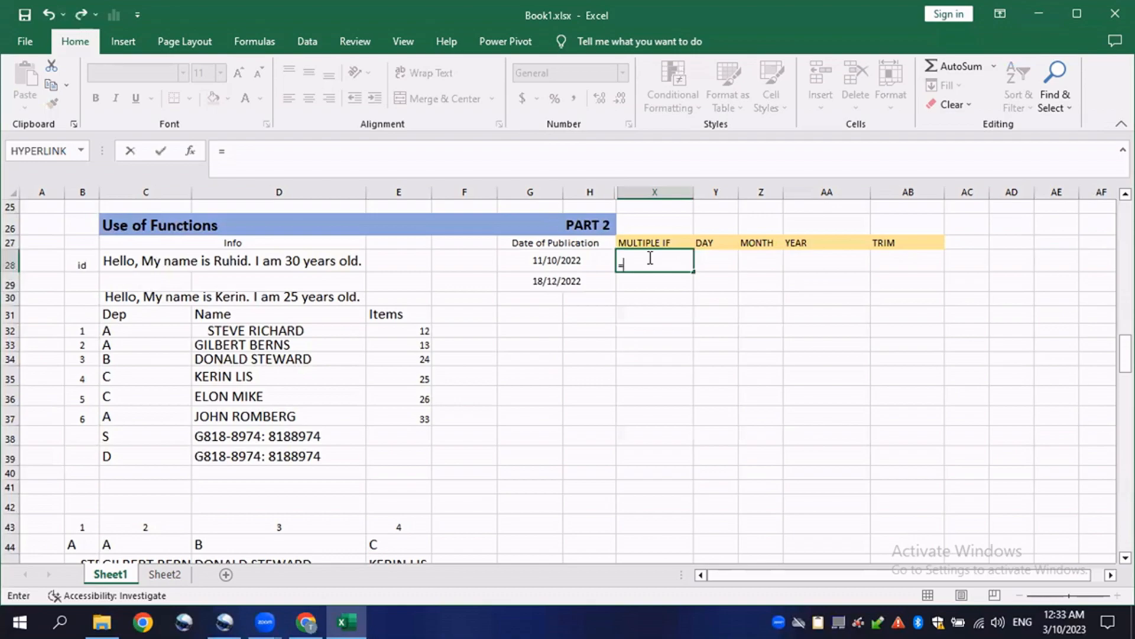
type("IF")
type("(")
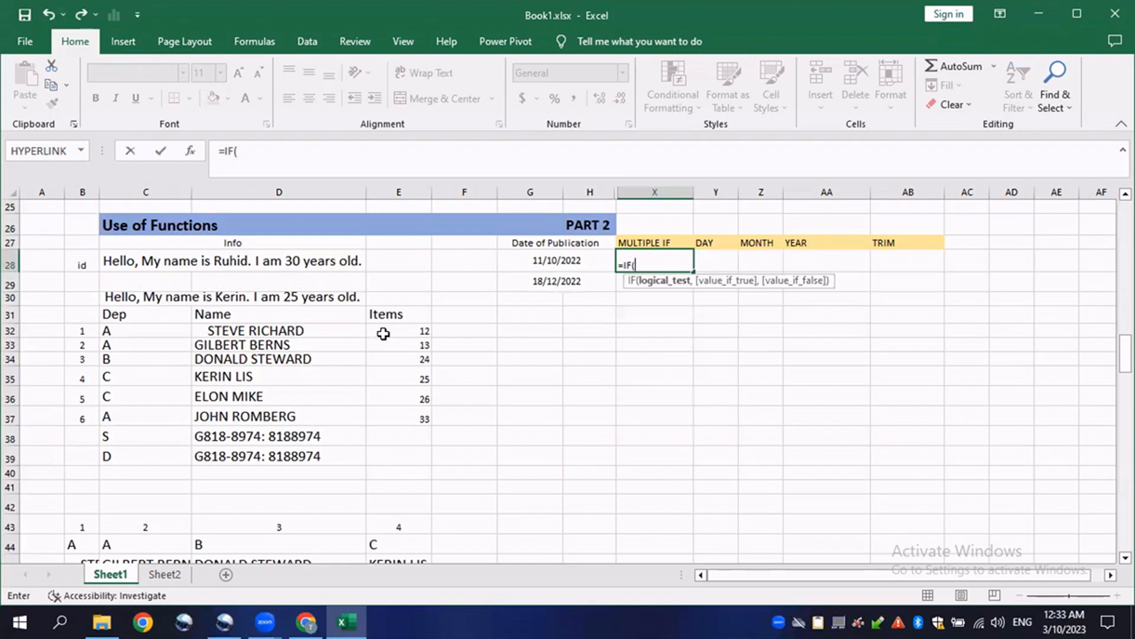
left_click(407, 332)
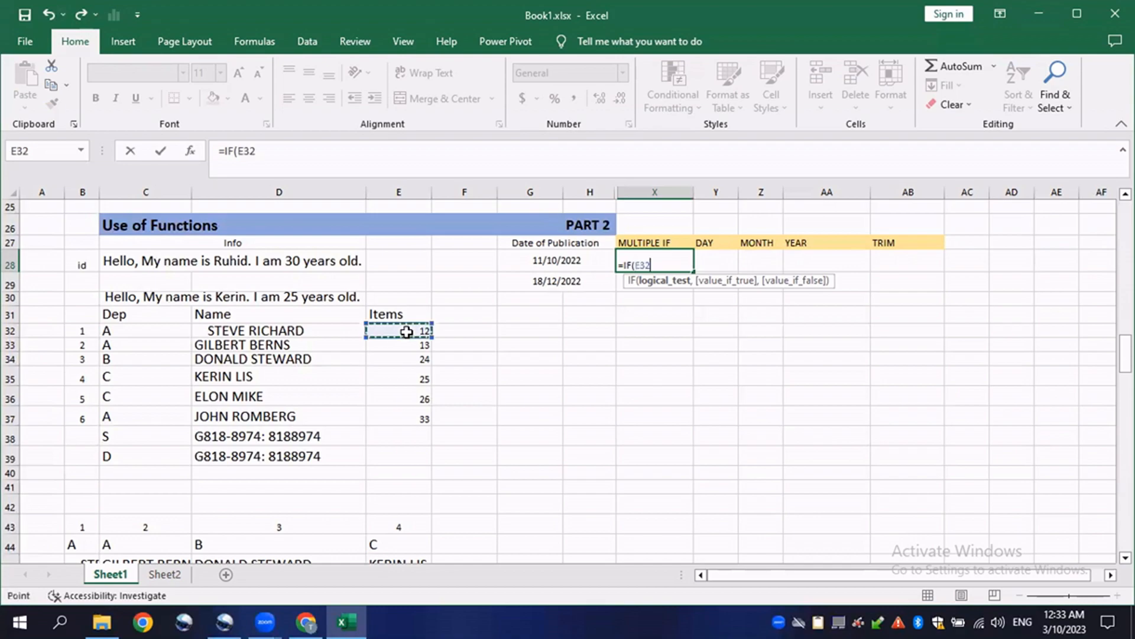
type(",")
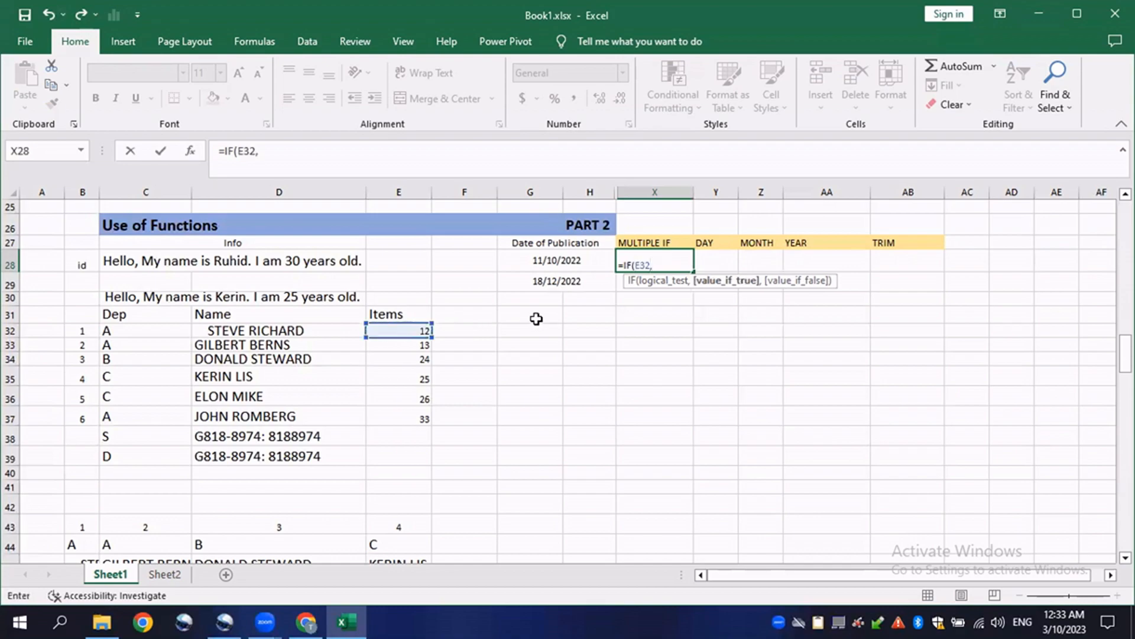
- Set the IF condition to E32<10 with "Small" as the true result
key("BackSpace")
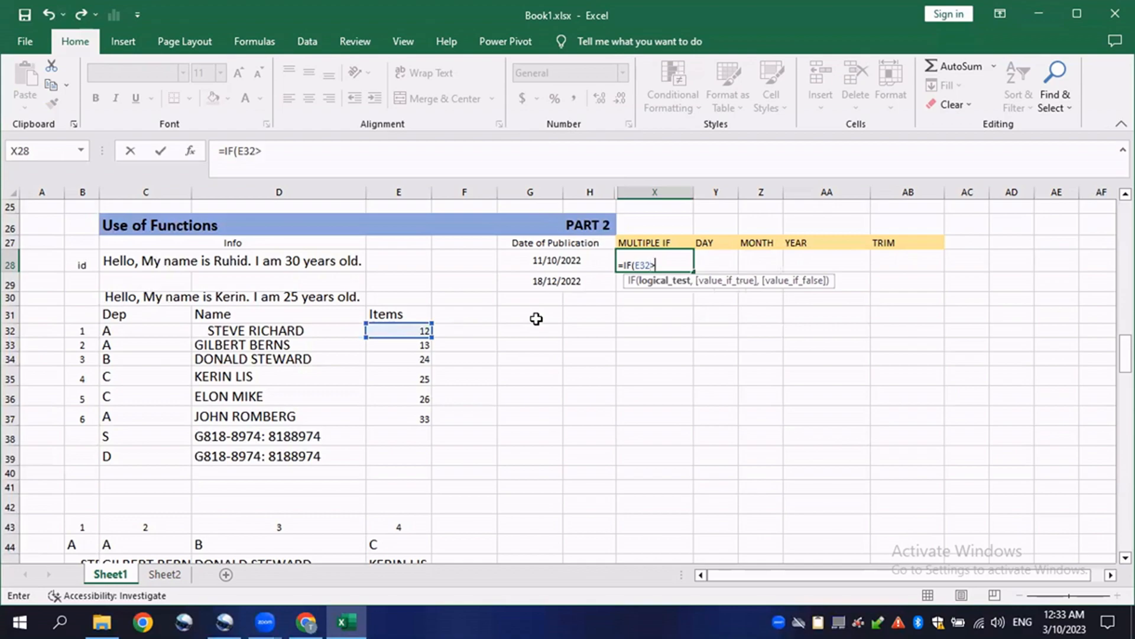
type(">10")
type(",")
key("BackSpace")
key("BackSpace")
key("BackSpace")
type(",")
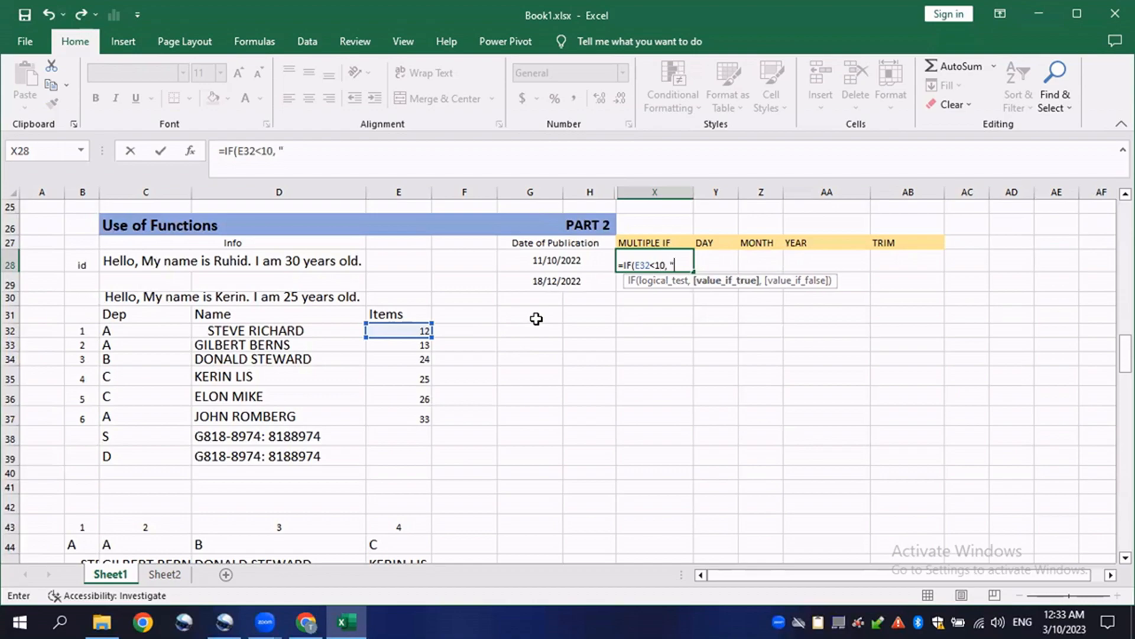
type(" \"sMALL")
key("BackSpace")
key("BackSpace")
key("BackSpace")
key("BackSpace")
type("mall\", ")
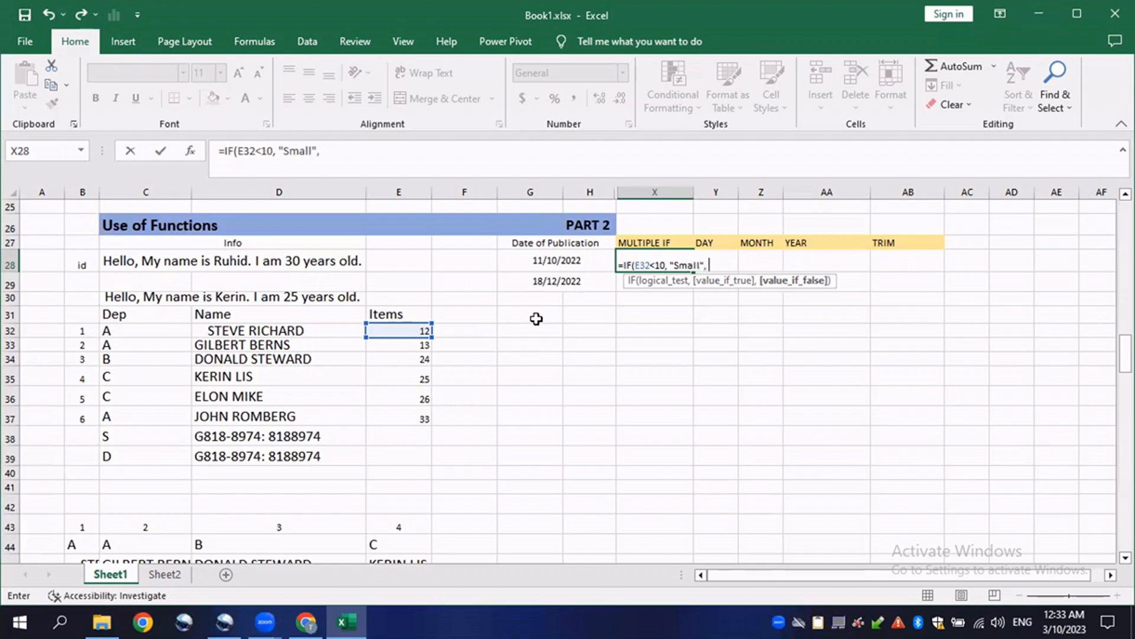
type("iIF")
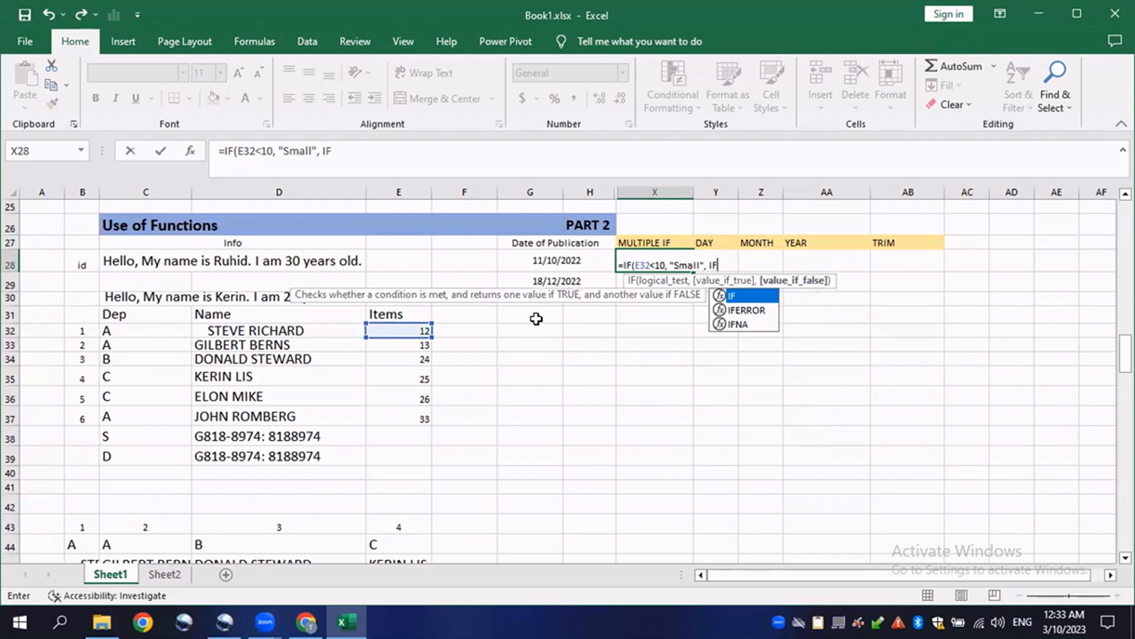
type("(")
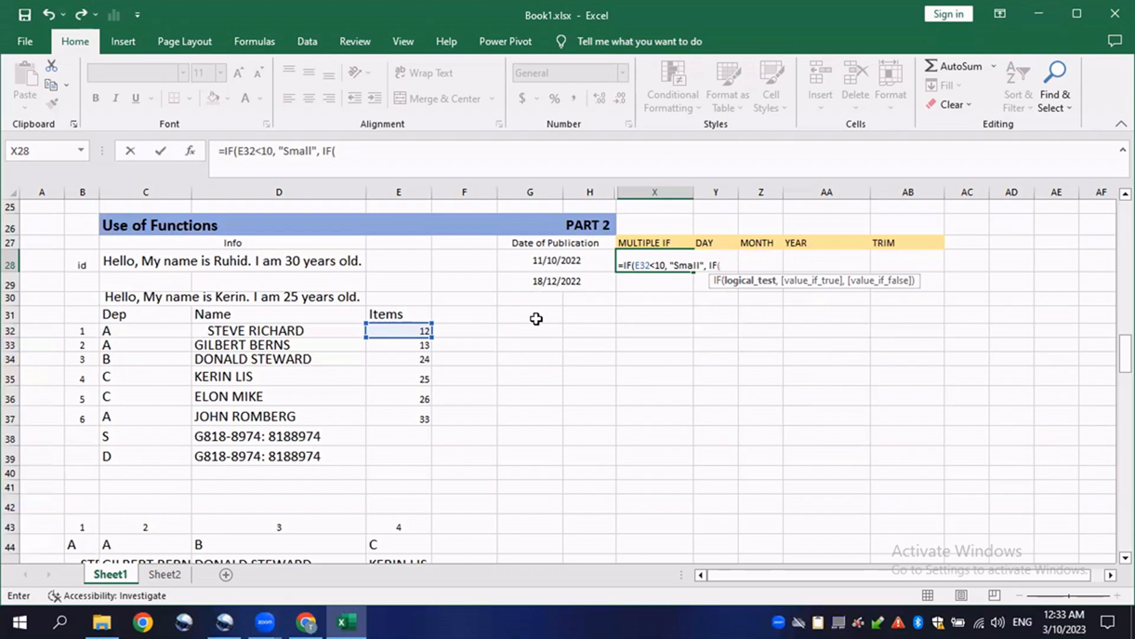
- Nest a second IF in X28 testing E32>10 with "Large" as its result, and enter the formula
left_click(406, 329)
type(">")
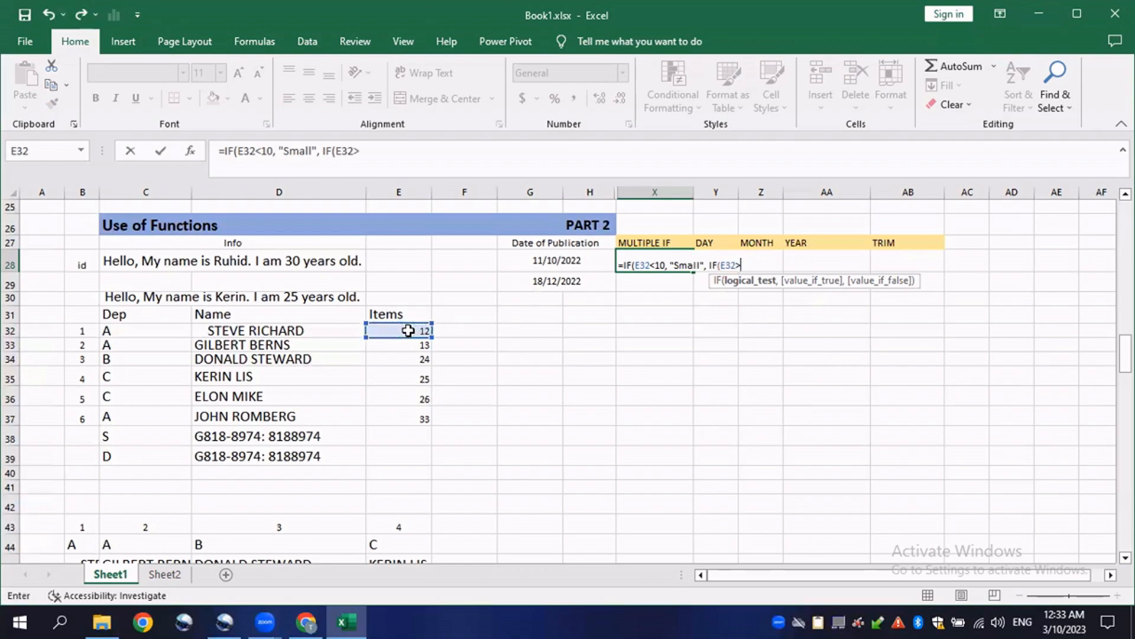
type("10,\"lARGE")
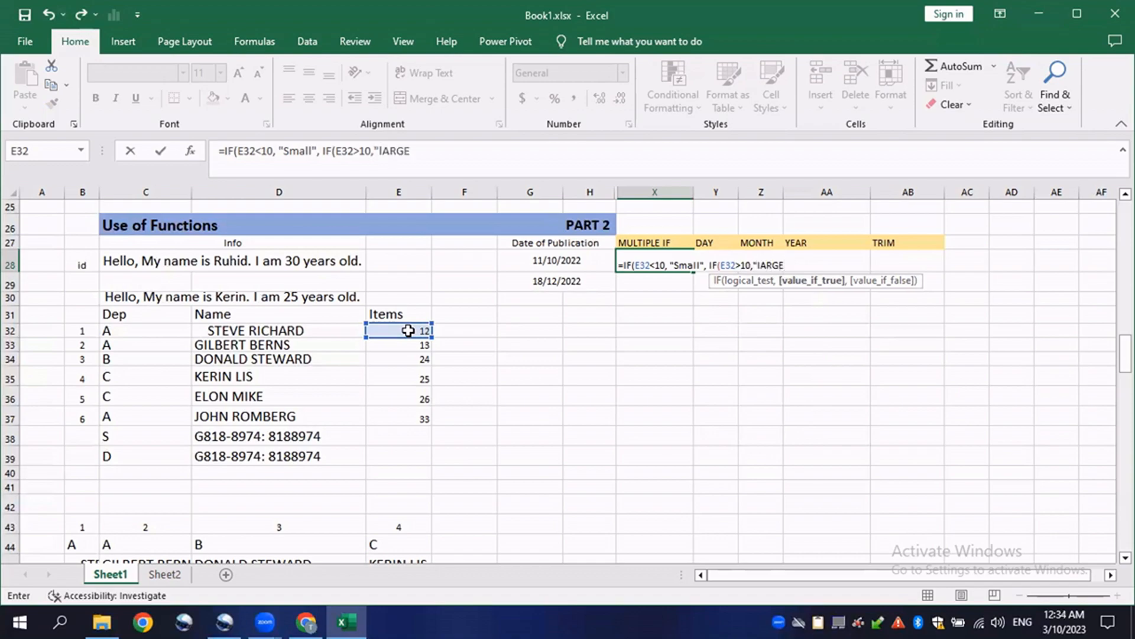
key("BackSpace")
key("BackSpace")
key("BackSpace")
type(")")
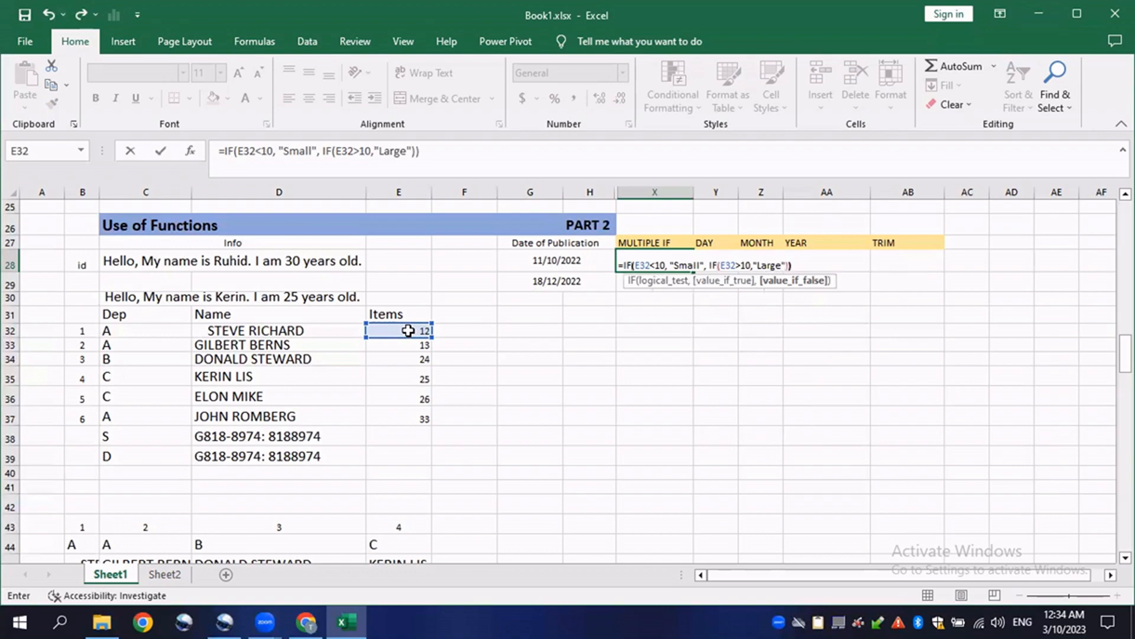
key("Return")
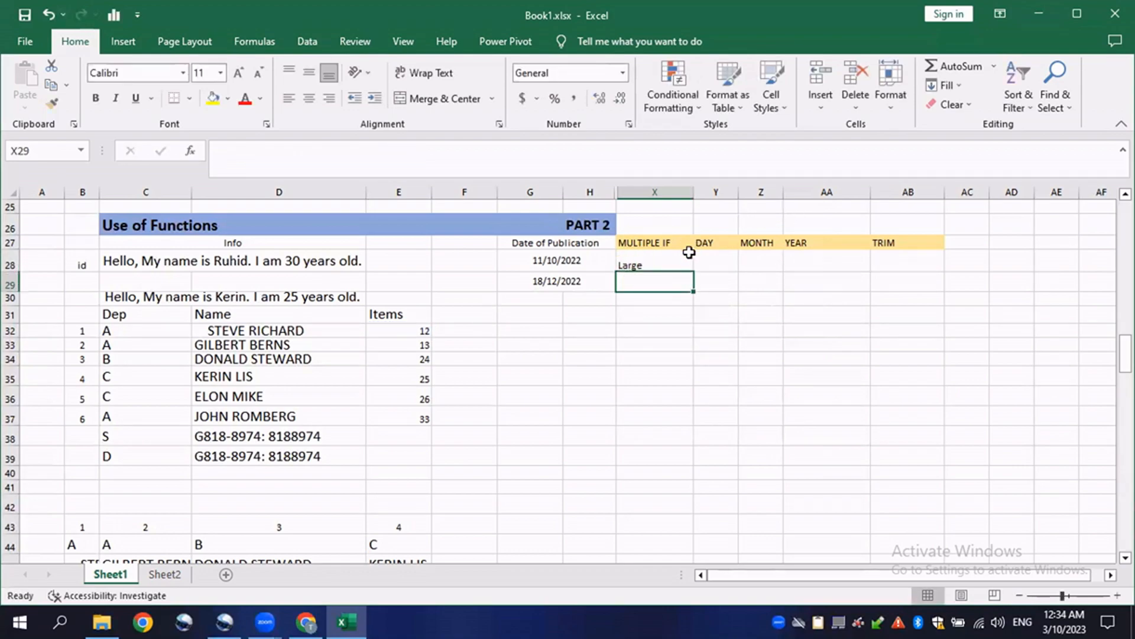
- Fill the MULTIPLE IF formula from X28 down through X32
left_click(685, 264)
left_click_drag(698, 272, 697, 351)
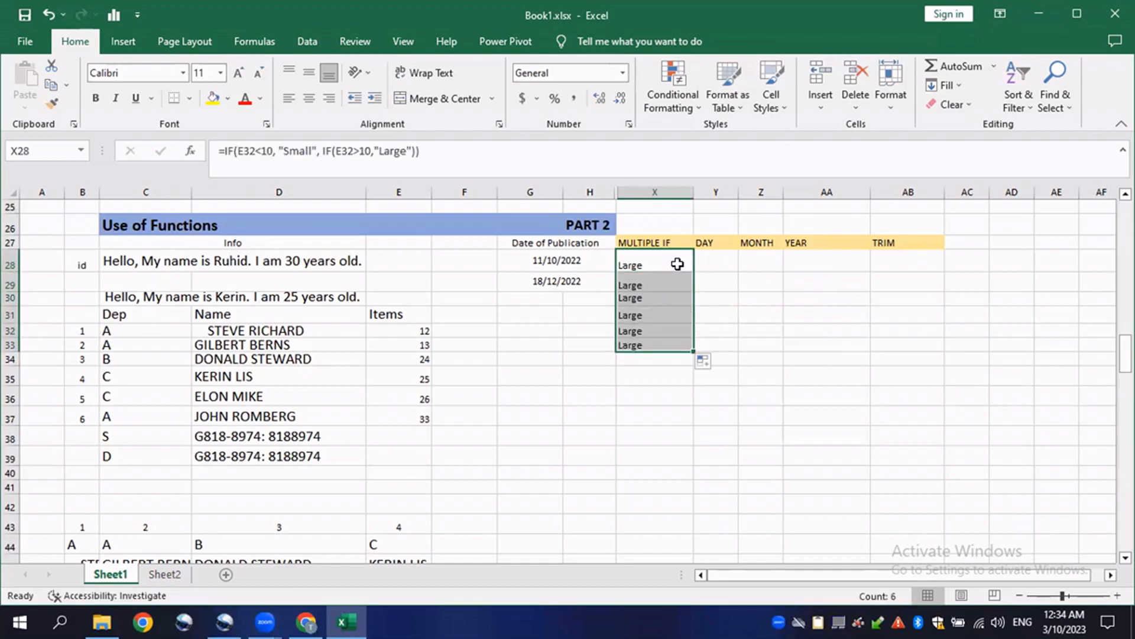
key("ctrl+z")
left_click_drag(697, 274, 693, 340)
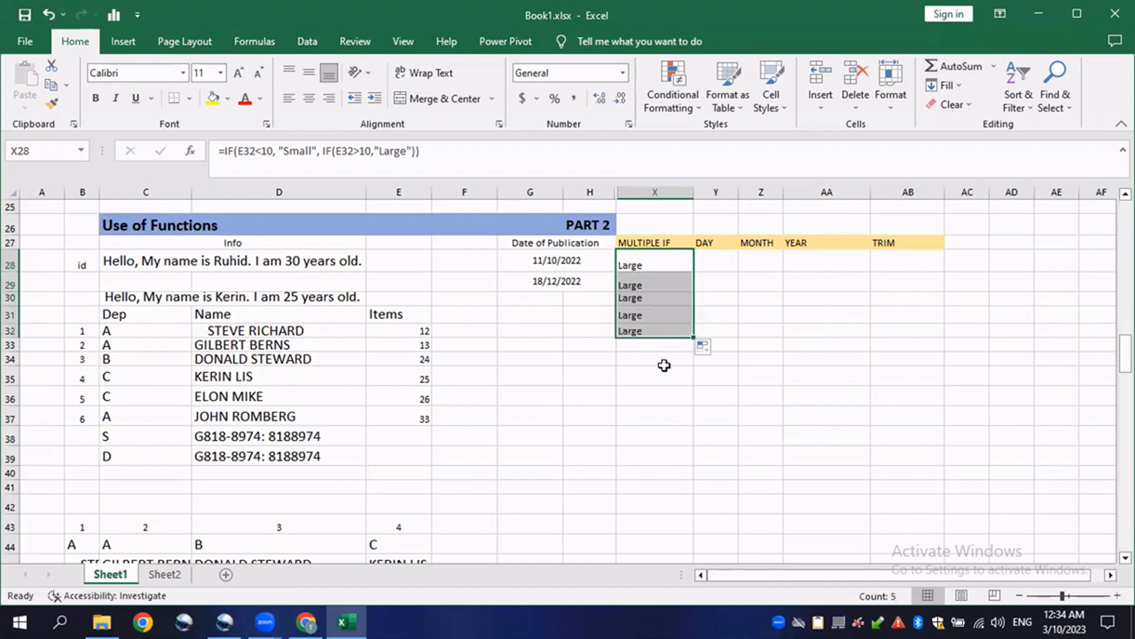
- Change the Items values to 1 in E33 and 5 in E35 to test the nested IF
left_click(426, 347)
type("1")
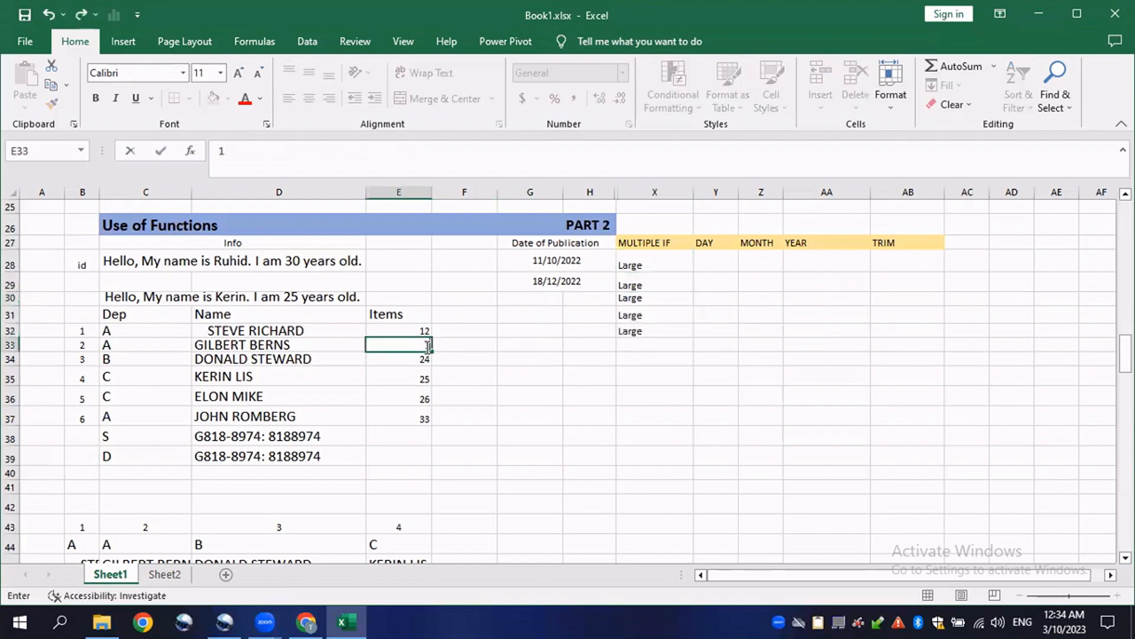
key("Return")
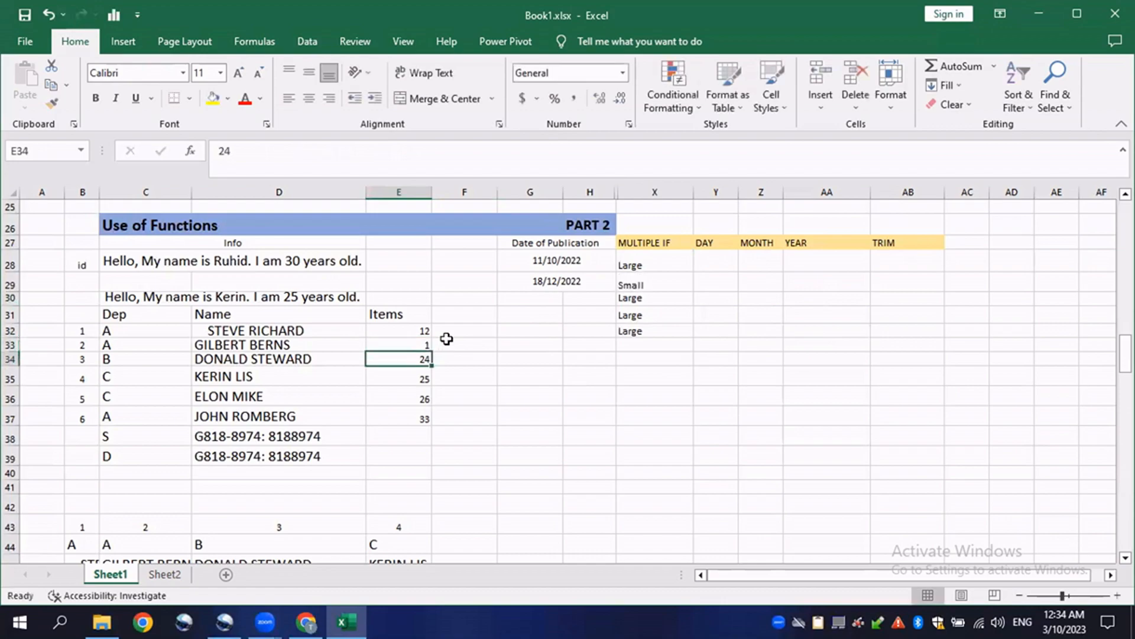
left_click(418, 332)
left_click(421, 376)
type("5")
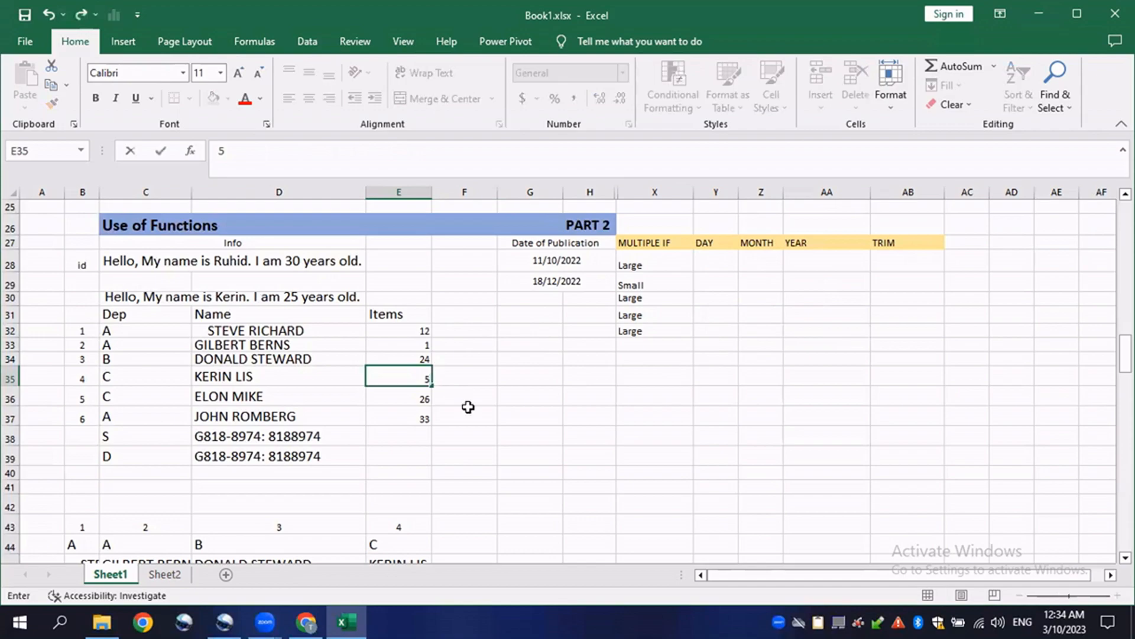
key("Return")
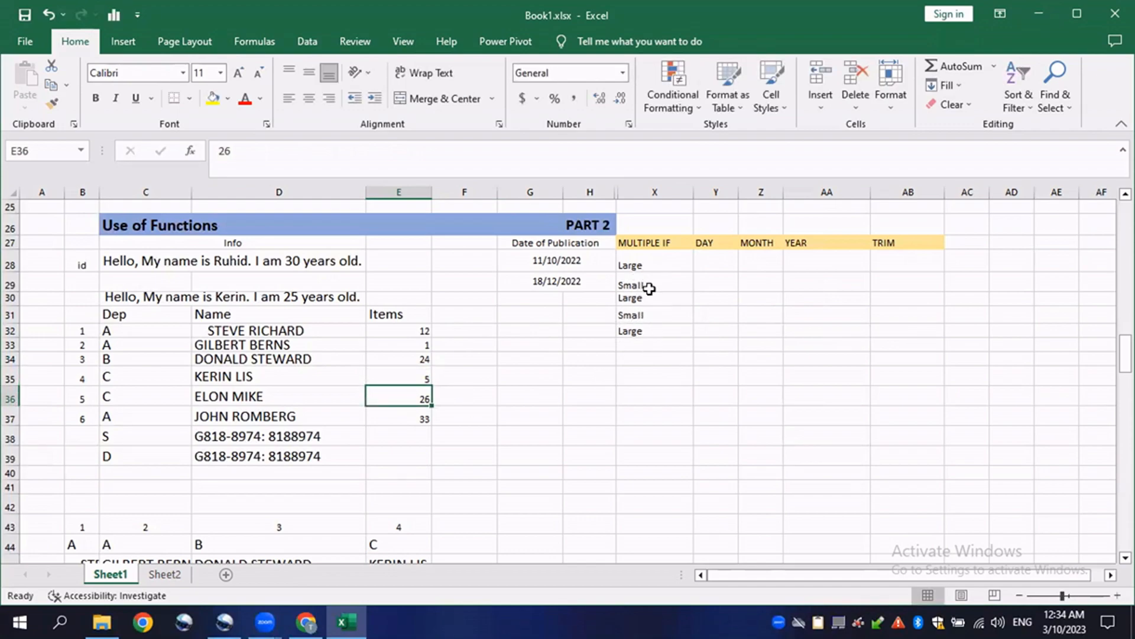
- Open the formula in X31 and highlight its first condition and "Small" result
double_click(646, 315)
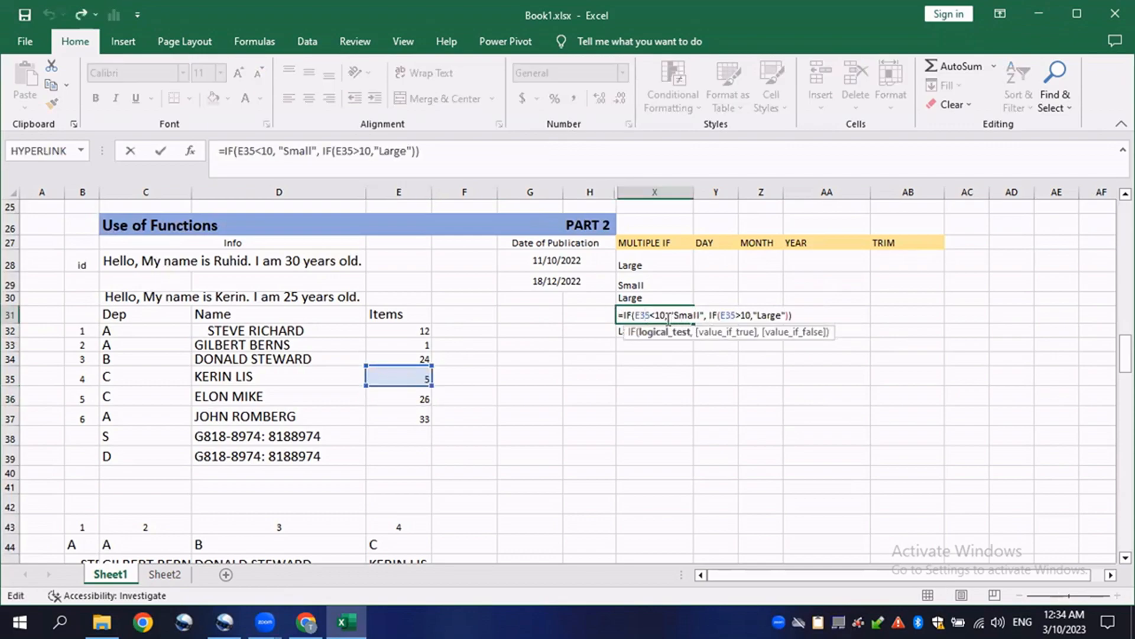
left_click_drag(665, 316, 625, 319)
left_click_drag(705, 316, 667, 314)
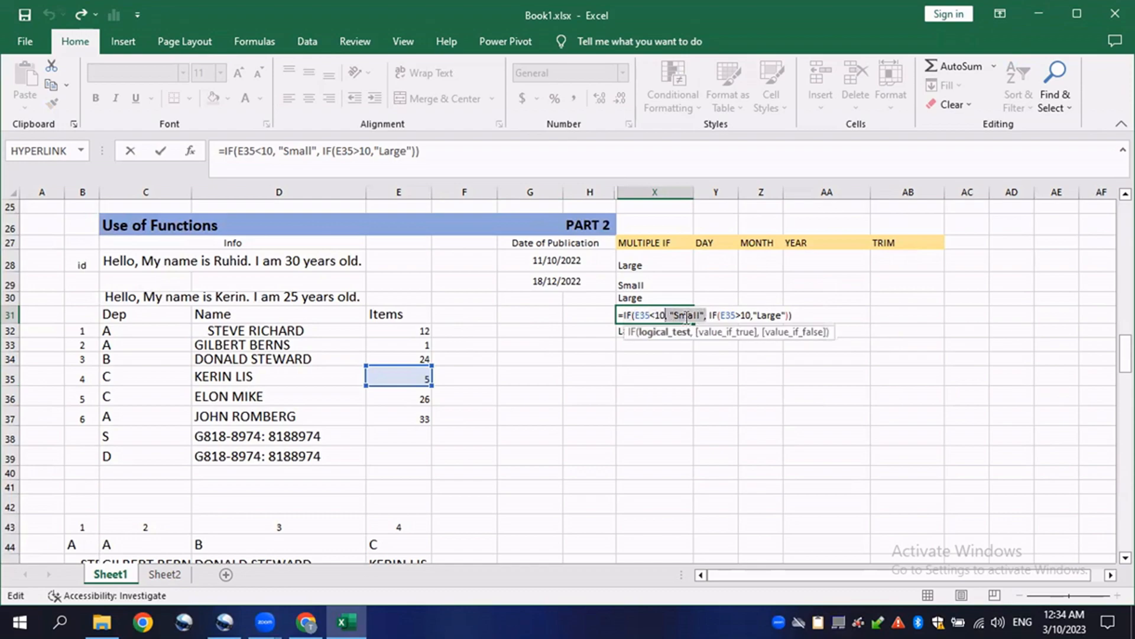
left_click(412, 374)
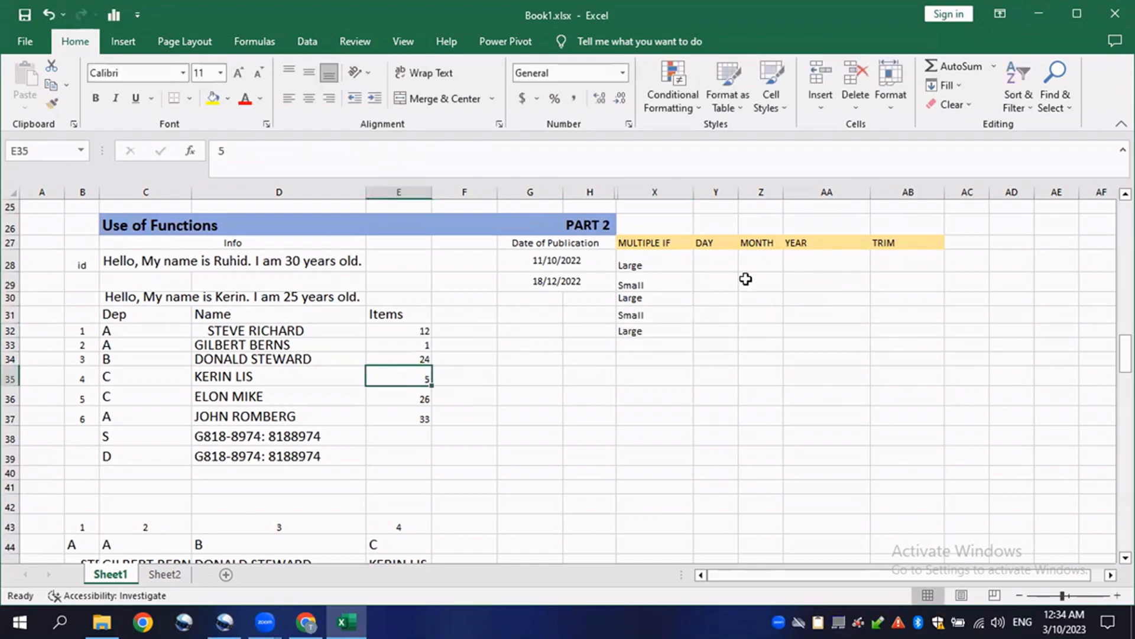
- Enter a DAY formula in Y28 that returns the day of the publication date in G28
left_click(733, 281)
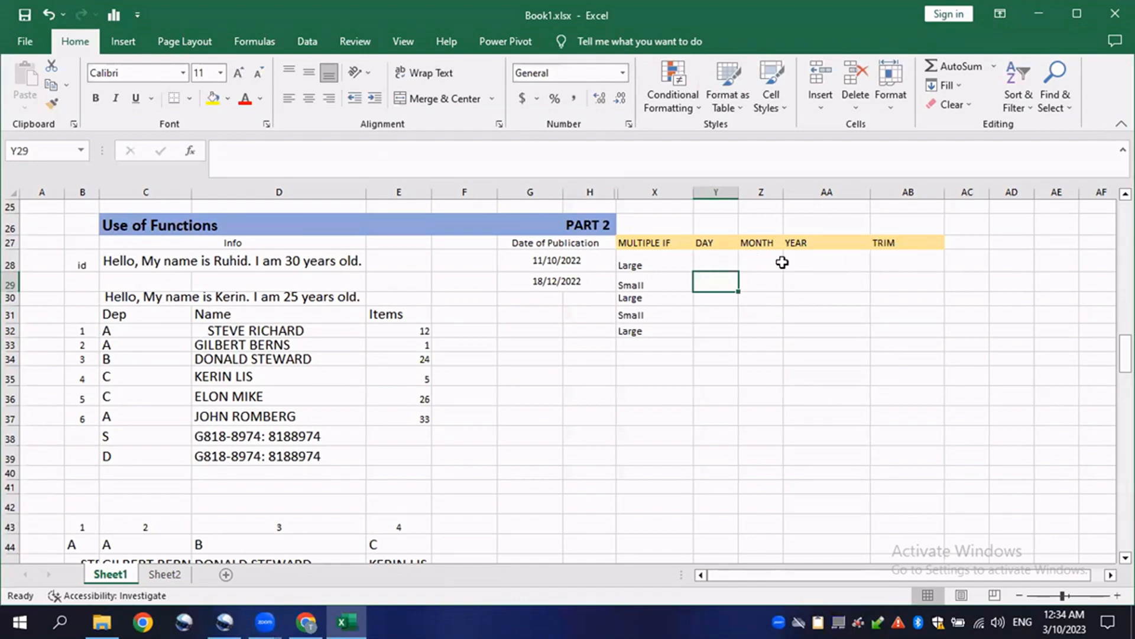
left_click(714, 259)
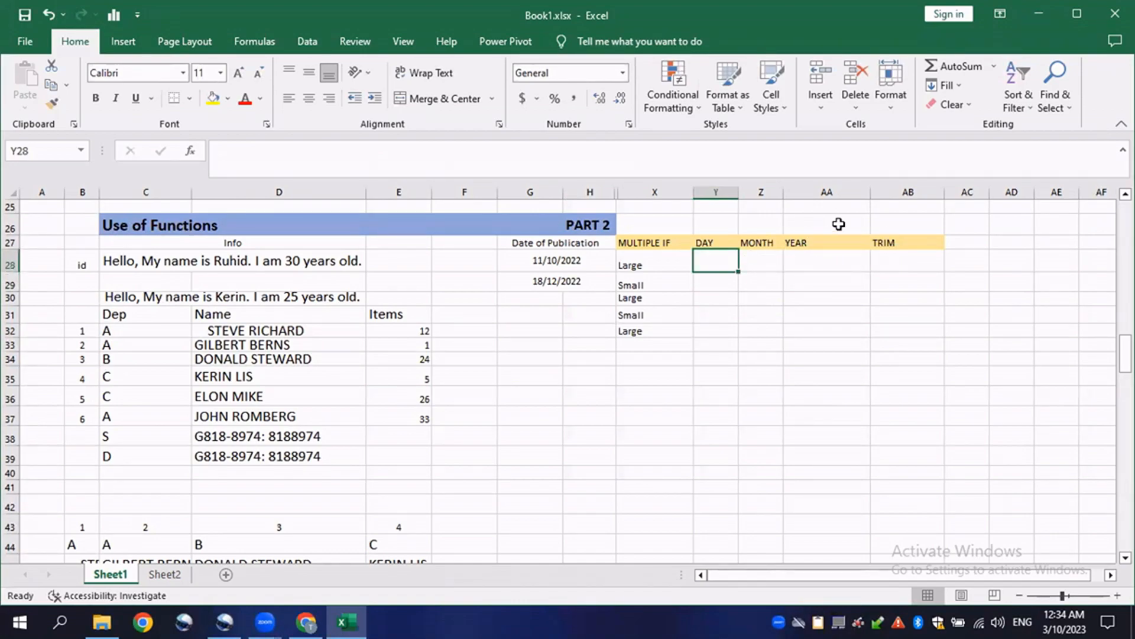
type("=day")
key("BackSpace")
key("BackSpace")
key("BackSpace")
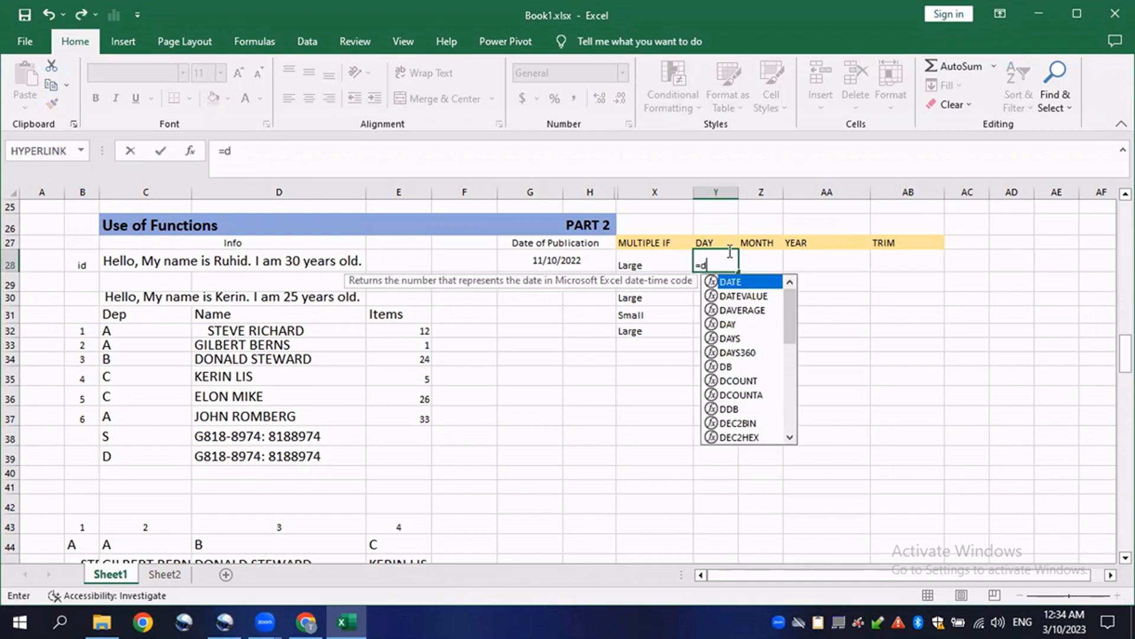
type("DAY(")
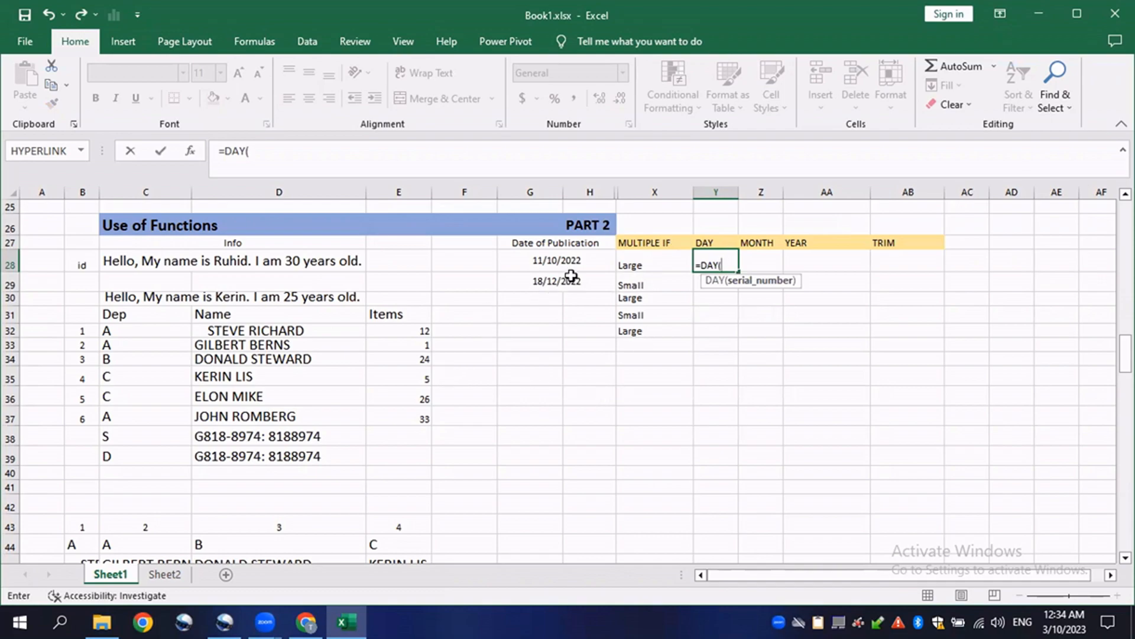
left_click(564, 259)
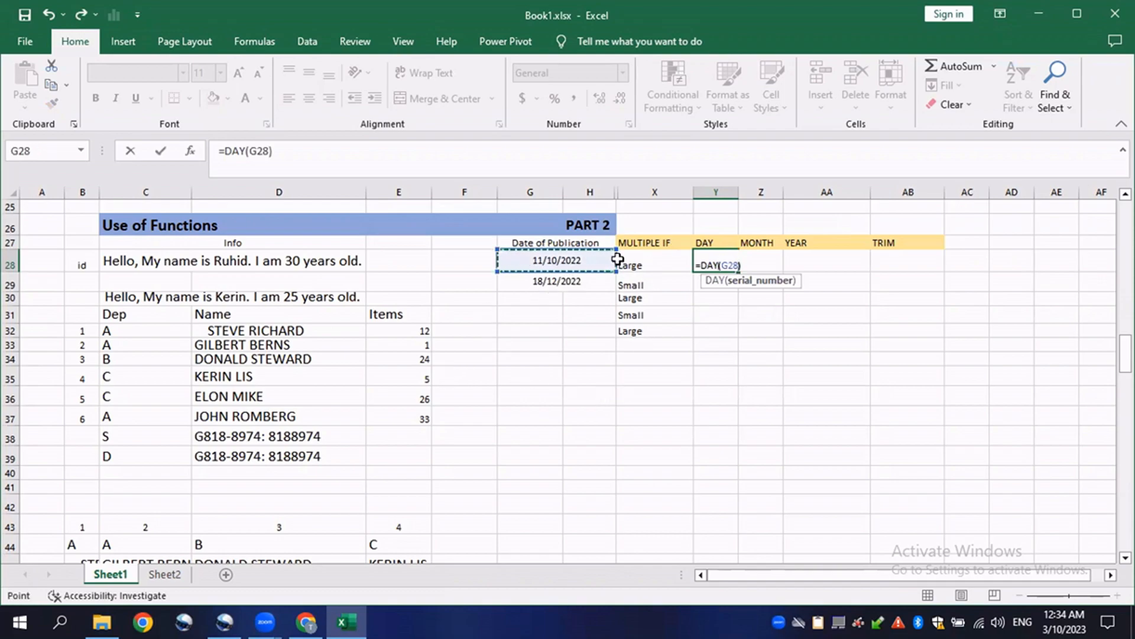
type(")")
key("Return")
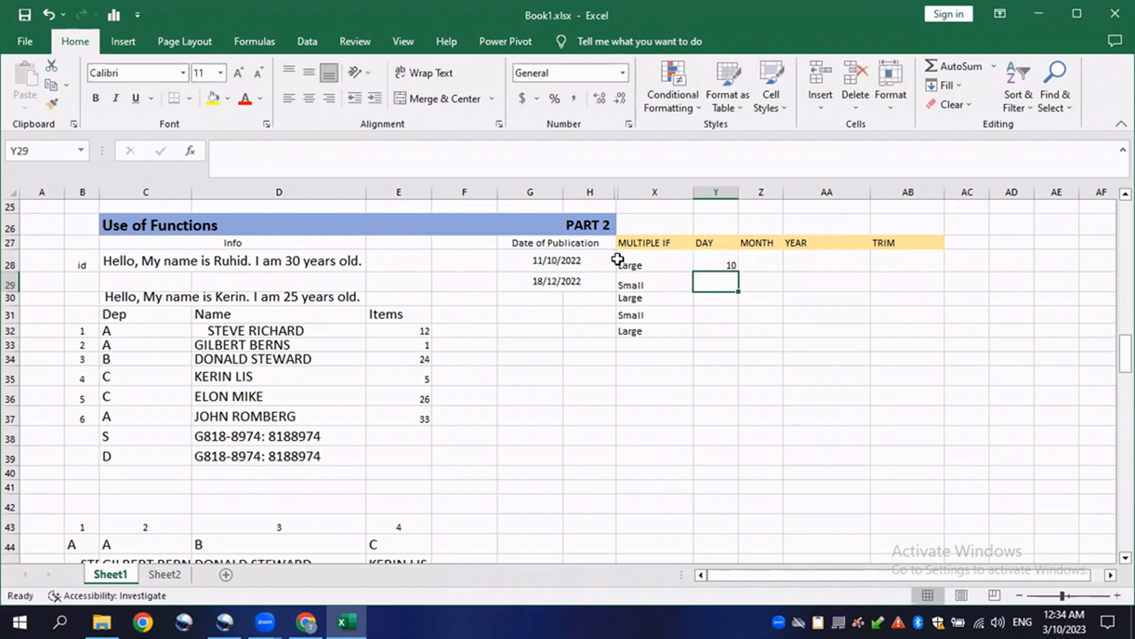
- Widen column Z and enter a MONTH formula in Z28 referencing the date in G28
left_click_drag(742, 193, 751, 193)
left_click(769, 259)
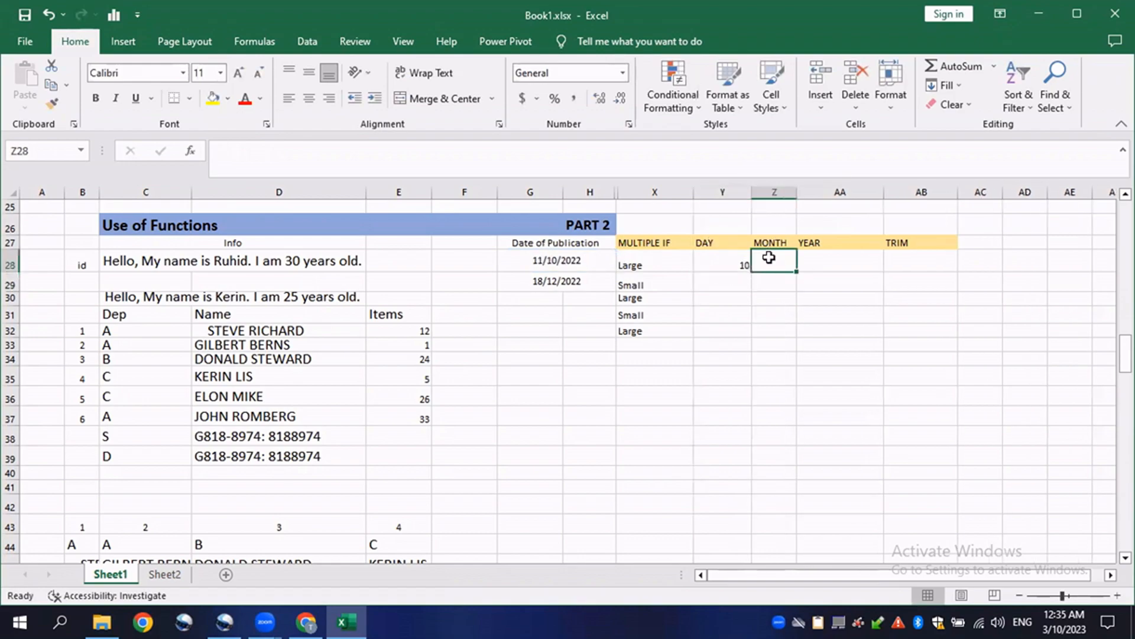
type("=MONTH")
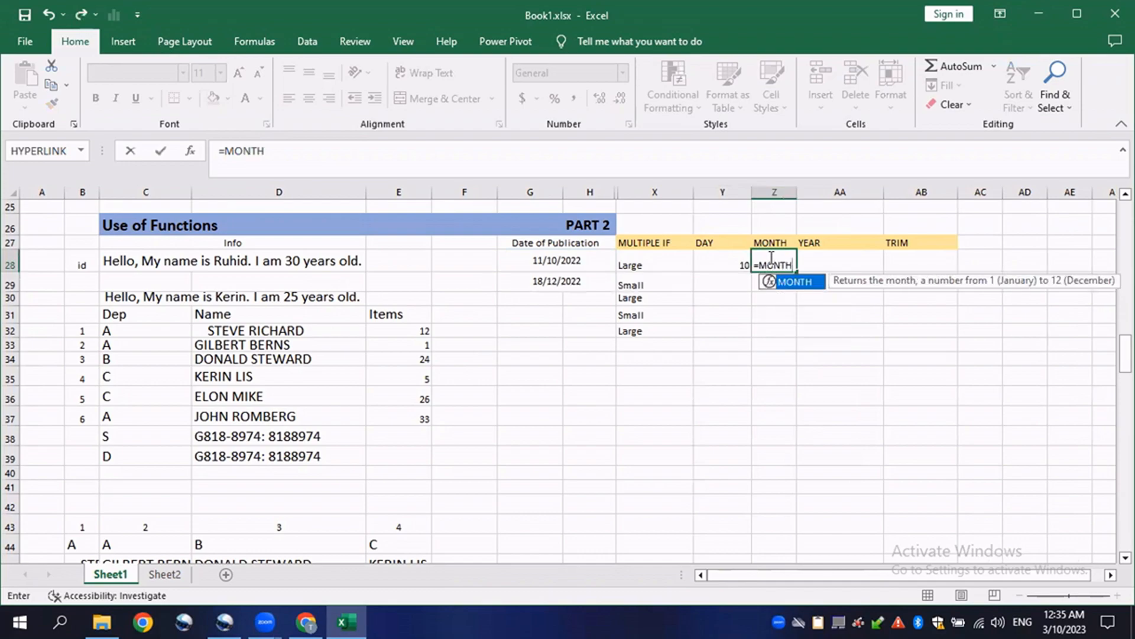
type("(")
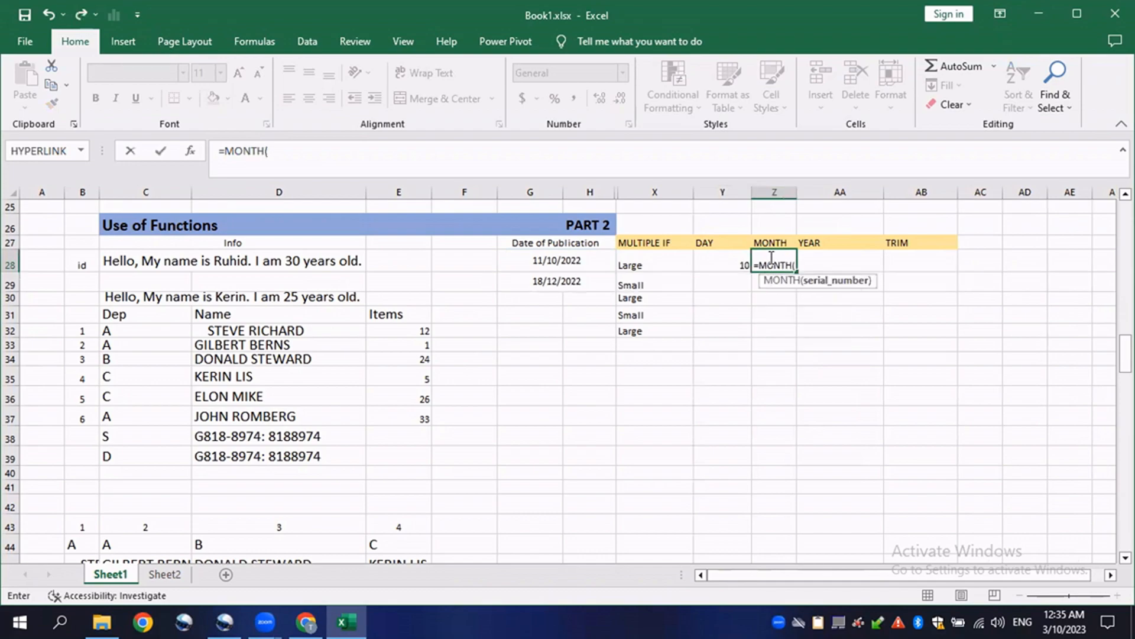
left_click(561, 262)
type(")")
key("Return")
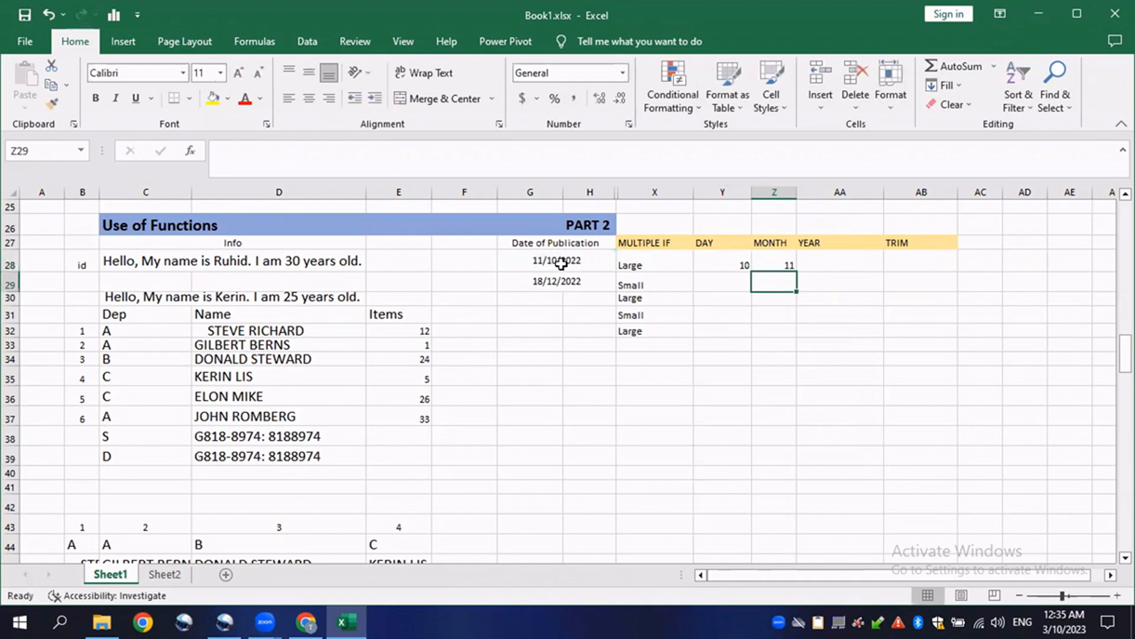
- Enter a YEAR formula in AA28 referencing the publication date in G28
left_click(818, 256)
double_click(821, 256)
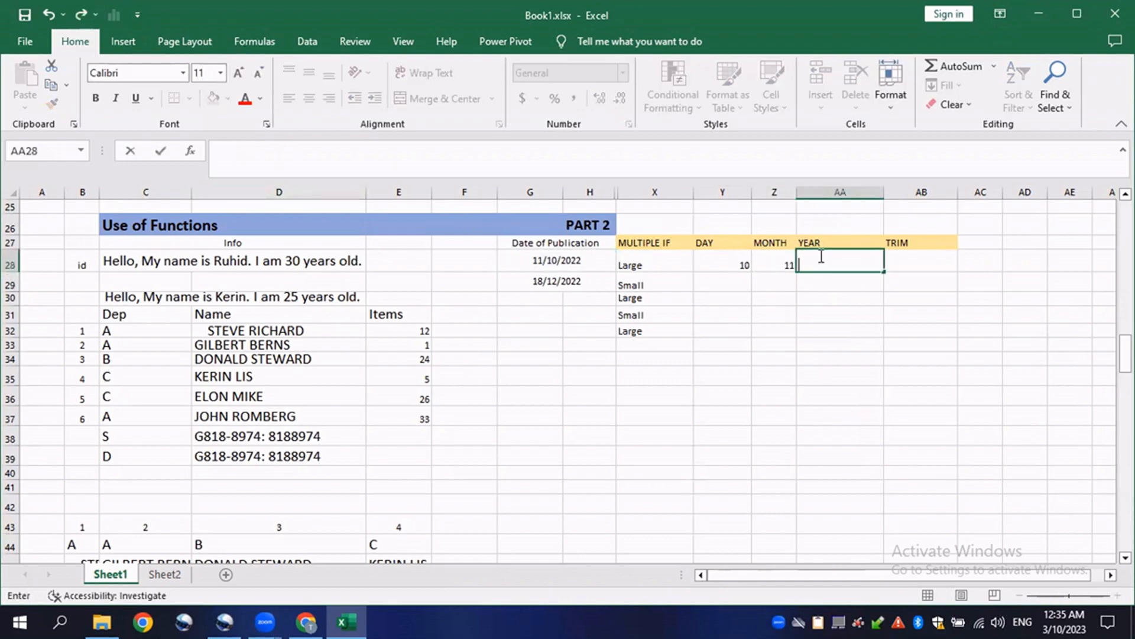
type("=YEAR(")
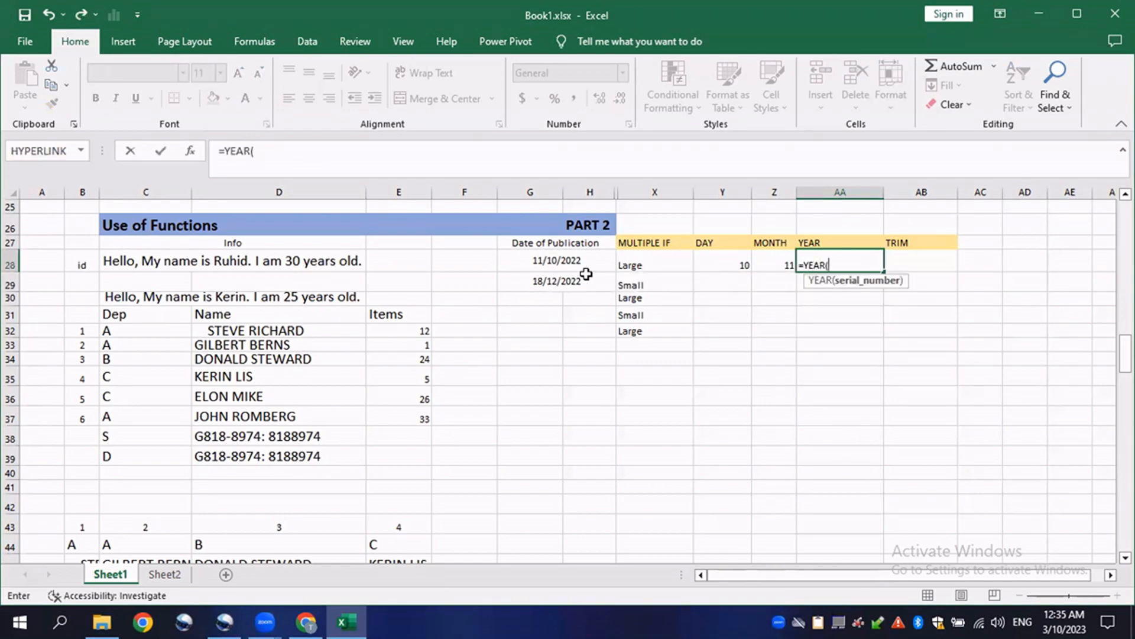
left_click(566, 263)
type(")")
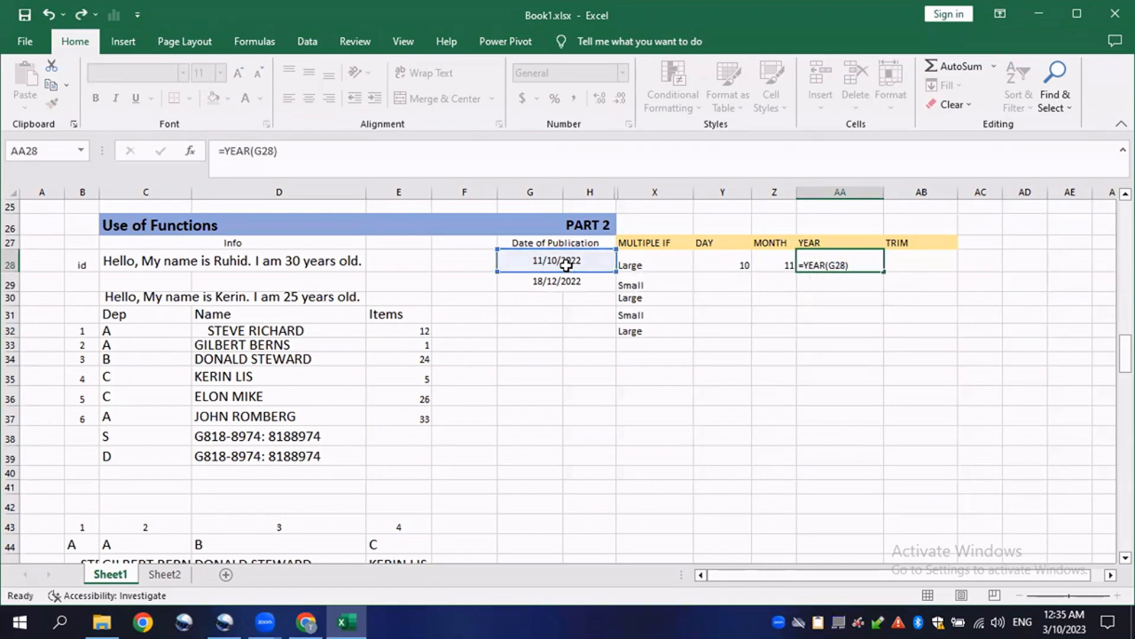
key("Return")
- Examine the leading and trailing spaces around the name in D32 before using TRIM
left_click(851, 262)
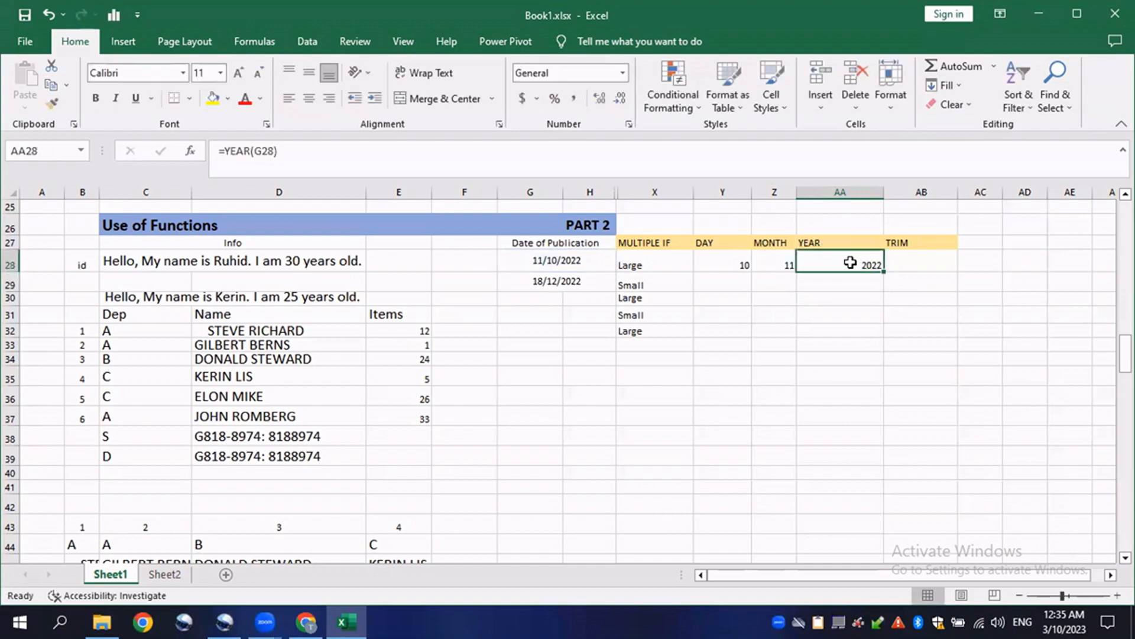
left_click(602, 255)
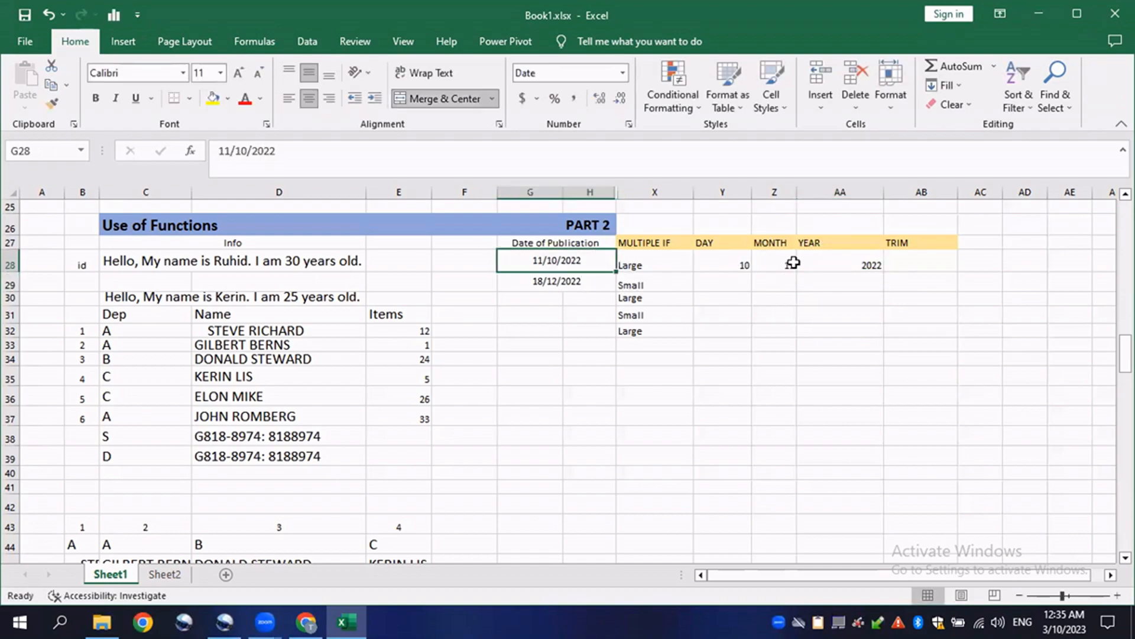
left_click(942, 261)
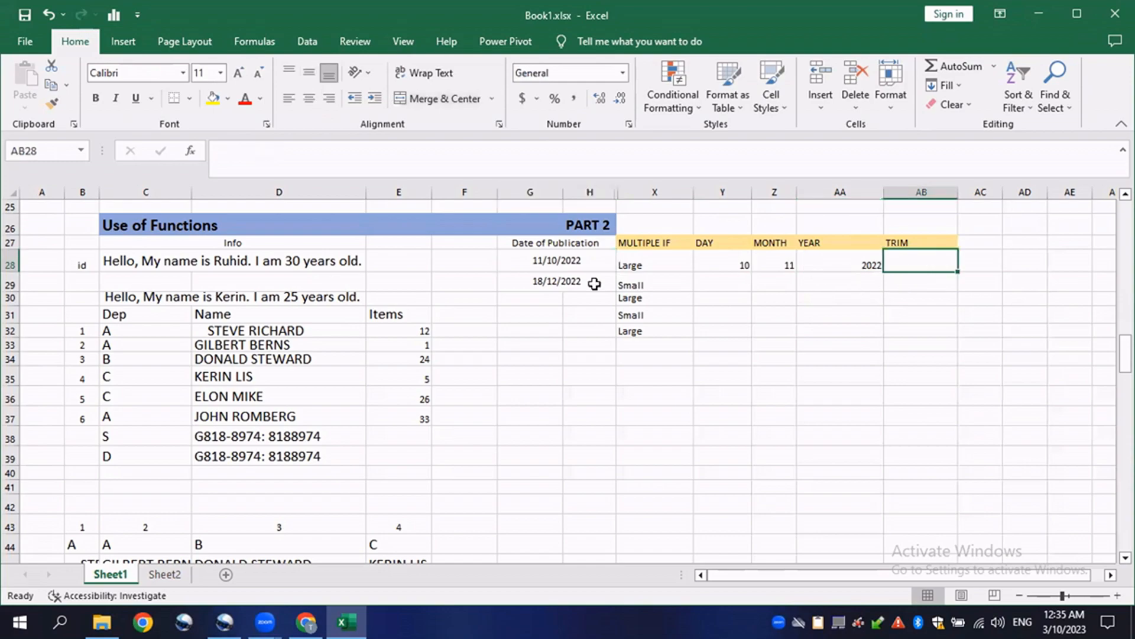
left_click(262, 347)
left_click(247, 329)
double_click(248, 329)
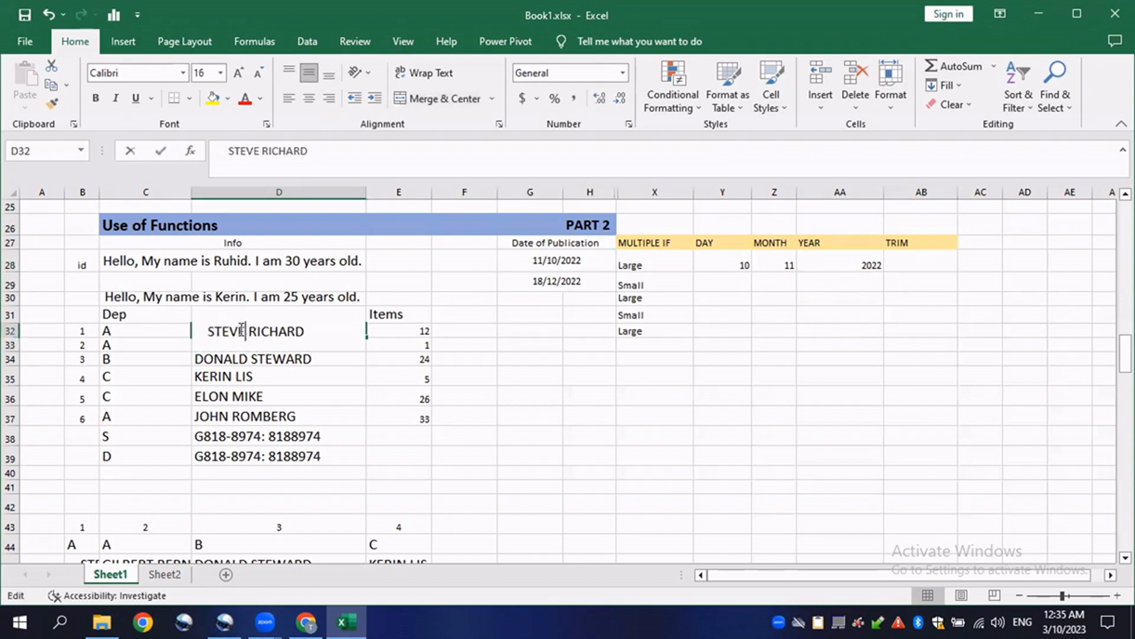
left_click_drag(208, 330, 189, 329)
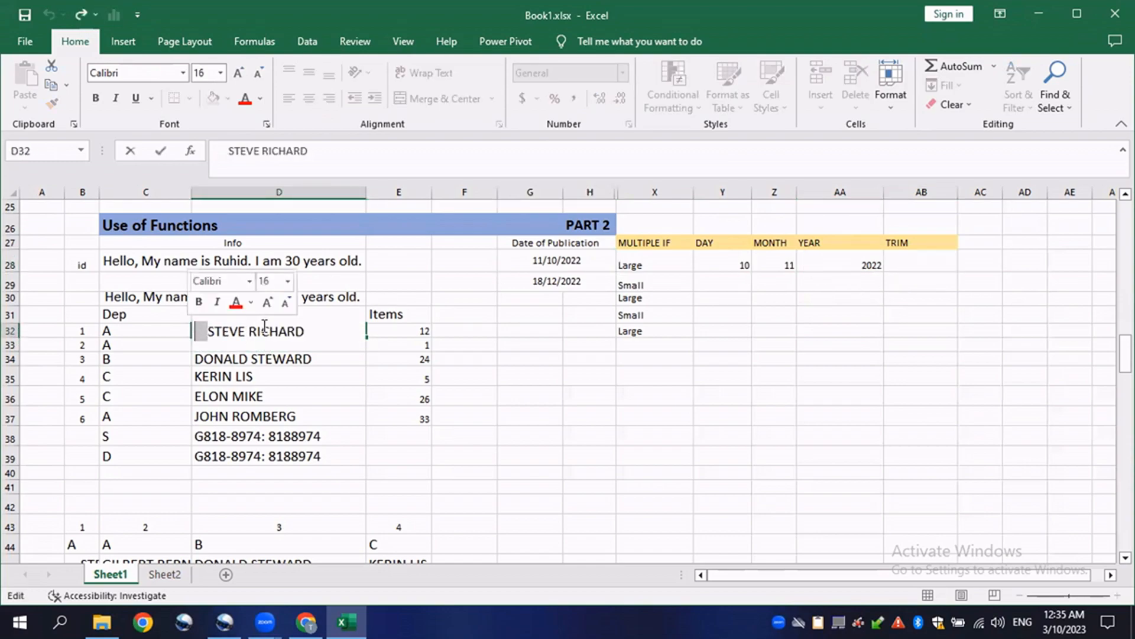
left_click_drag(304, 332, 348, 330)
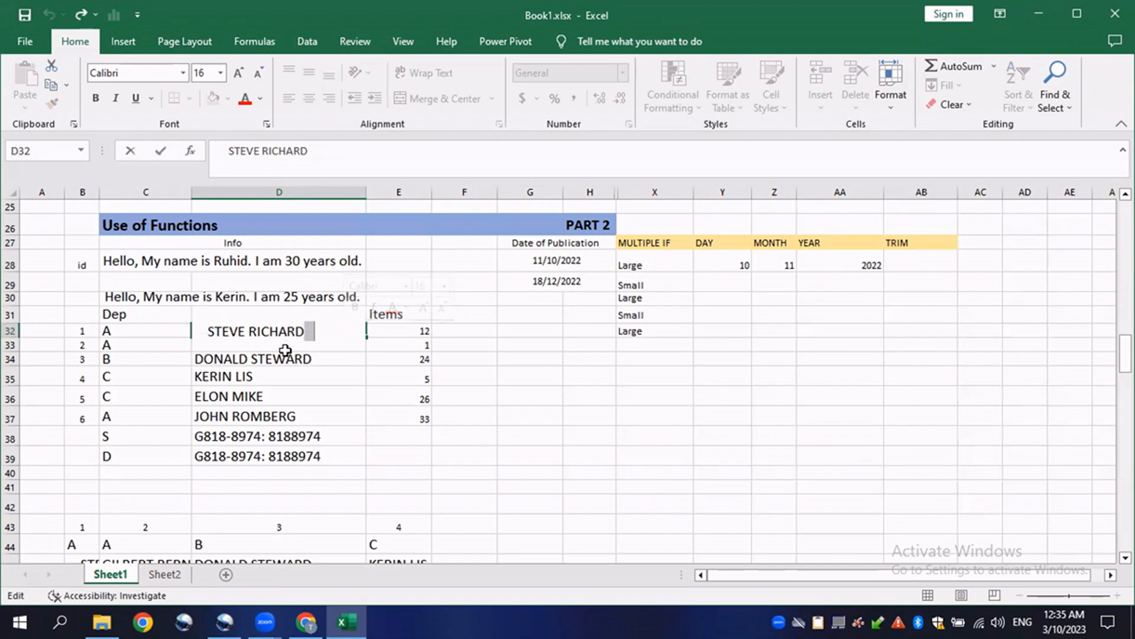
key("Escape")
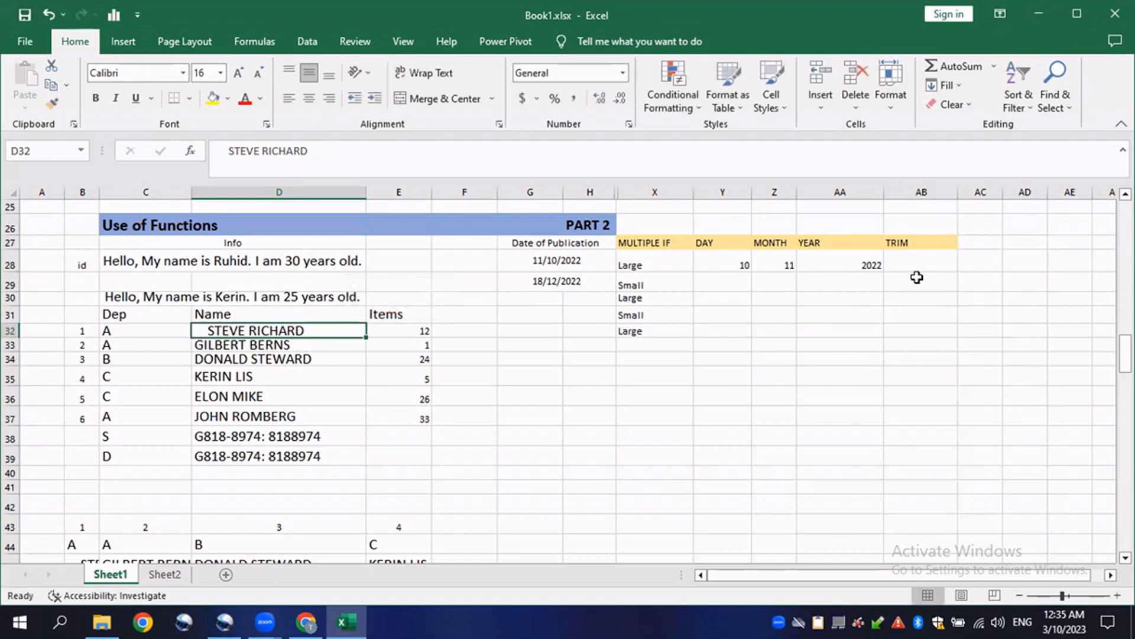
- Enter a TRIM formula in AB28 that removes the extra spaces from the name in D32, and widen column AB to fit
left_click(906, 261)
type("=TRIM(")
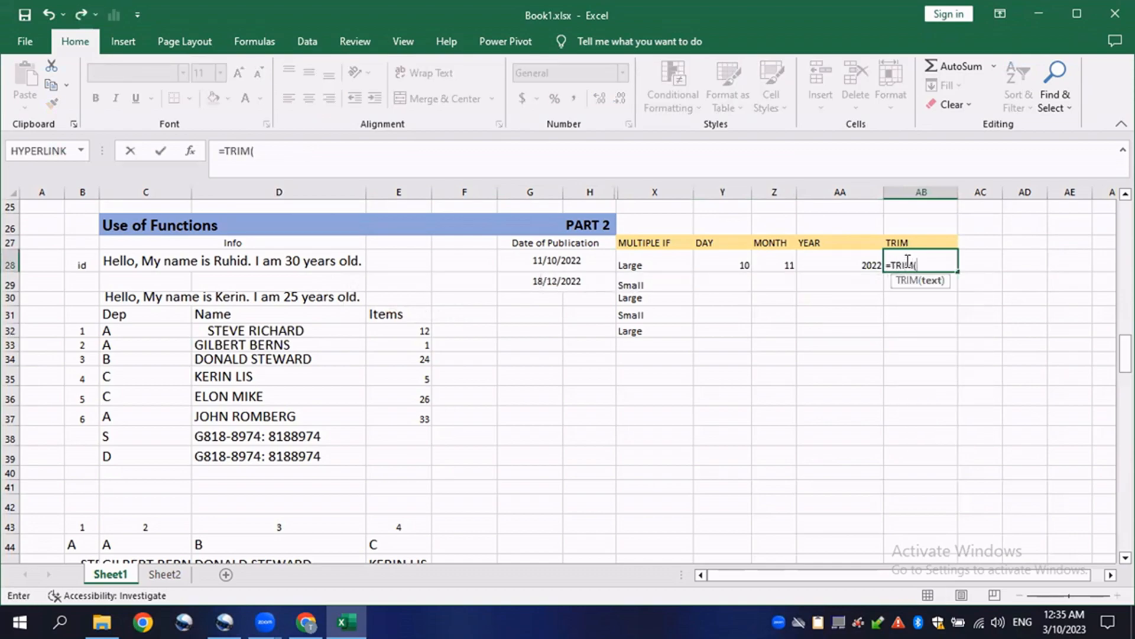
left_click(260, 332)
type(")")
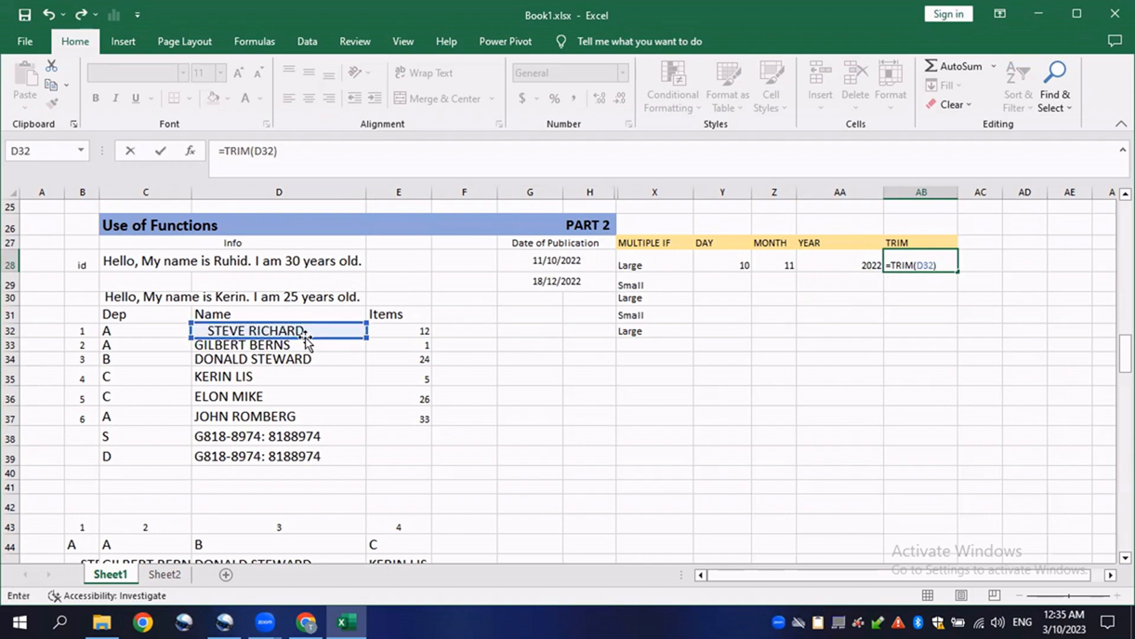
key("Return")
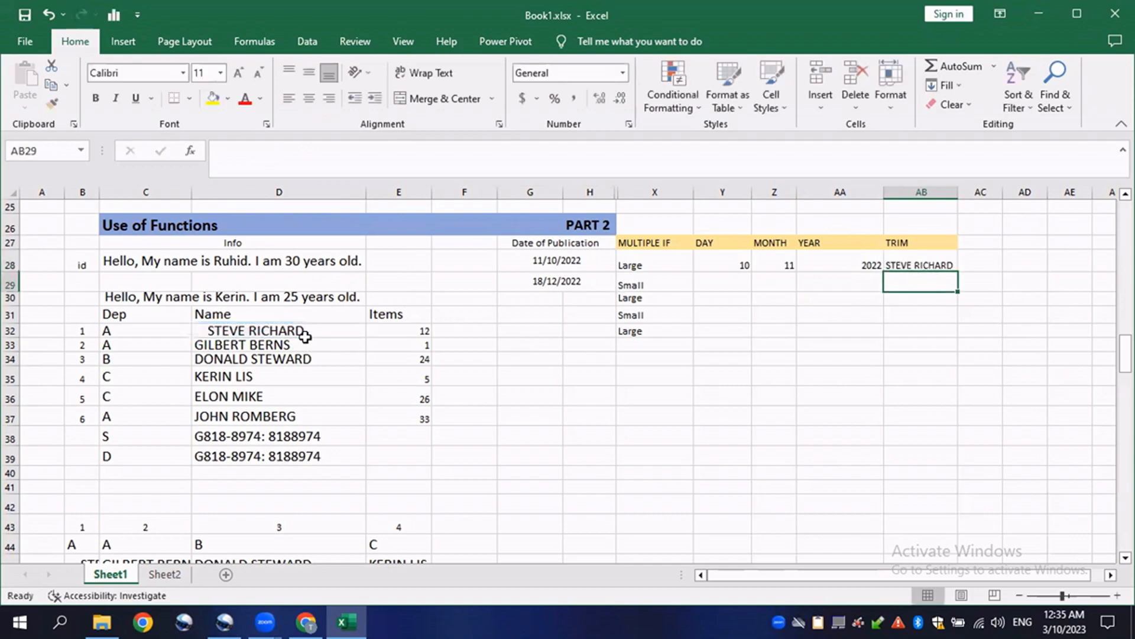
left_click(940, 260)
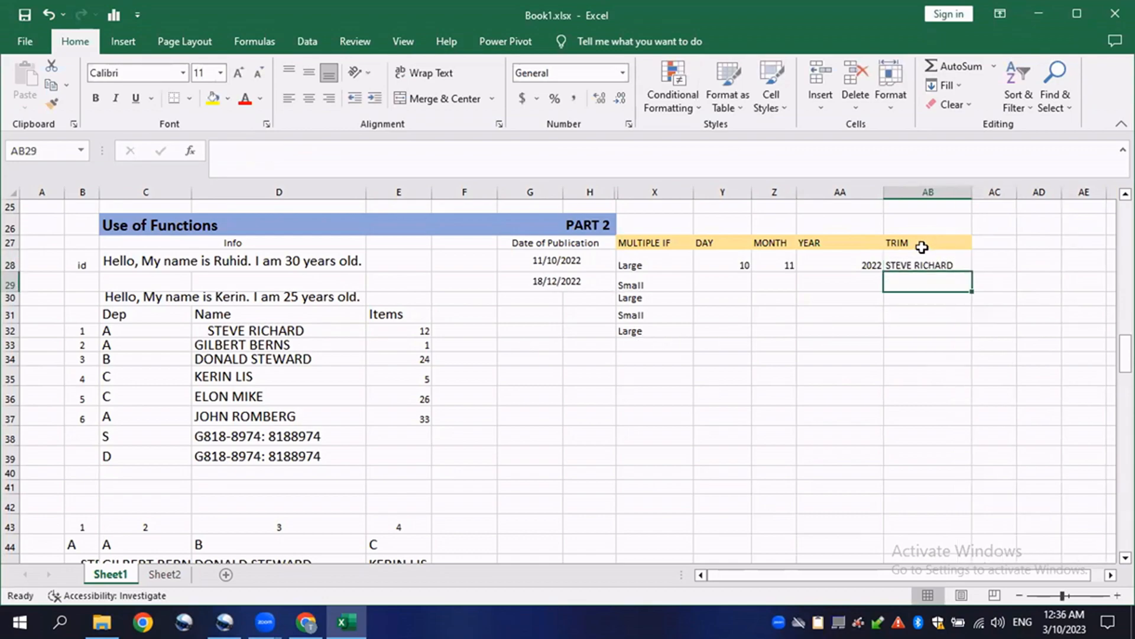
left_click(942, 257)
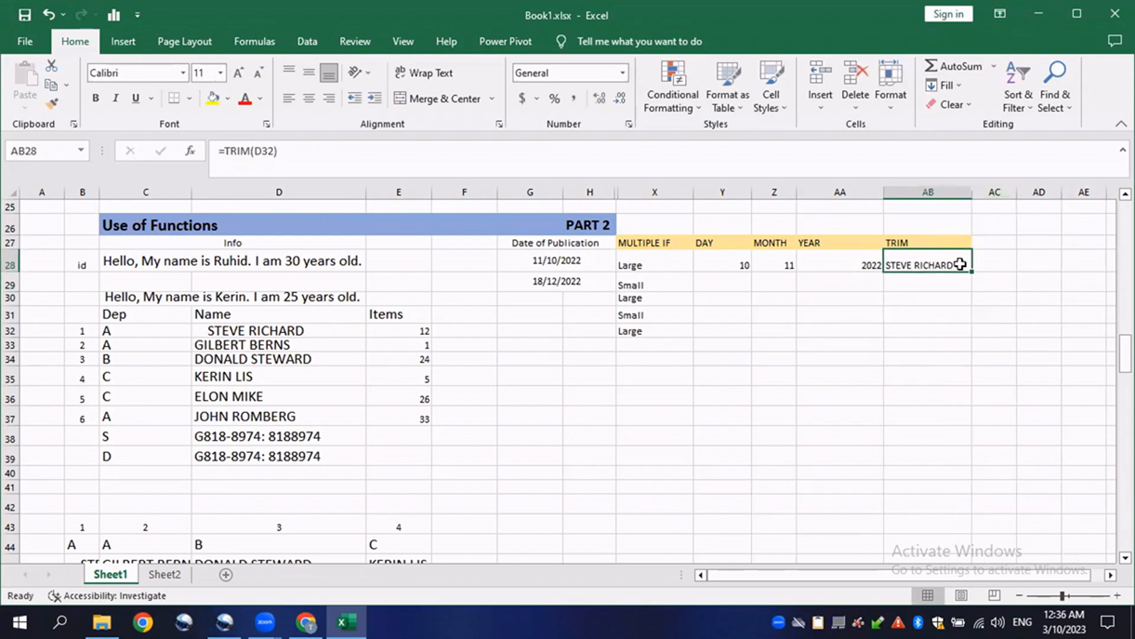
- Browse down the sheet to examine the Part 3 practical table with company descriptions
scroll(469, 400, "down", 6)
scroll(444, 393, "up", 1)
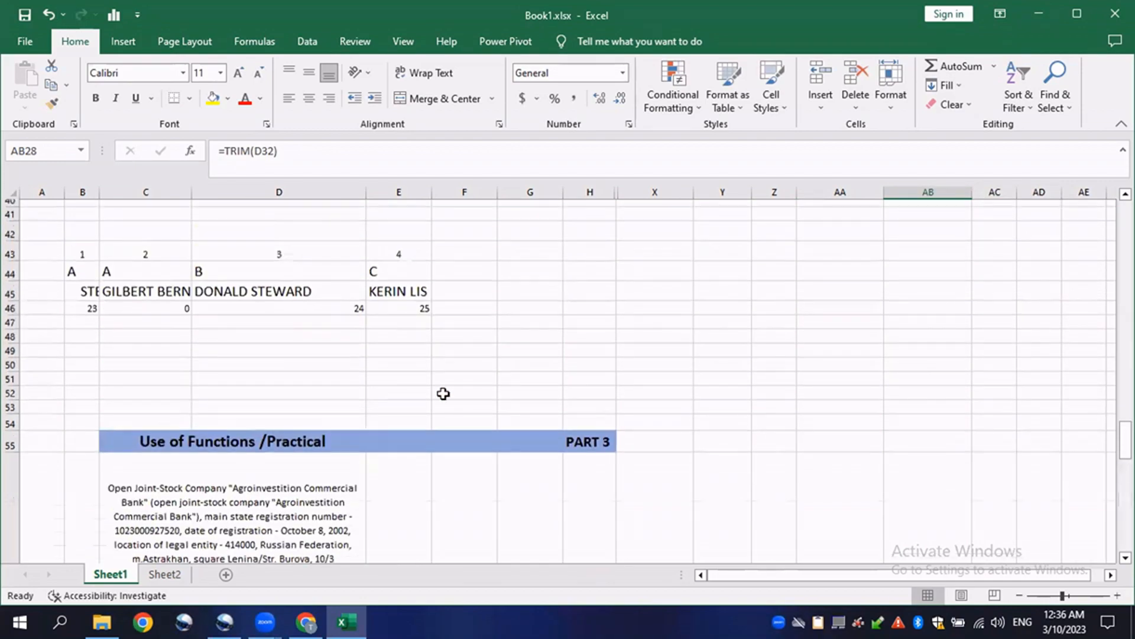
scroll(882, 365, "up", 5)
scroll(619, 418, "down", 4)
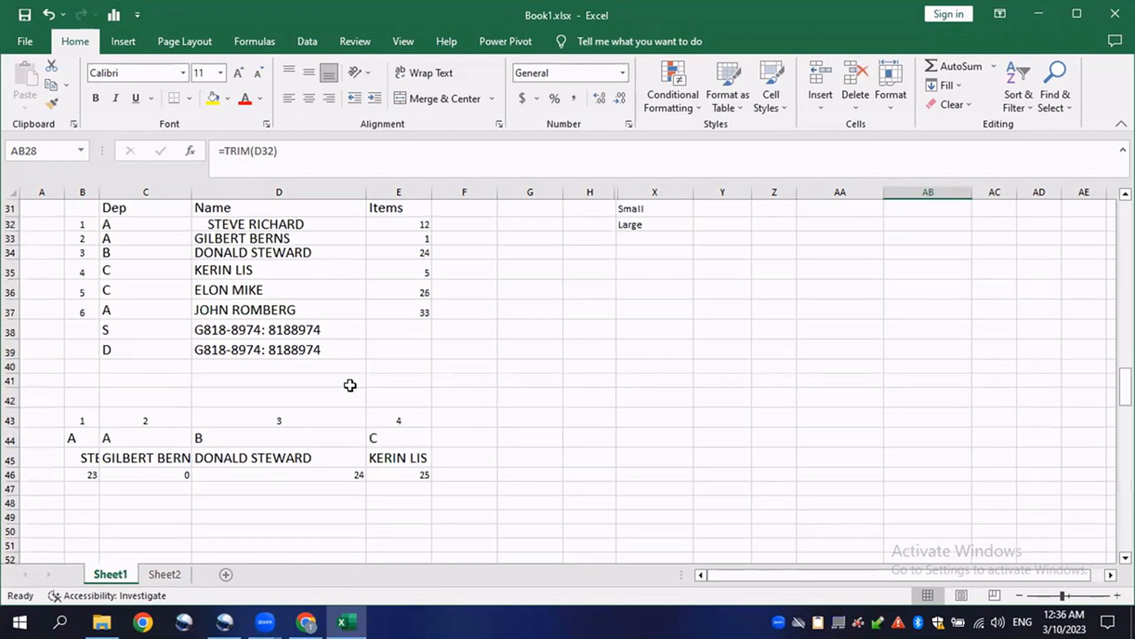
scroll(684, 365, "up", 2)
scroll(400, 401, "down", 5)
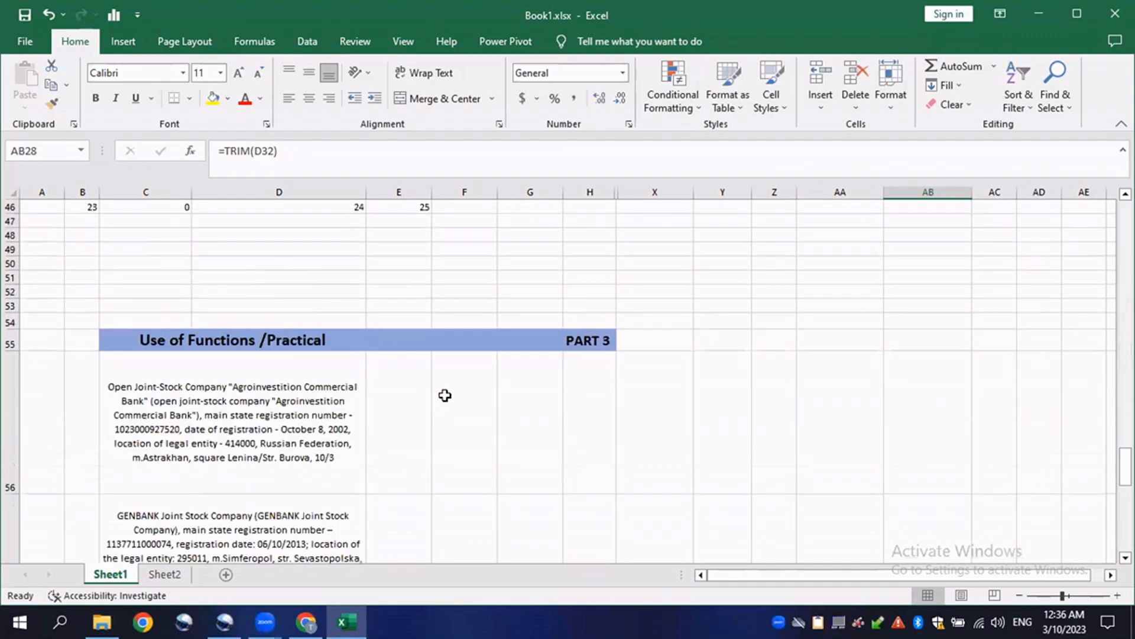
scroll(223, 357, "down", 2)
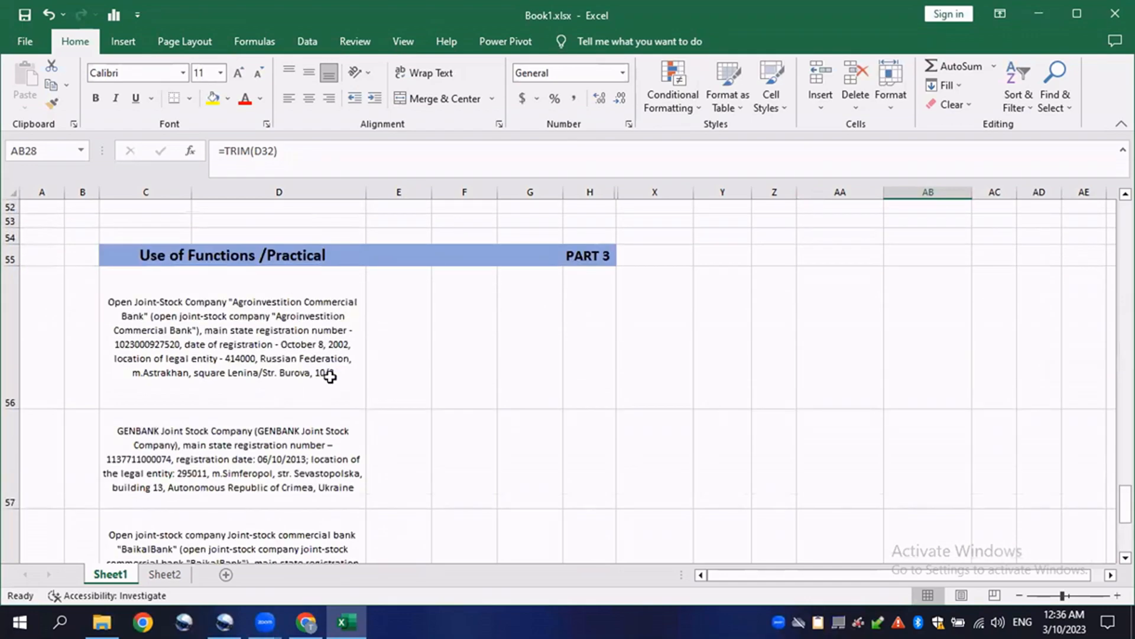
scroll(324, 372, "down", 2)
scroll(355, 365, "up", 4)
scroll(353, 409, "up", 9)
left_click(922, 416)
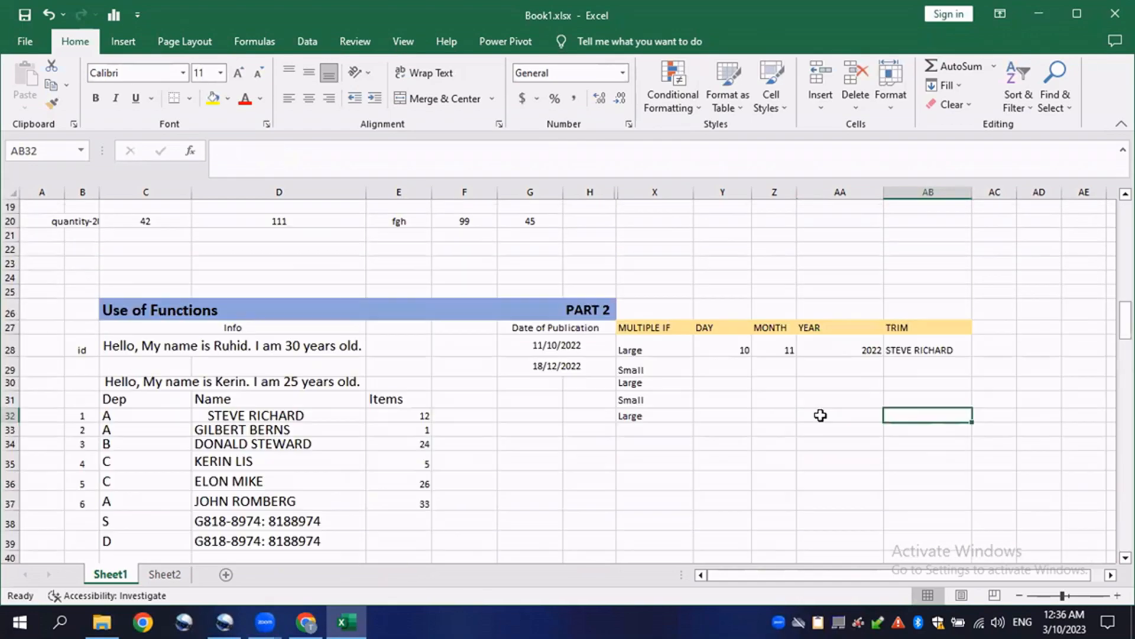
scroll(826, 408, "down", 1)
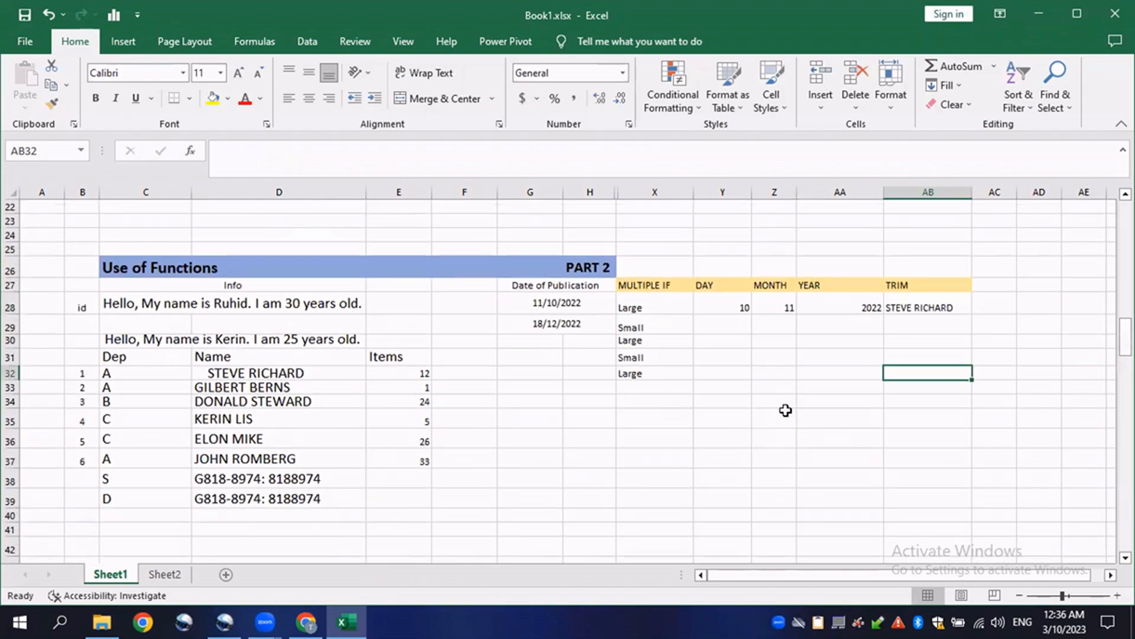